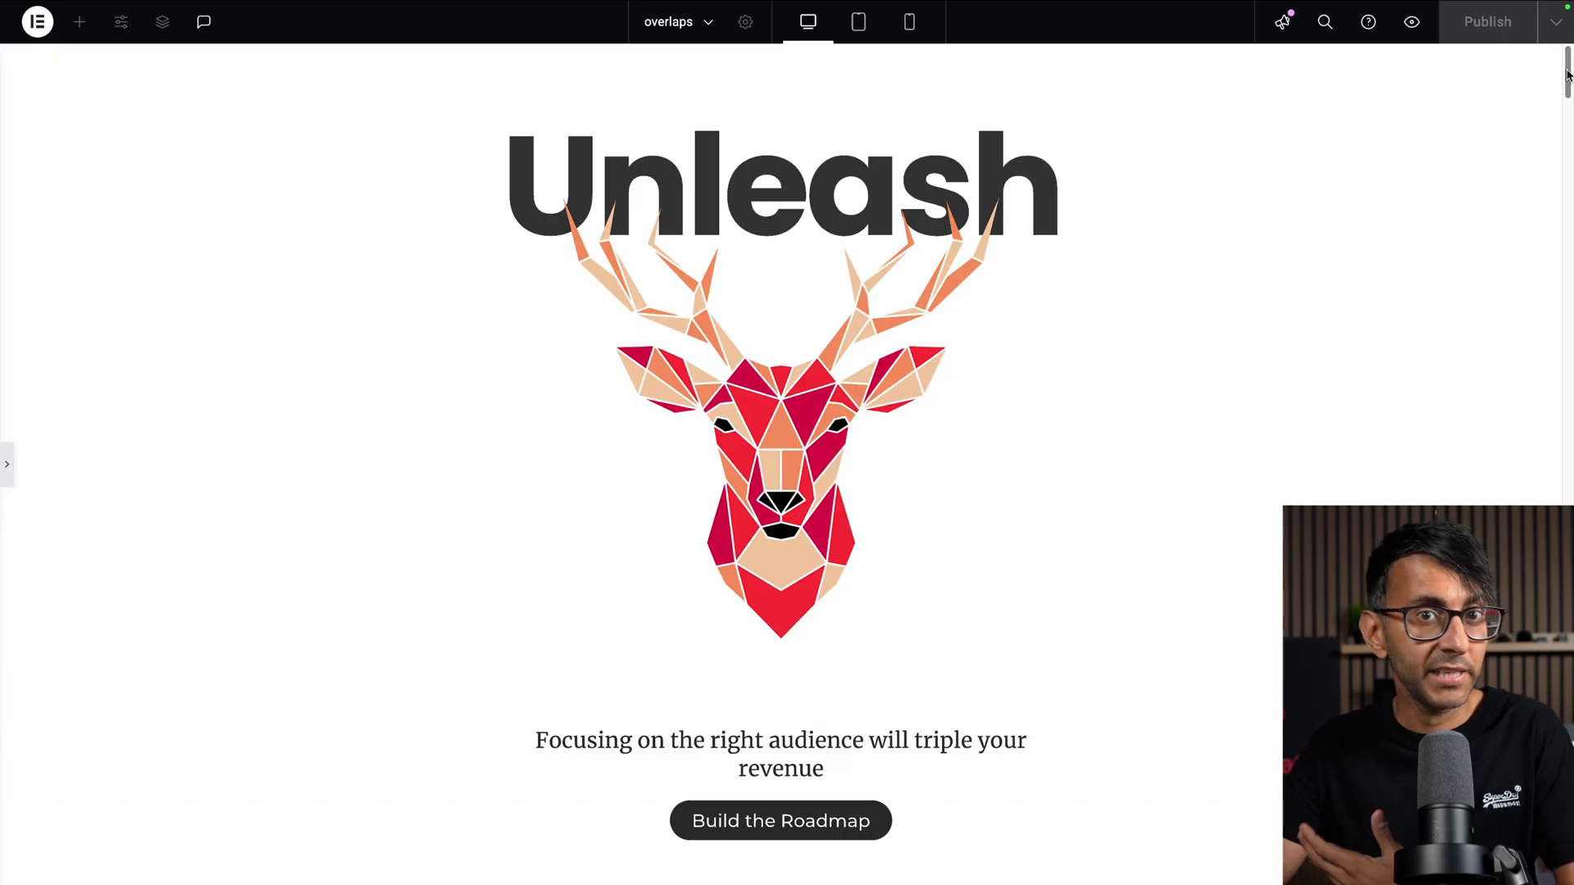
# - Open the hero's Stag Container, whose structure lists a heading, image, heading and button
pyautogui.moveTo(1568, 79)
pyautogui.mouseDown()
pyautogui.moveTo(1569, 136)
pyautogui.moveTo(1570, 82)
pyautogui.mouseUp()
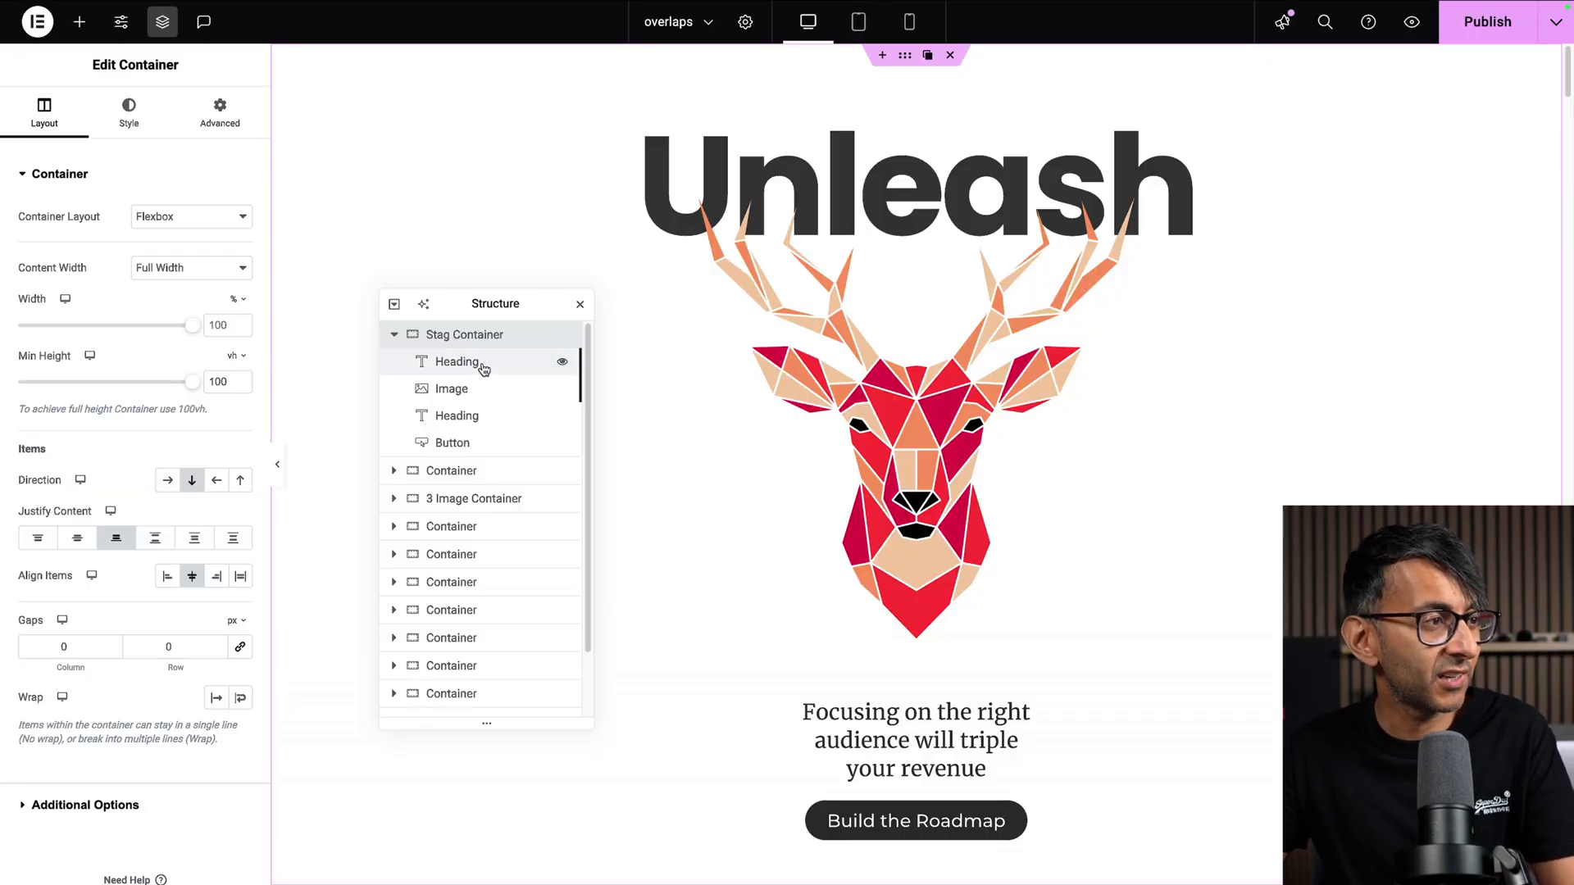
pyautogui.click(481, 367)
pyautogui.click(461, 389)
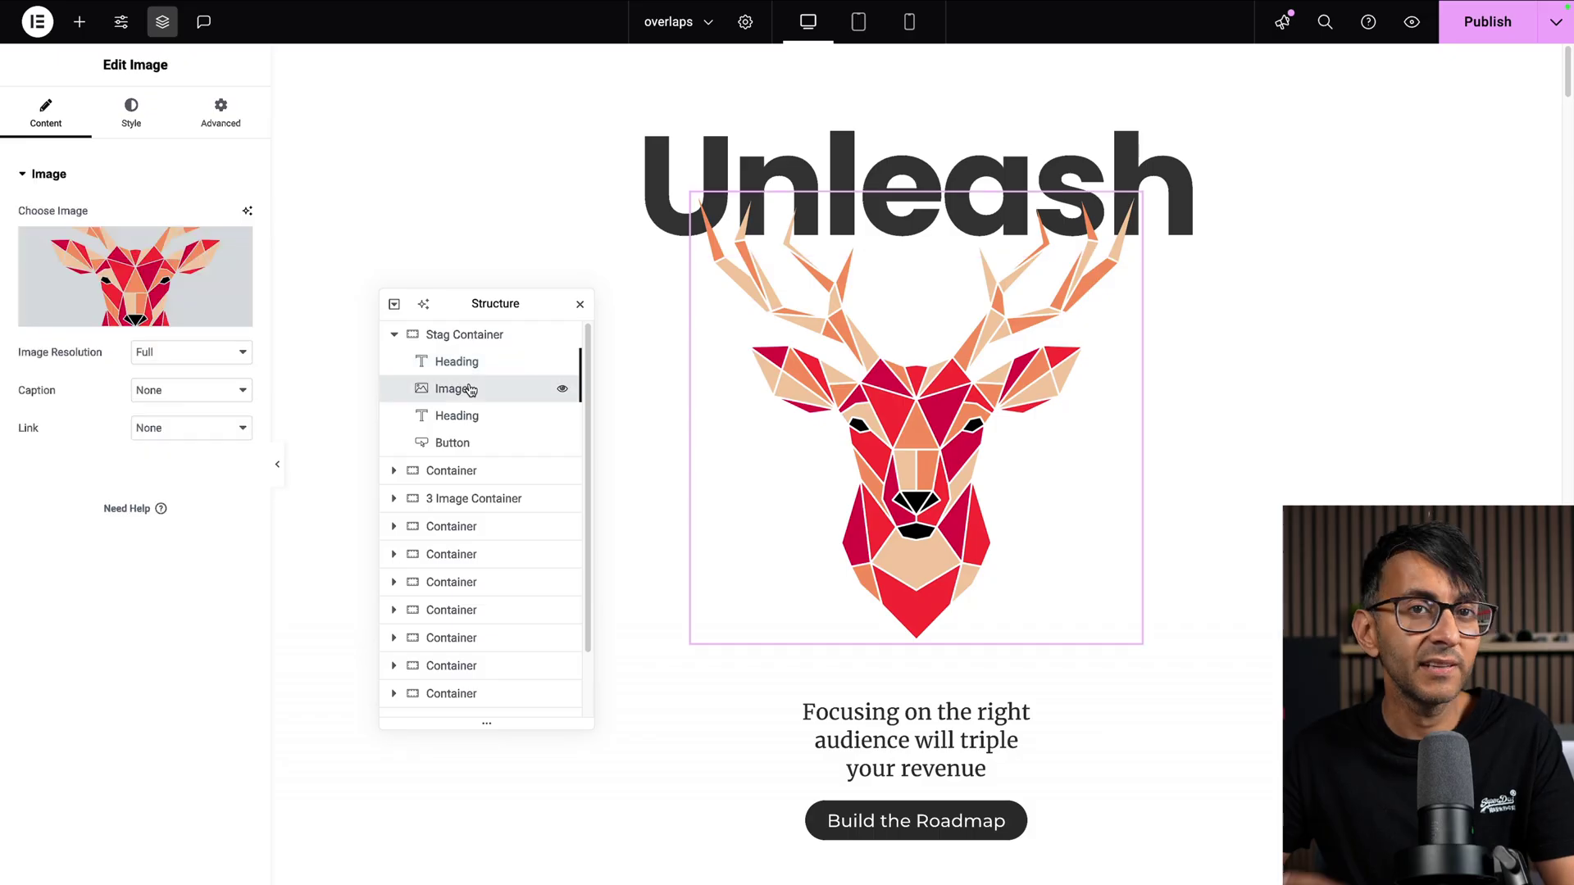
pyautogui.click(473, 419)
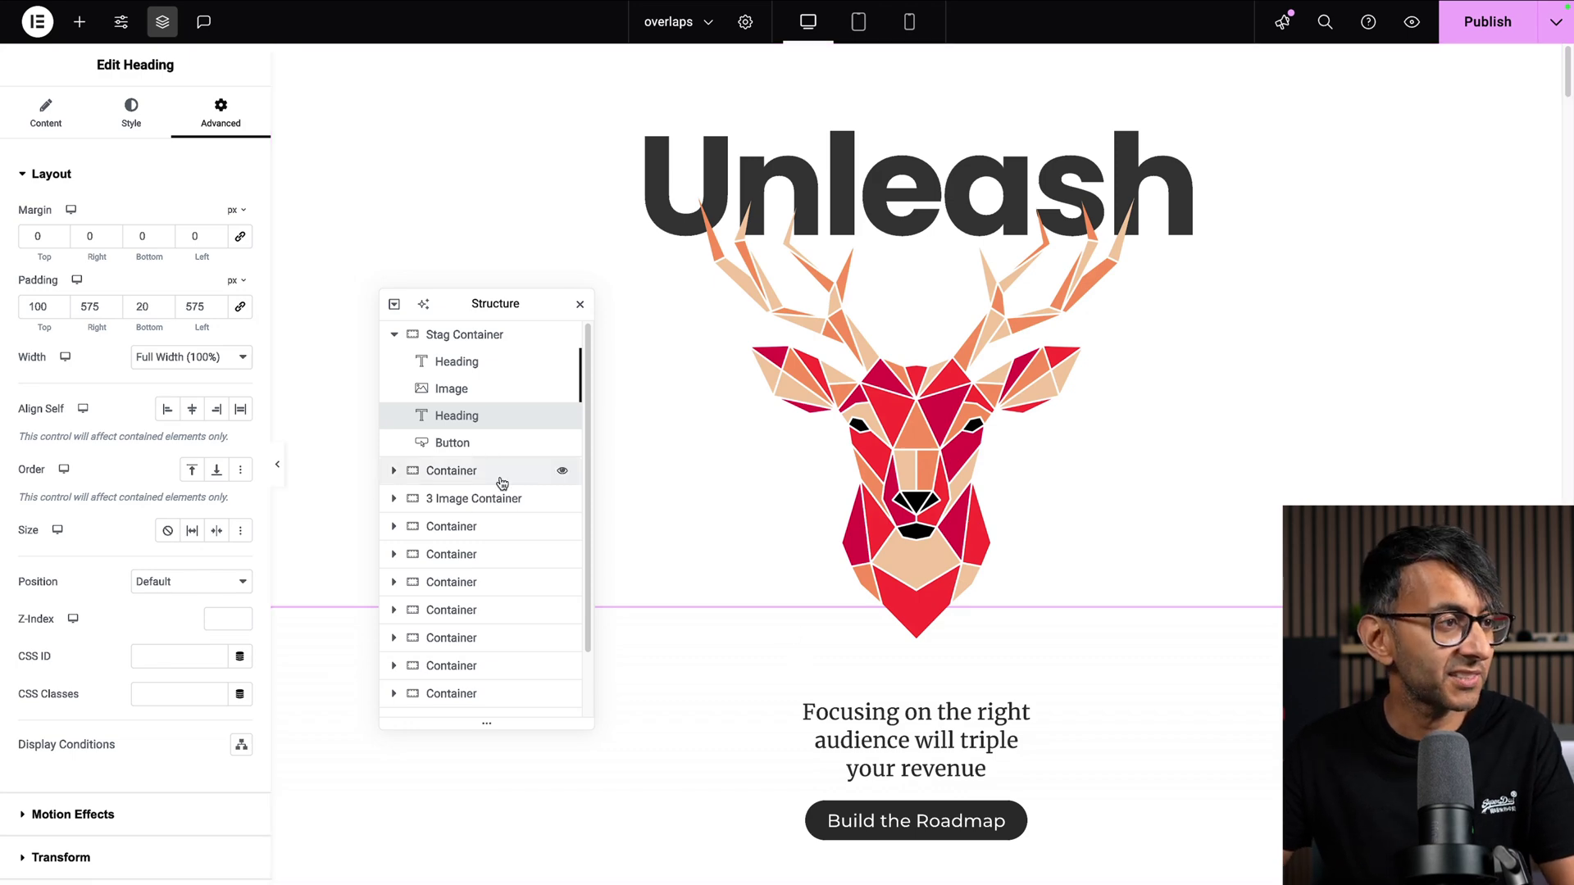
pyautogui.click(482, 448)
pyautogui.click(482, 336)
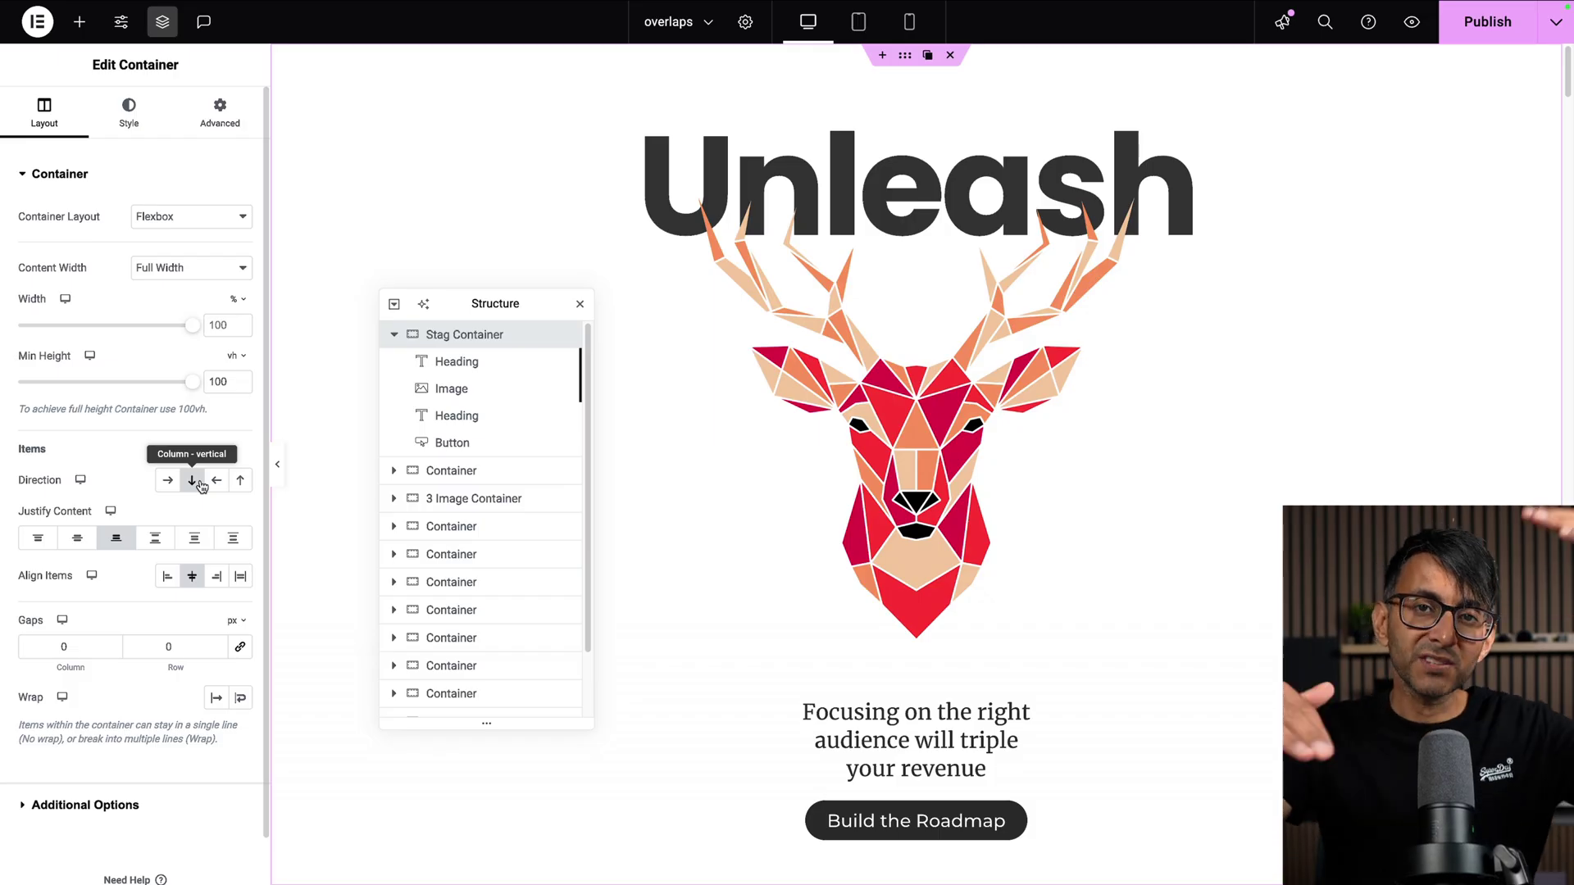
pyautogui.click(117, 541)
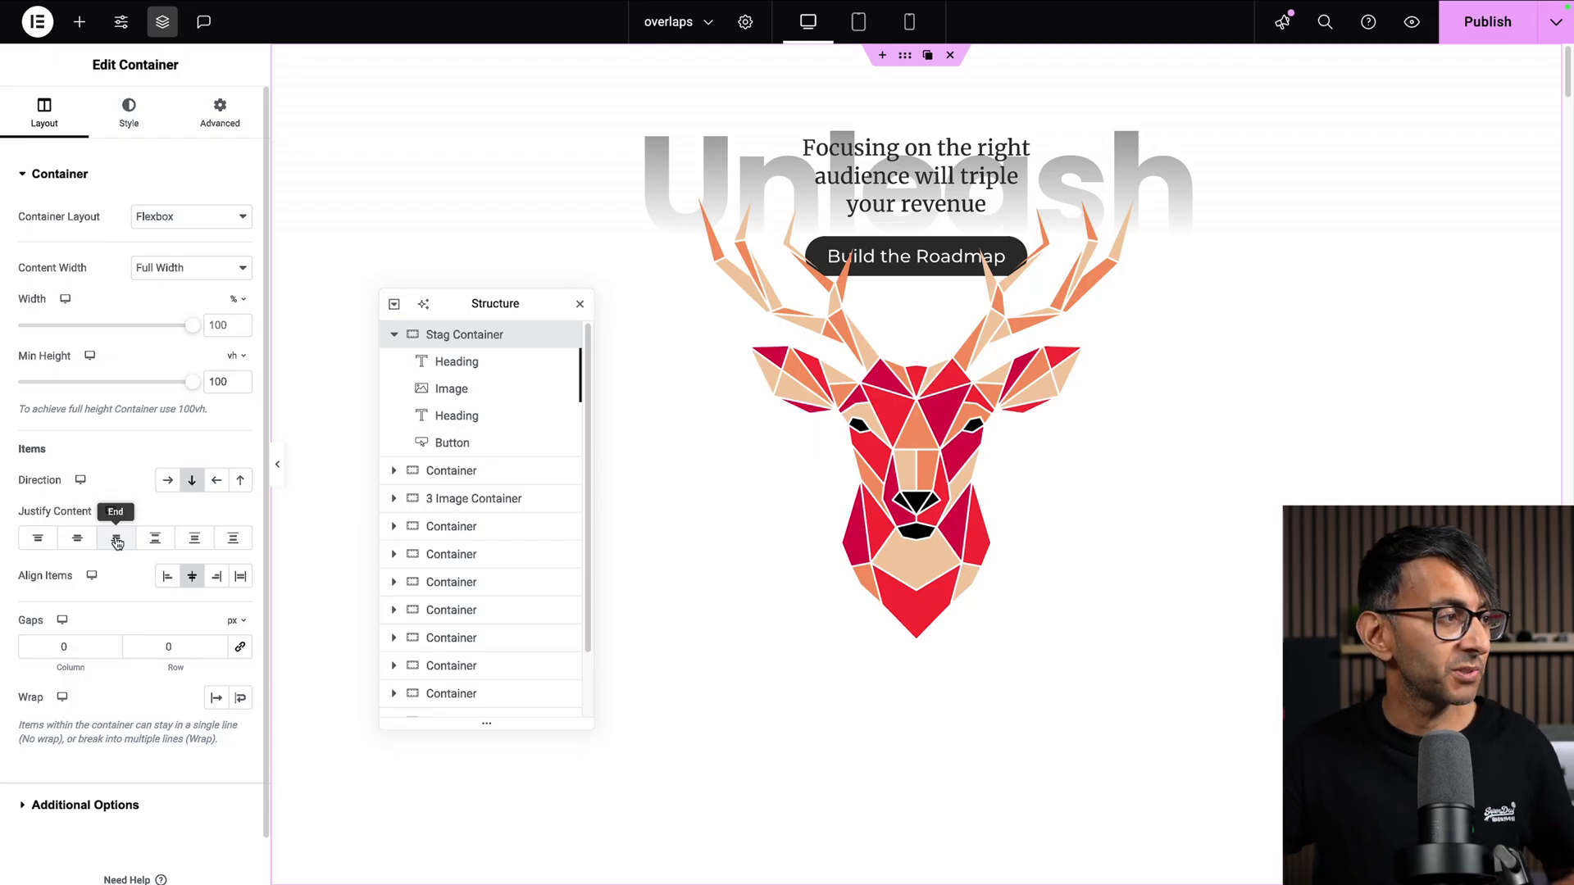
pyautogui.click(118, 540)
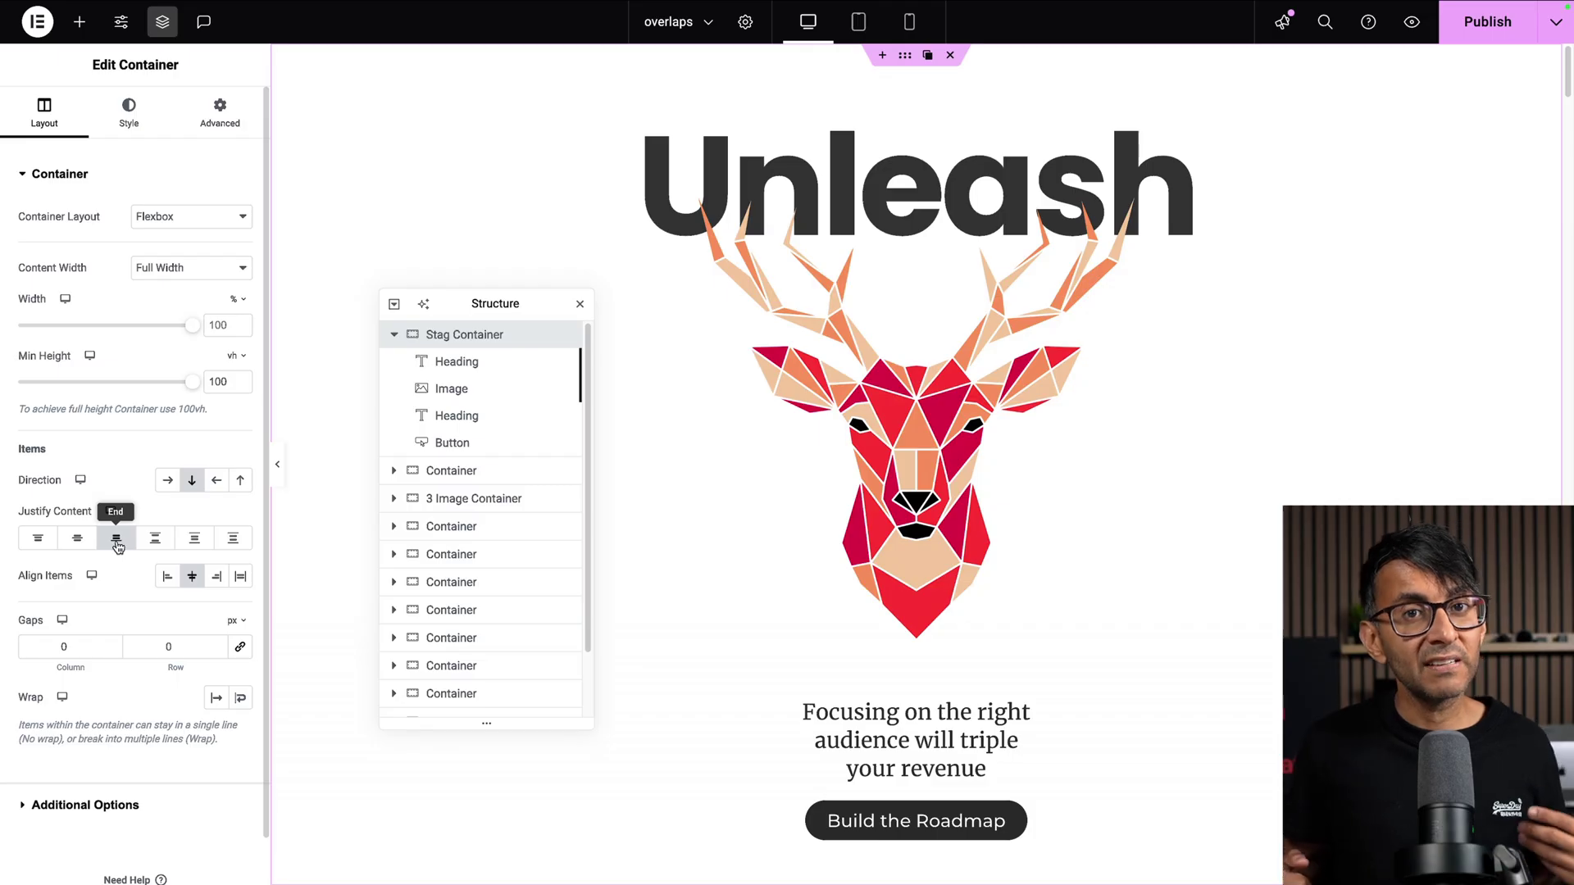
pyautogui.click(116, 541)
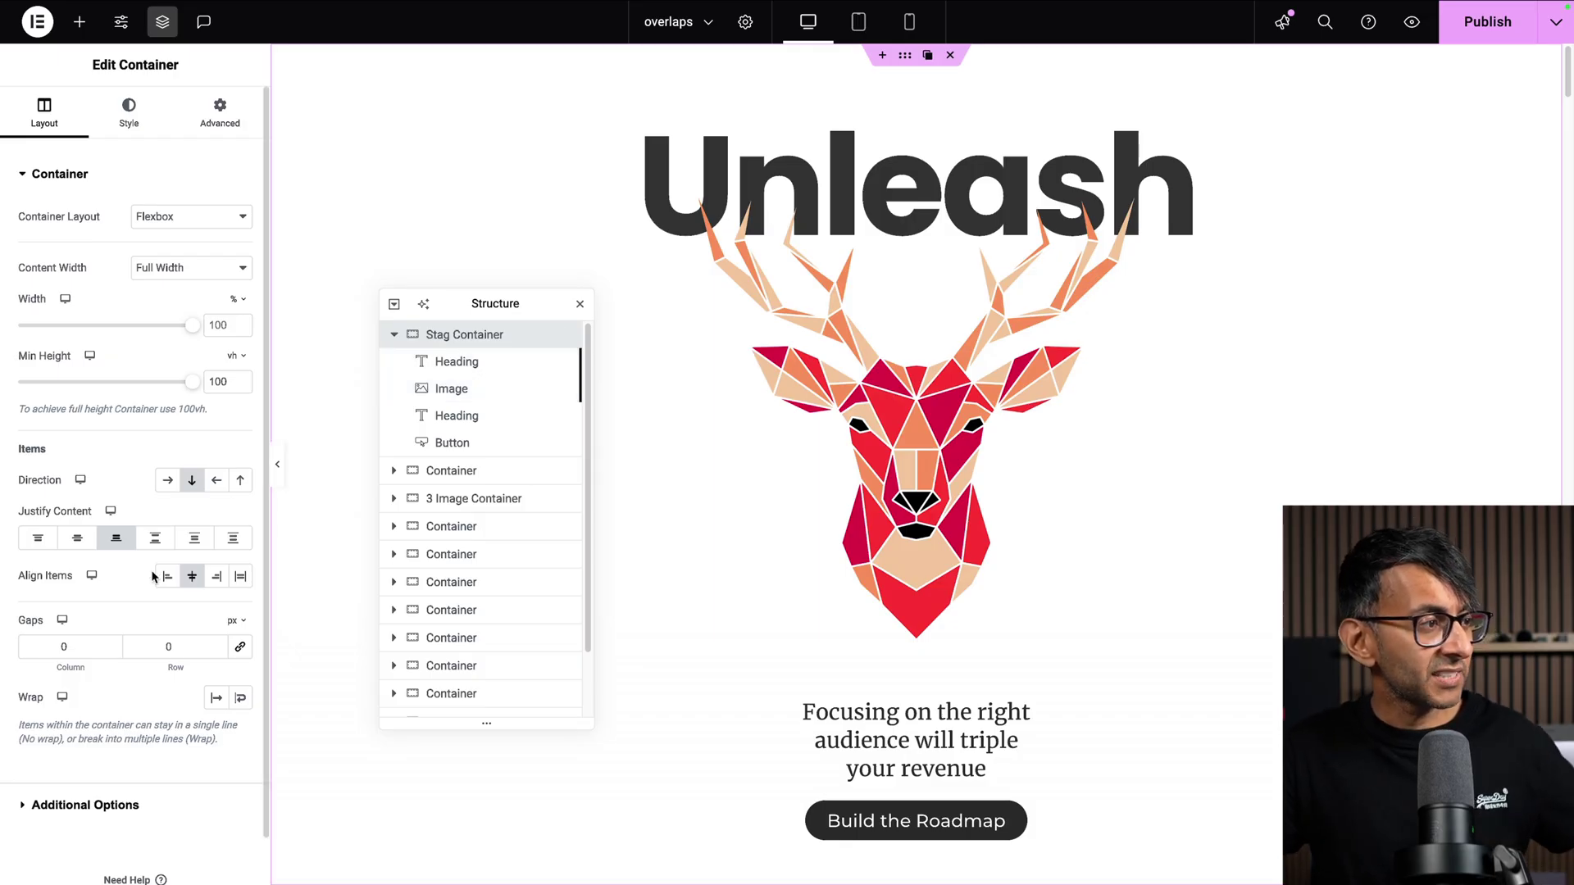
pyautogui.scroll(-1, 172, 615)
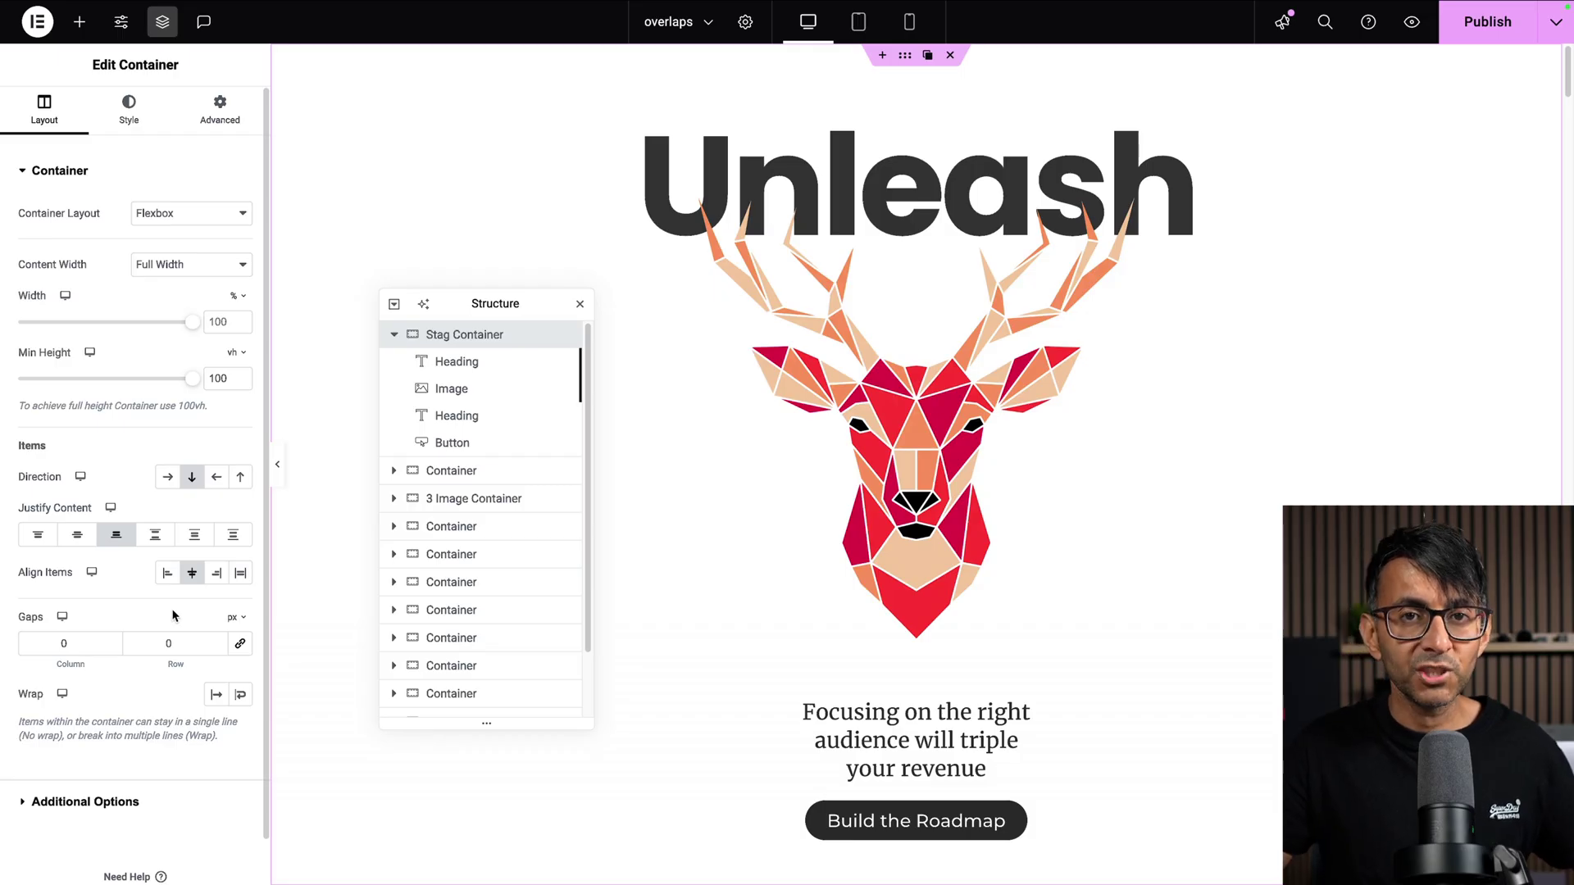
pyautogui.click(129, 111)
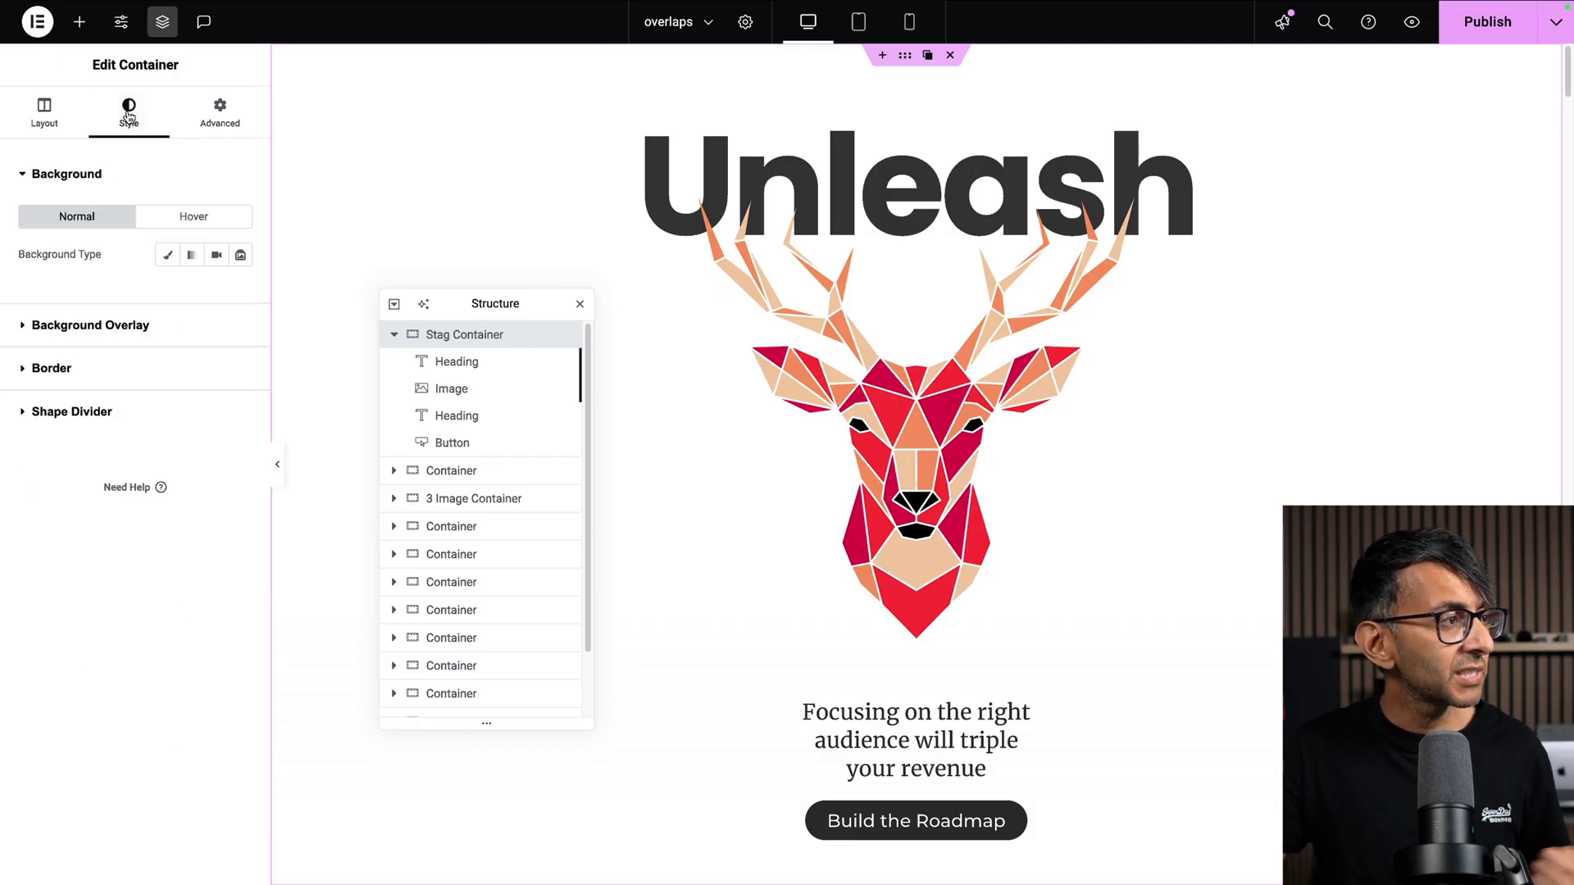
pyautogui.click(222, 127)
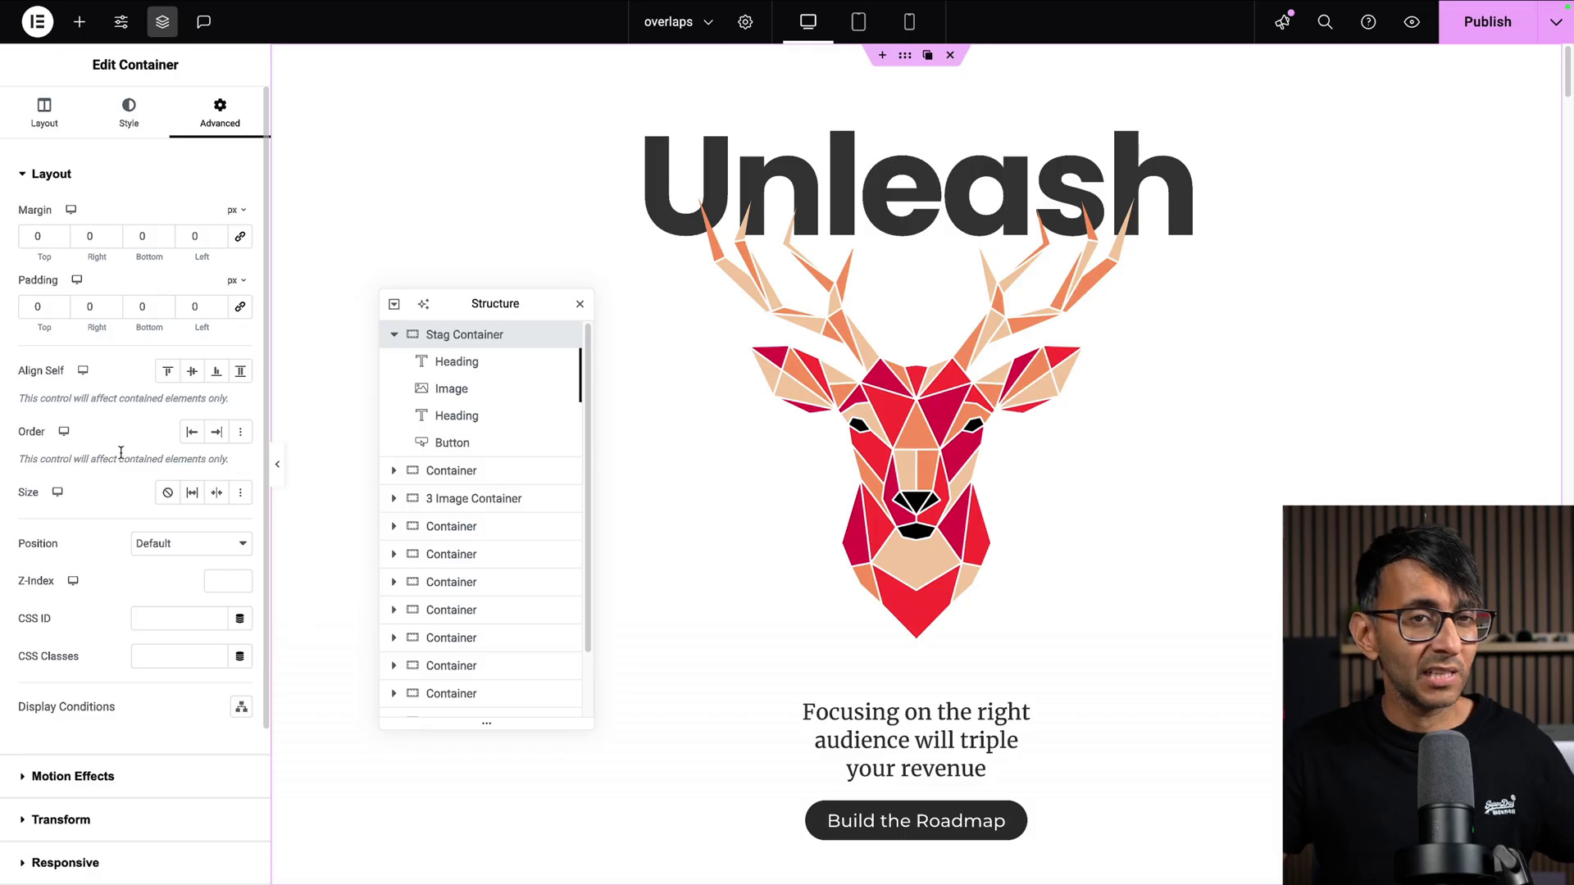
pyautogui.scroll(-5, 121, 452)
pyautogui.click(136, 742)
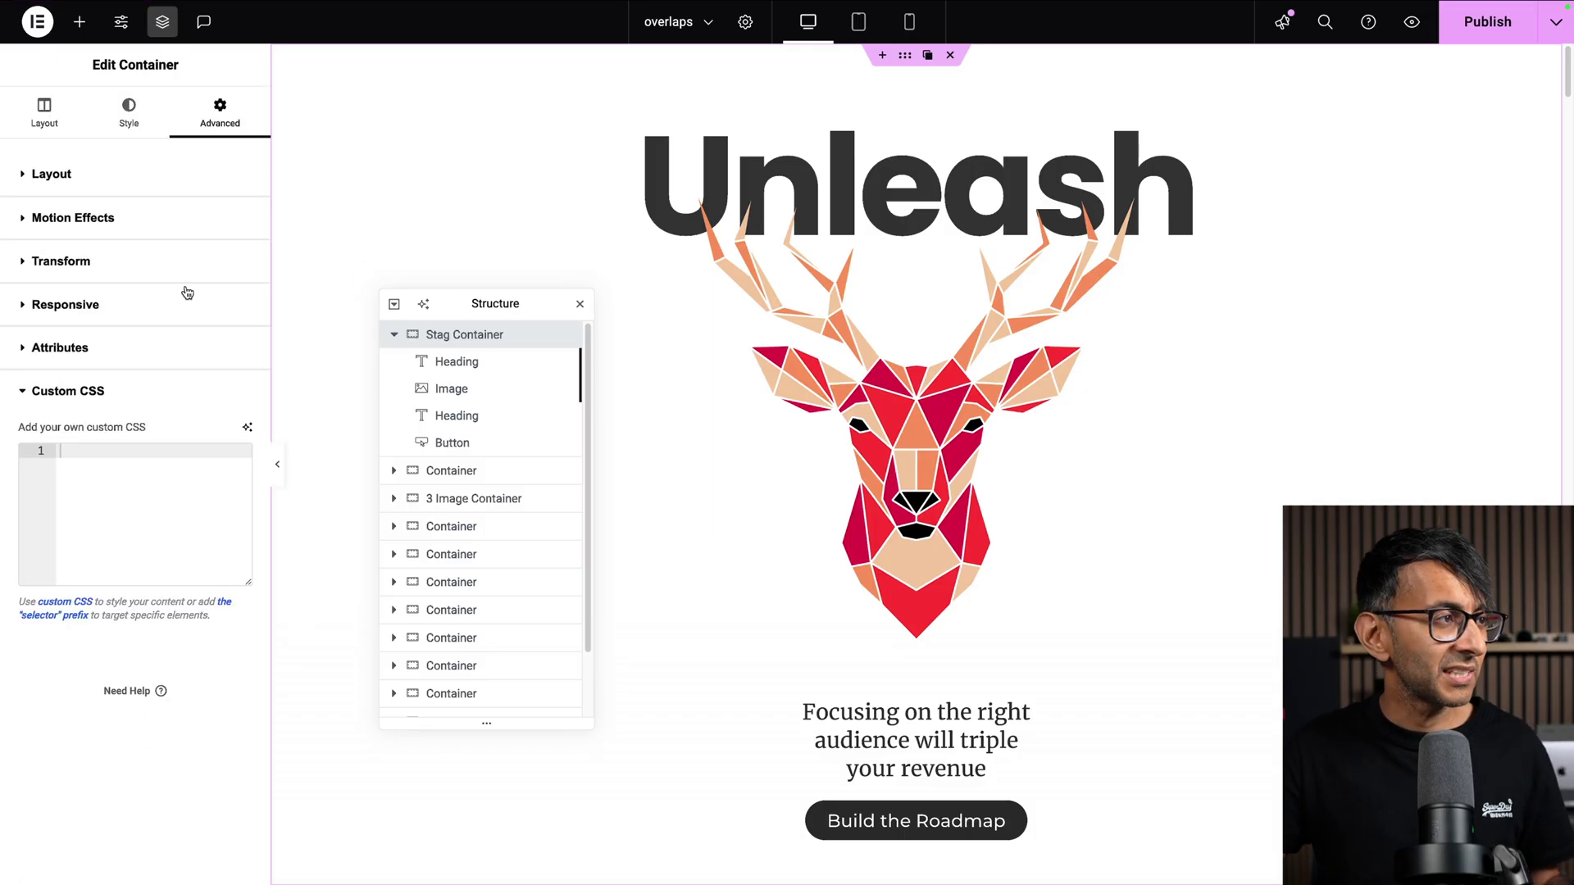
pyautogui.click(42, 121)
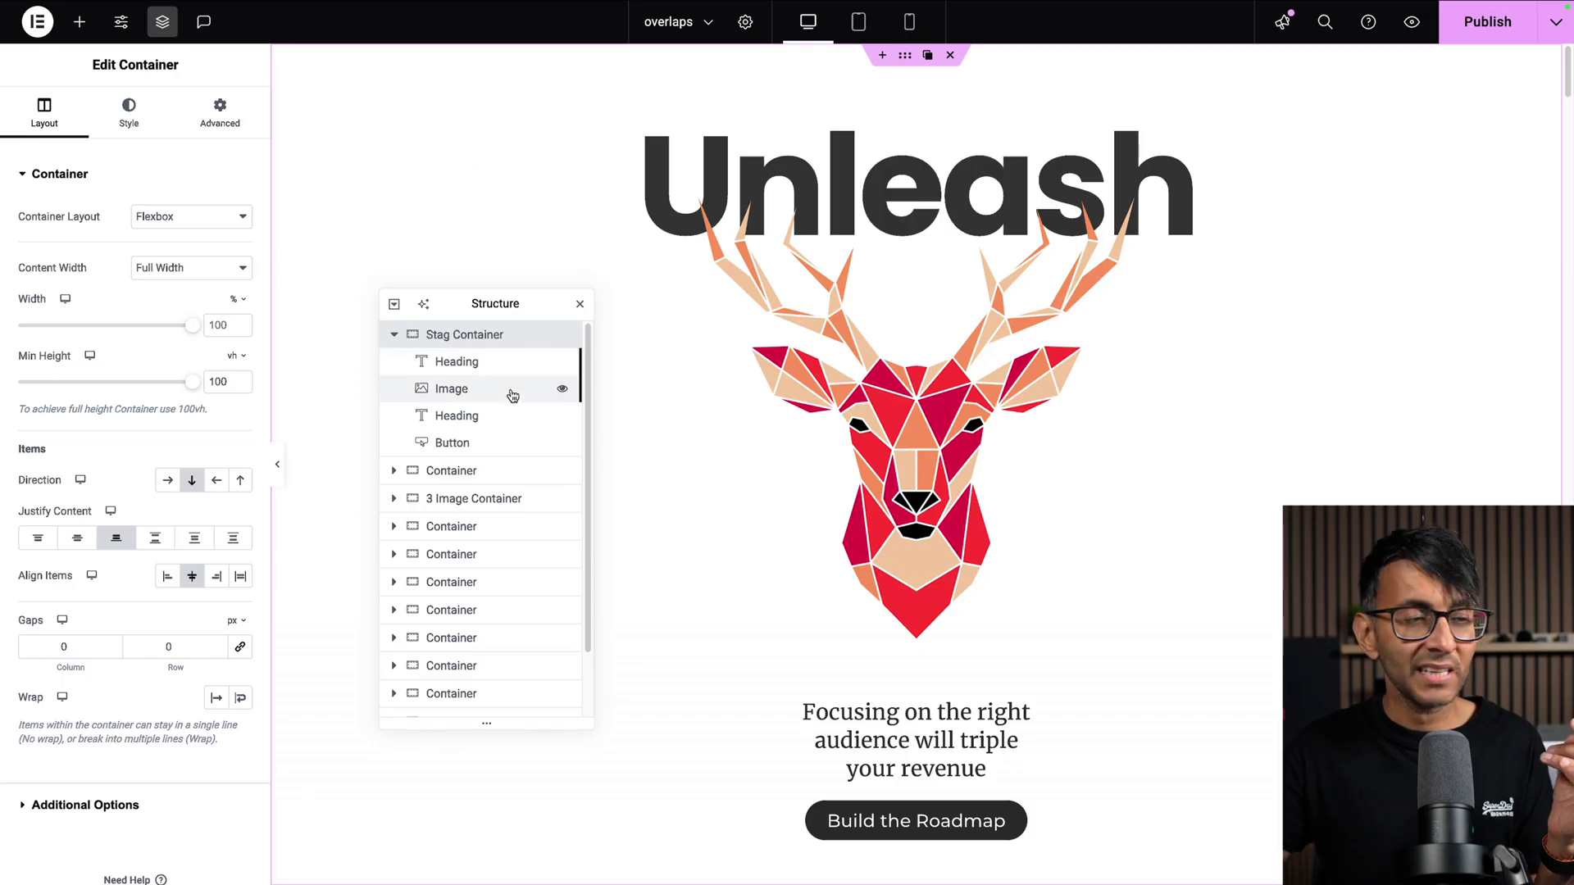
# - Select the Unleash heading and reach its Advanced Position settings
pyautogui.click(485, 362)
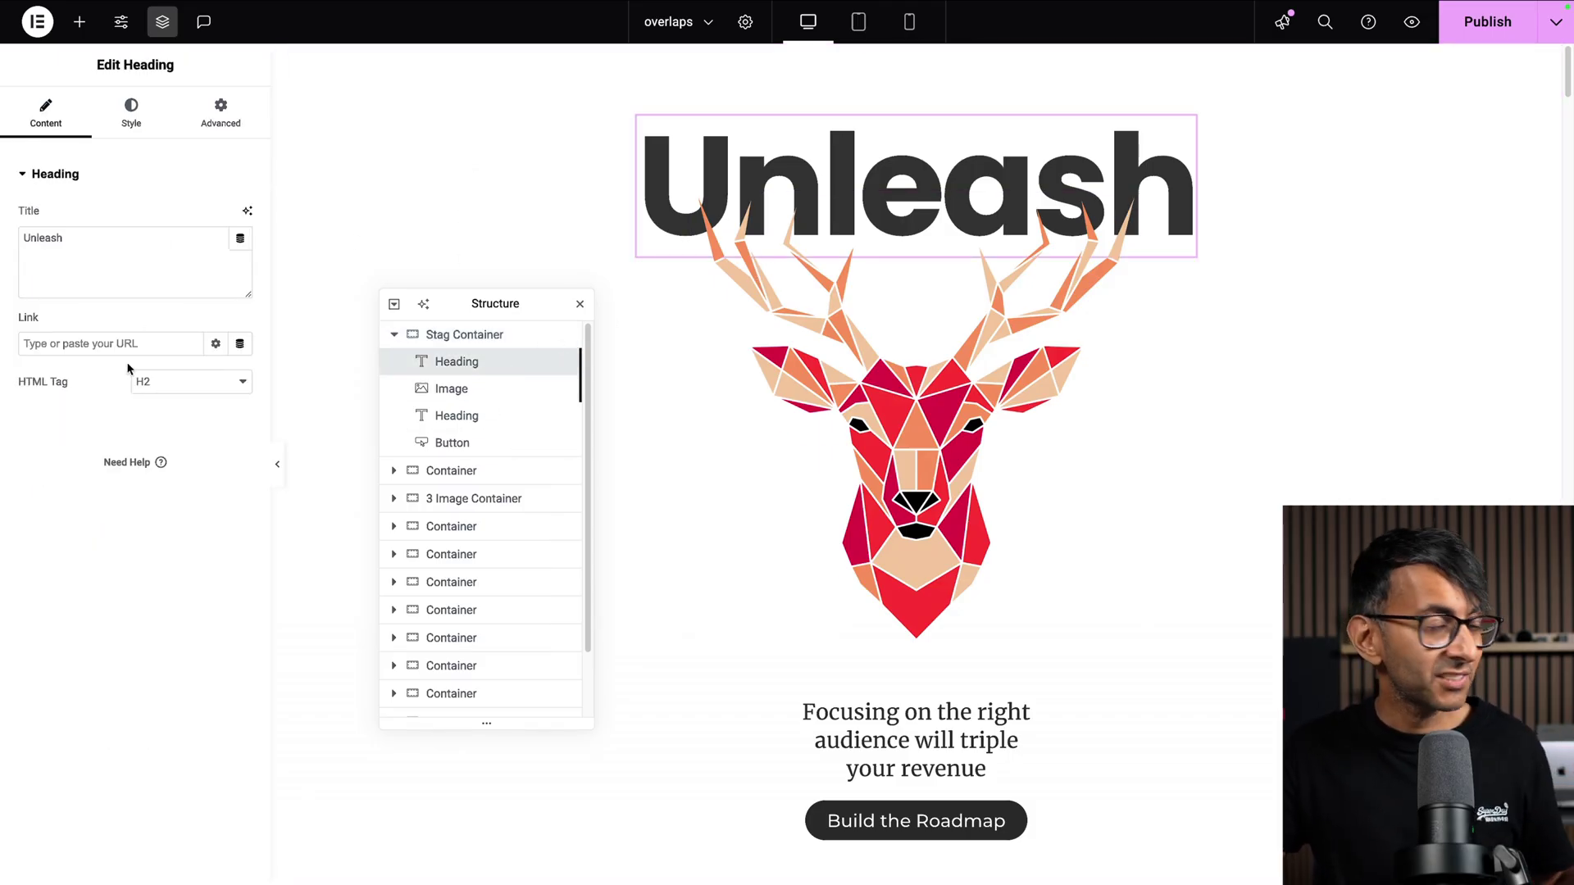
pyautogui.click(131, 115)
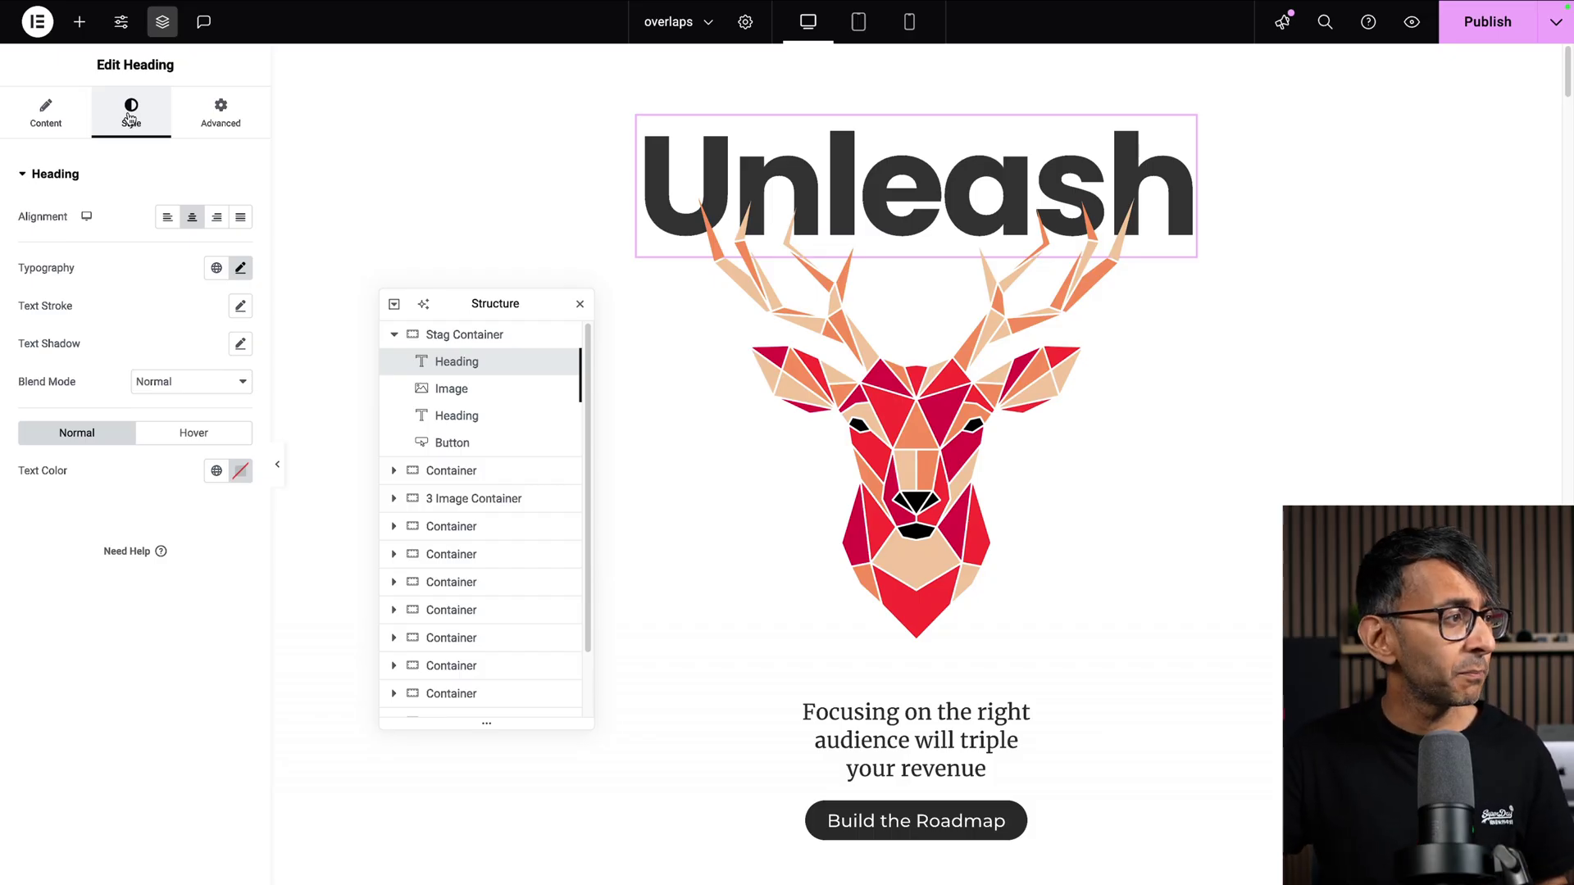
pyautogui.click(218, 112)
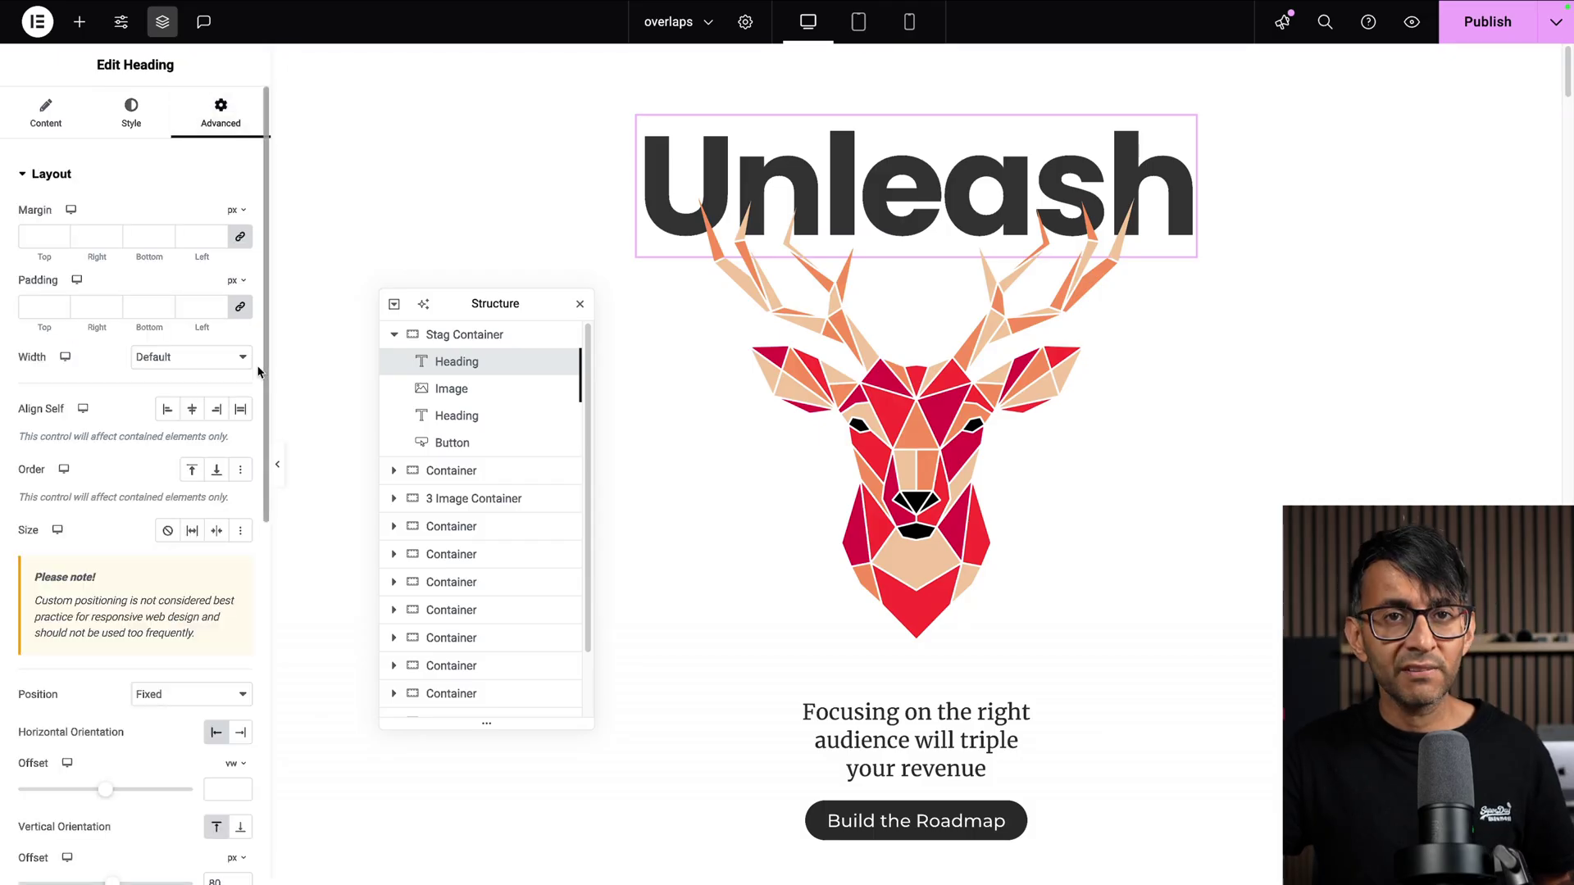
pyautogui.click(65, 121)
pyautogui.click(103, 123)
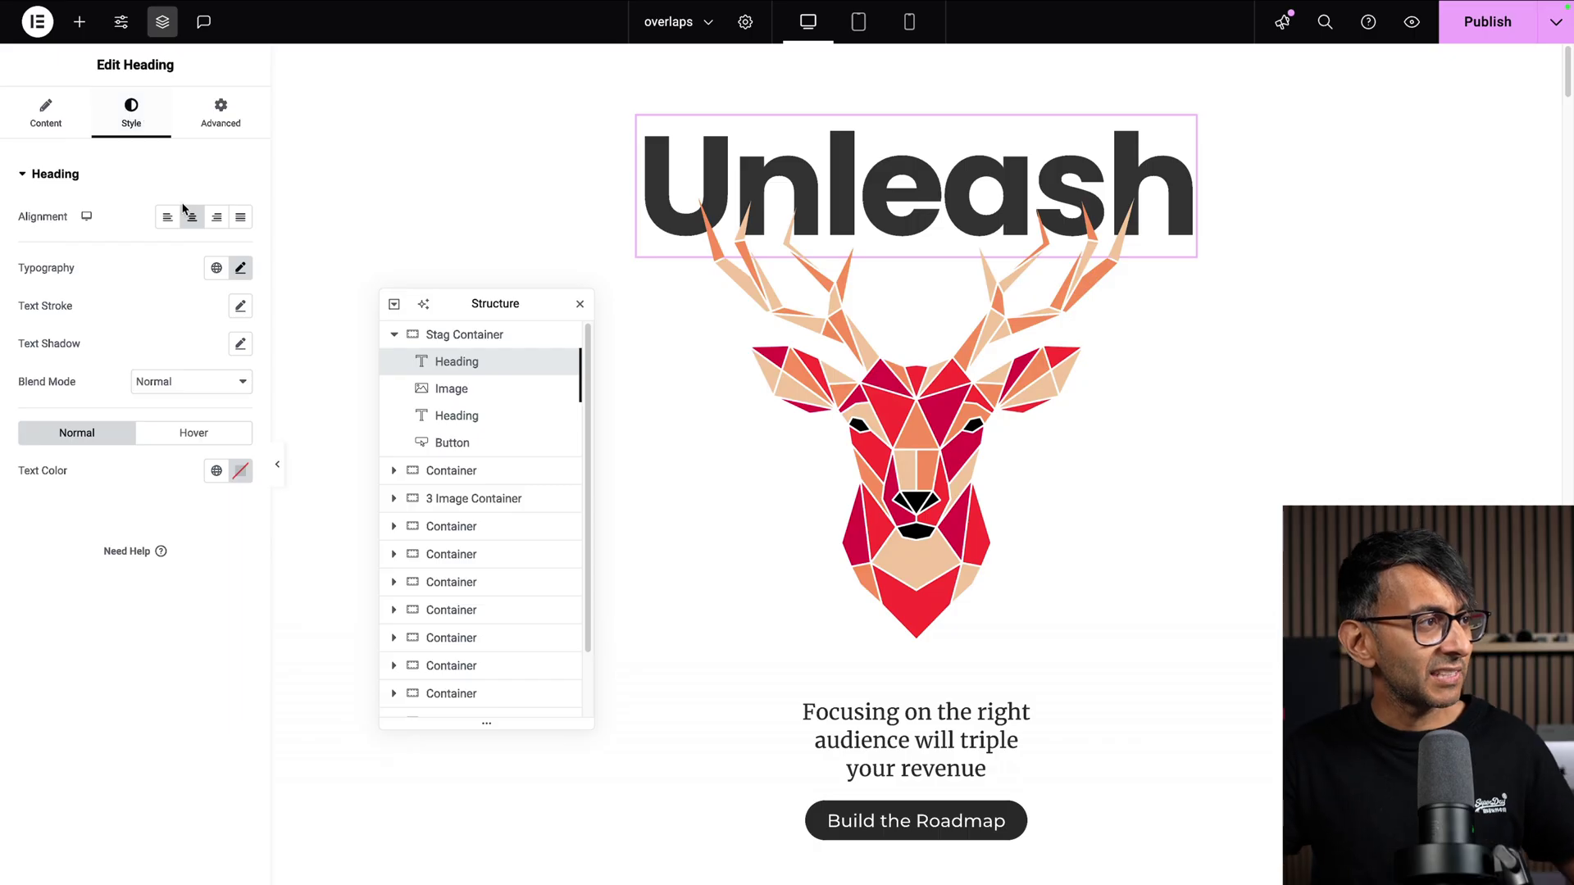
pyautogui.click(212, 127)
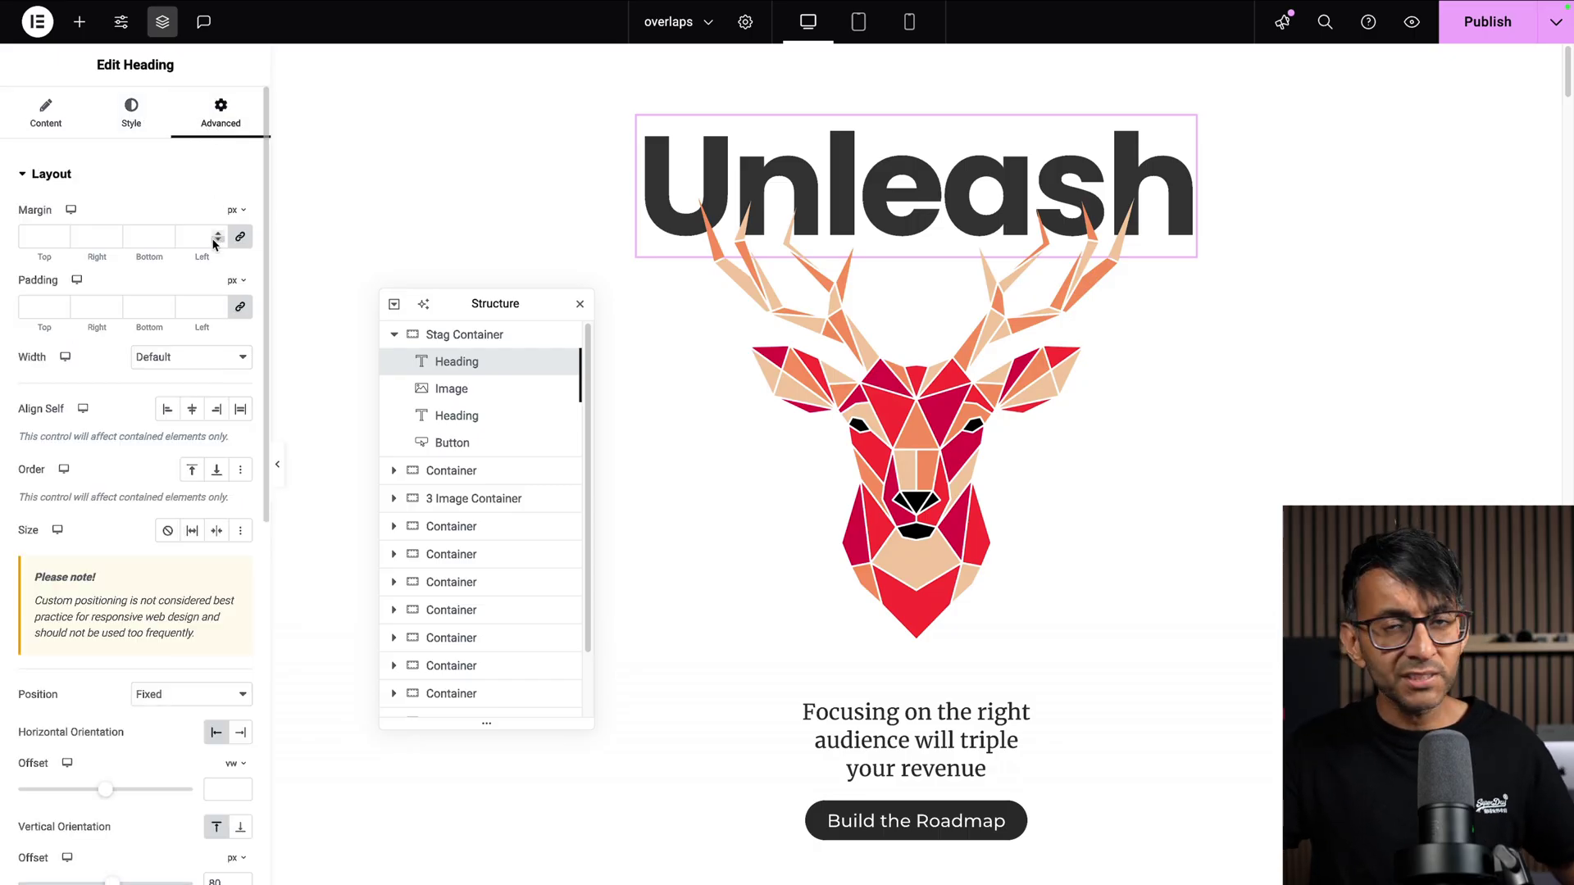
pyautogui.scroll(-4, 205, 394)
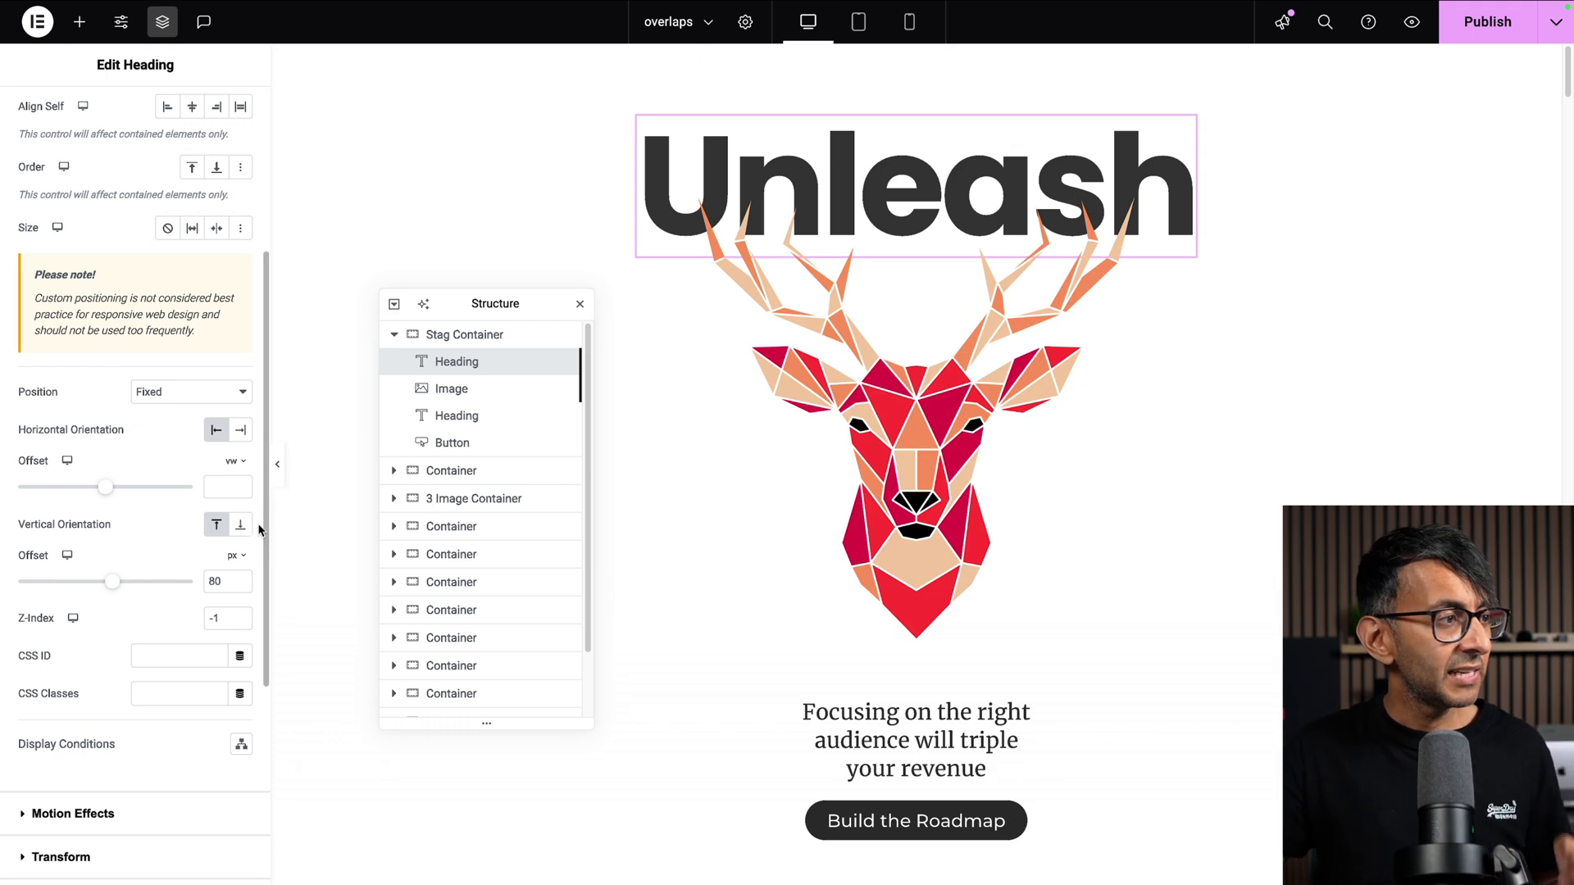
pyautogui.click(196, 396)
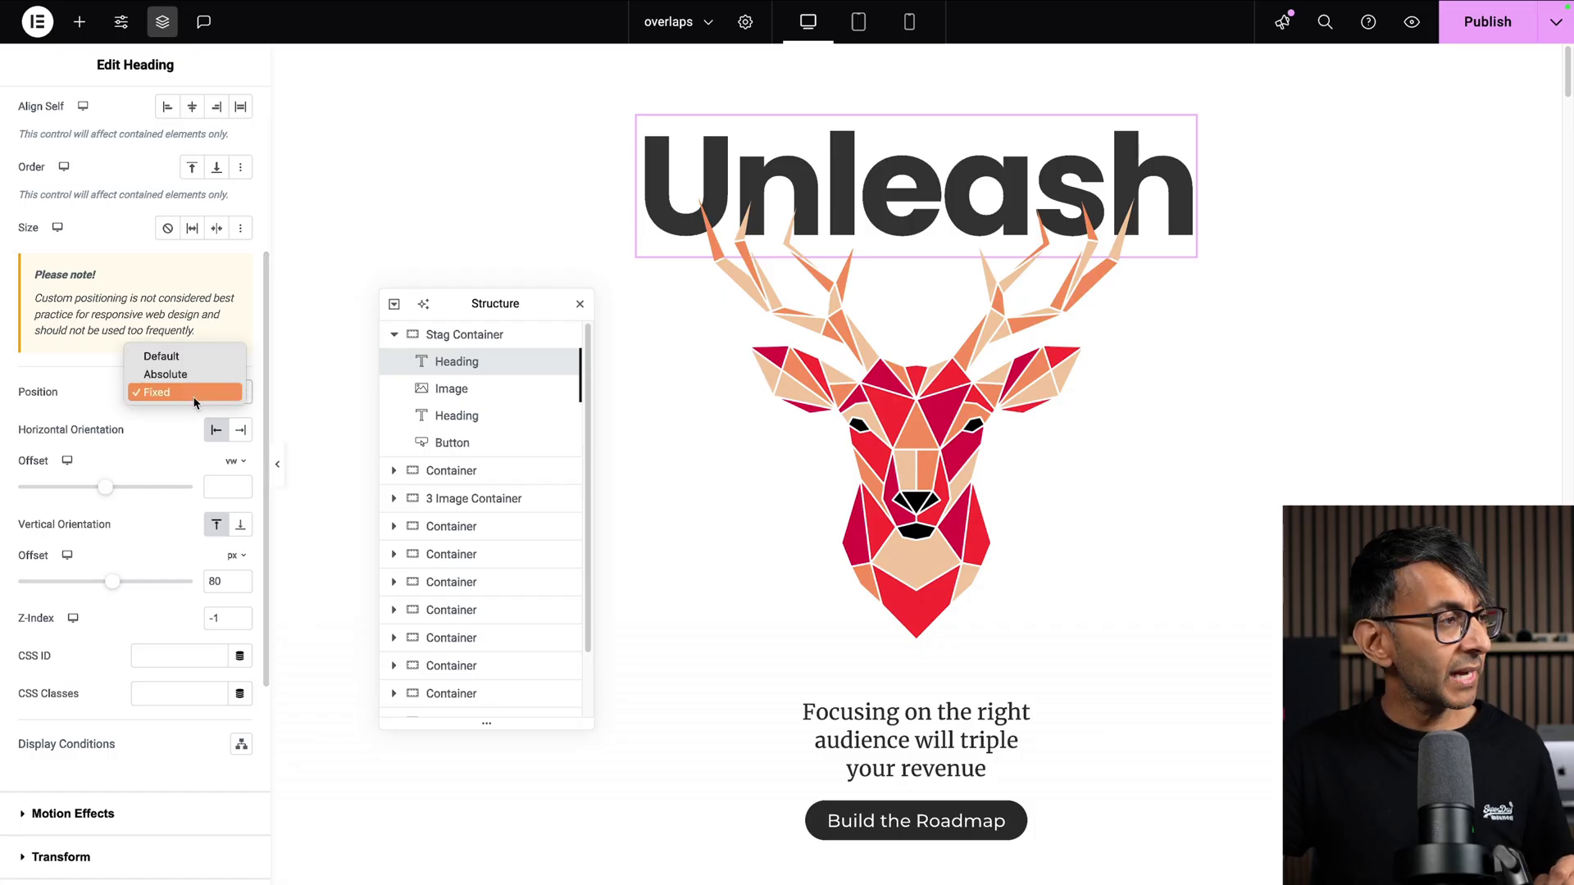
pyautogui.click(182, 352)
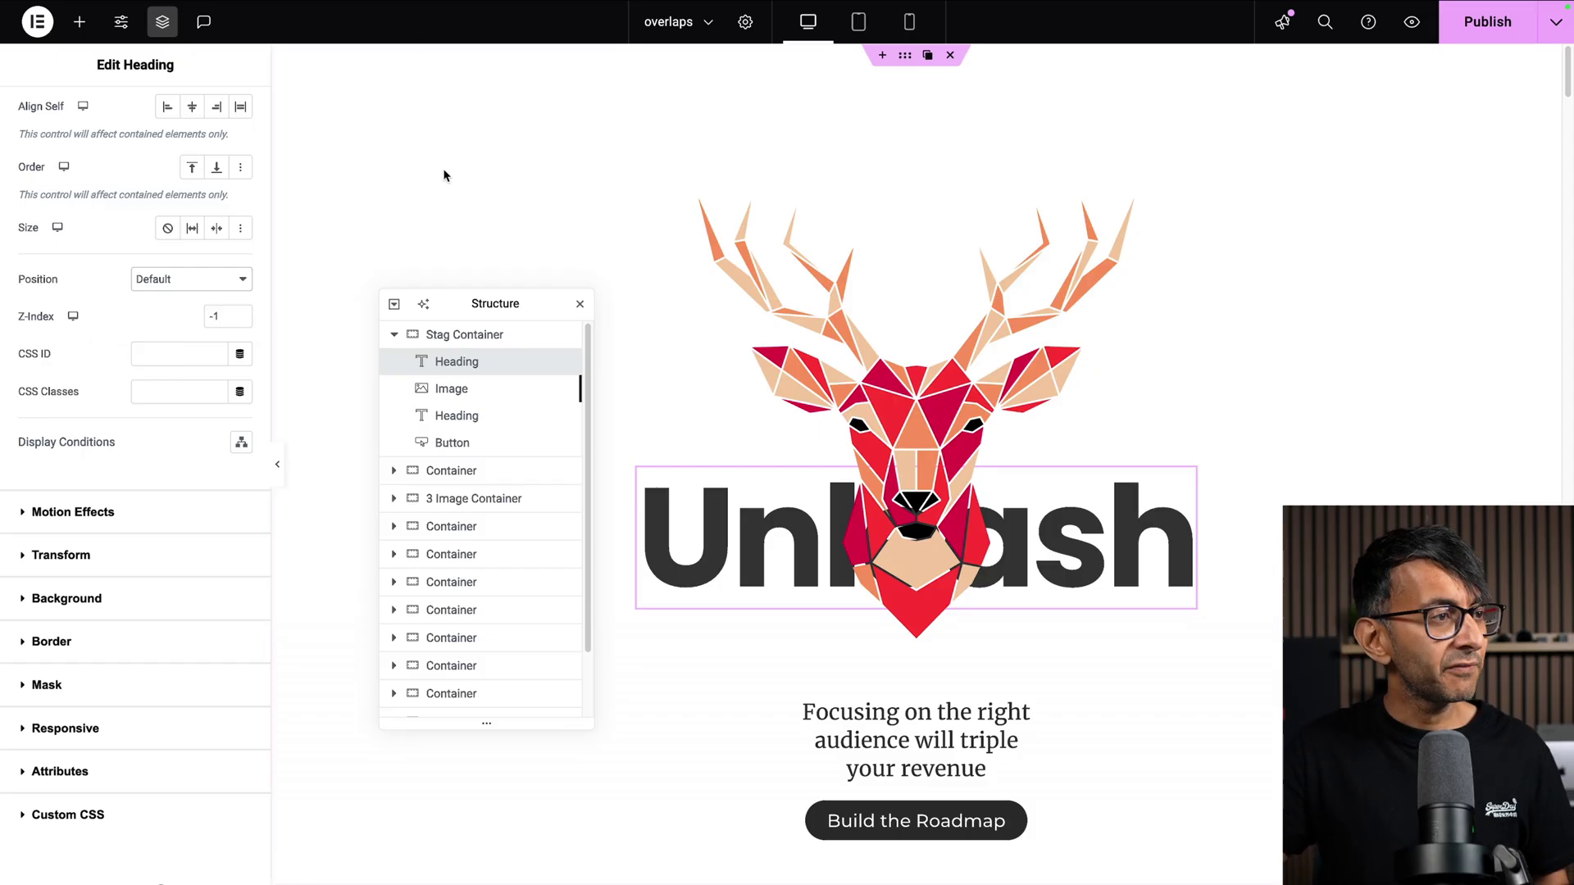
pyautogui.click(479, 335)
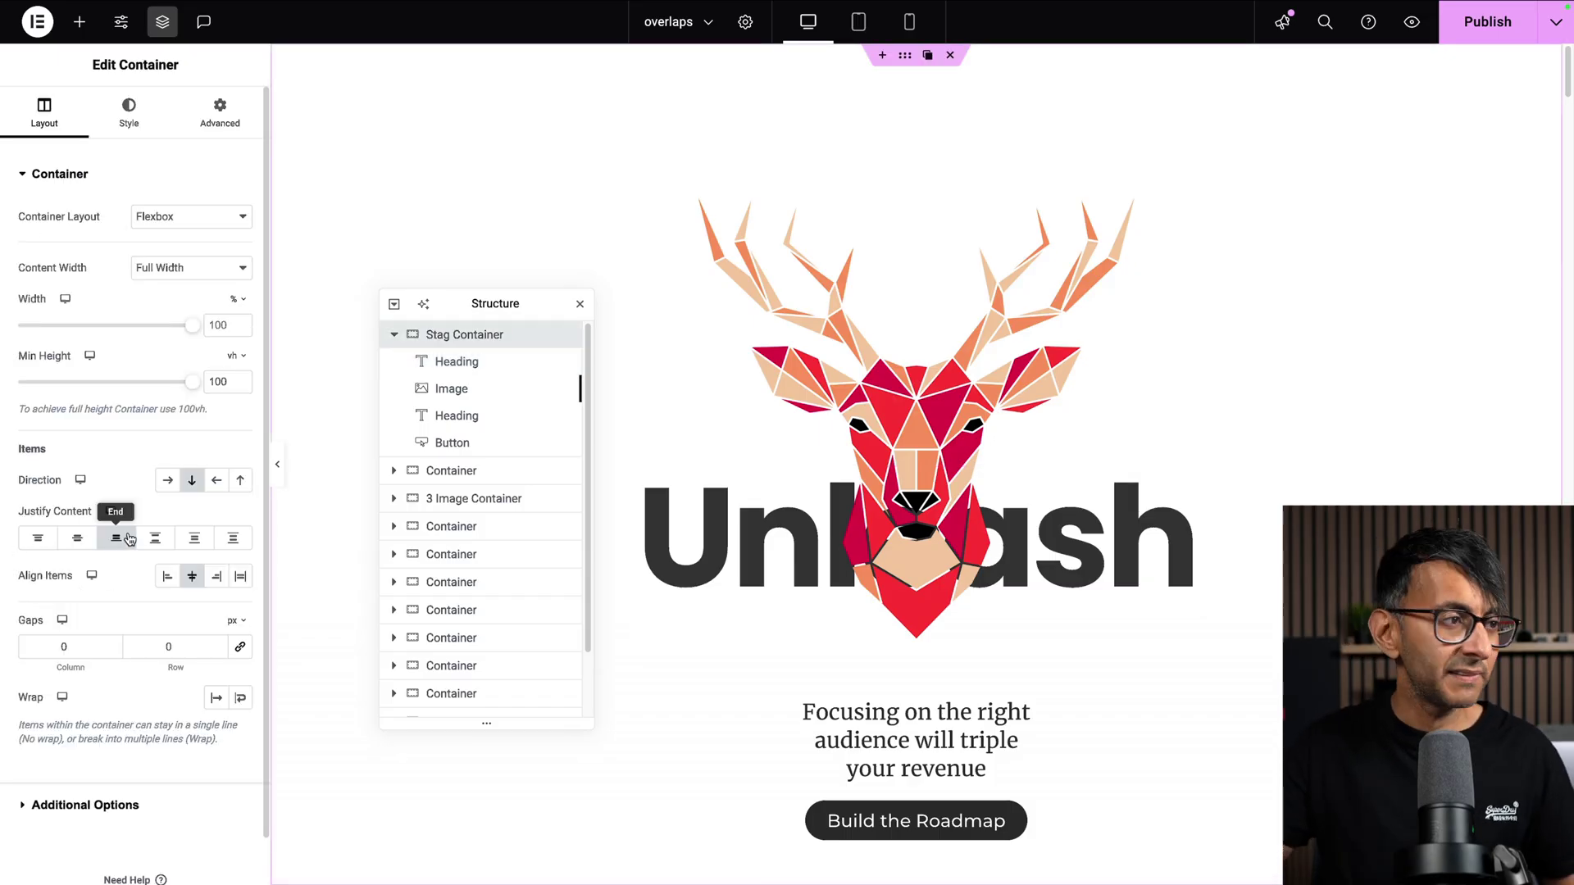
pyautogui.click(478, 368)
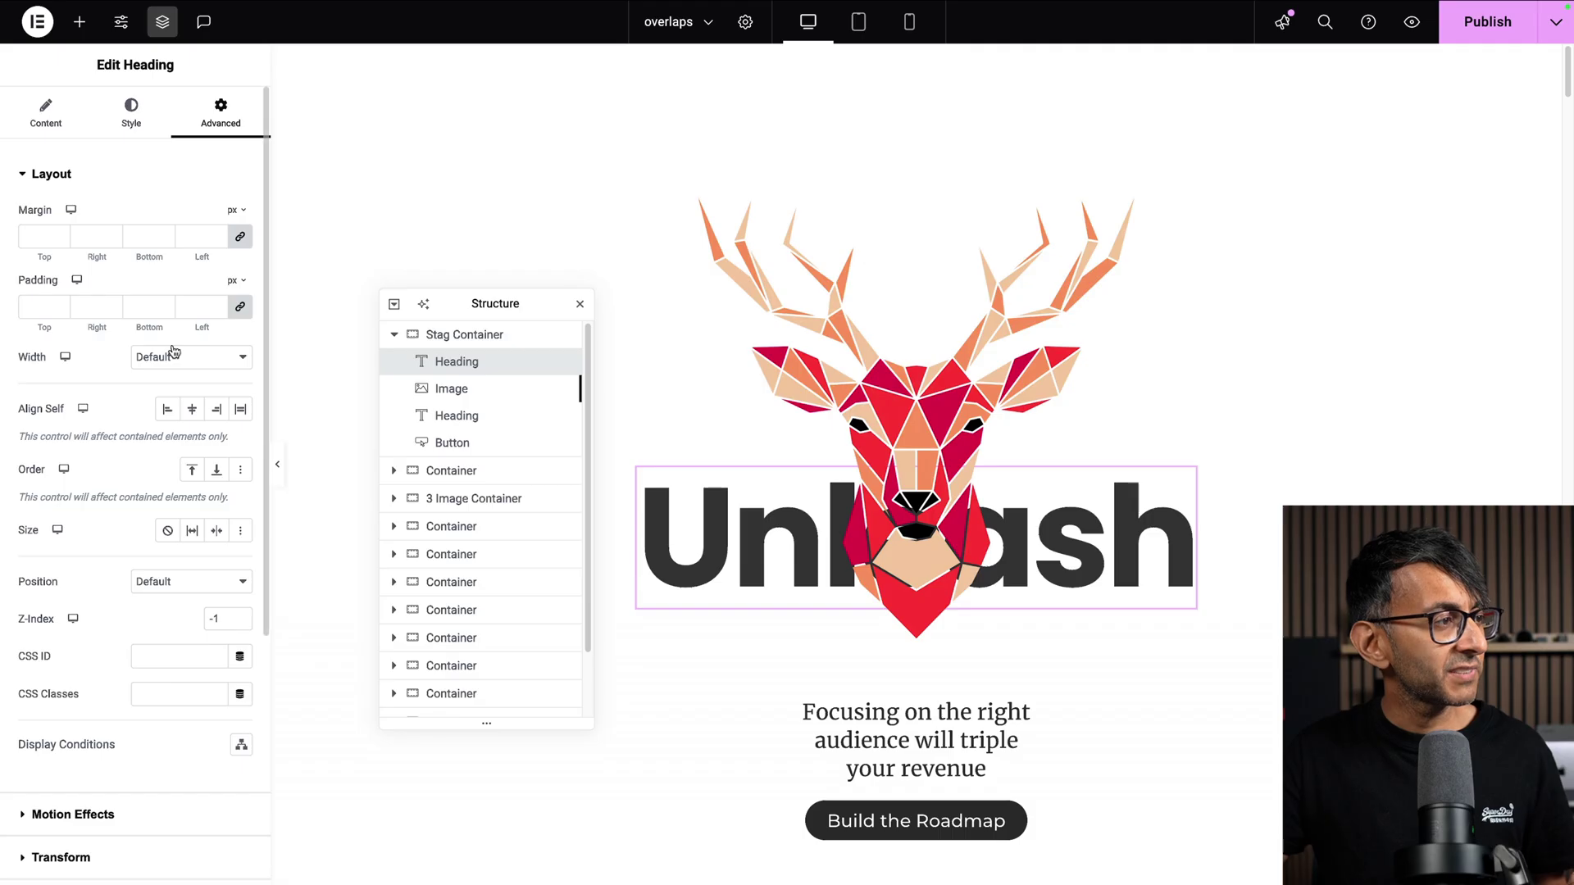
pyautogui.click(199, 584)
pyautogui.click(191, 615)
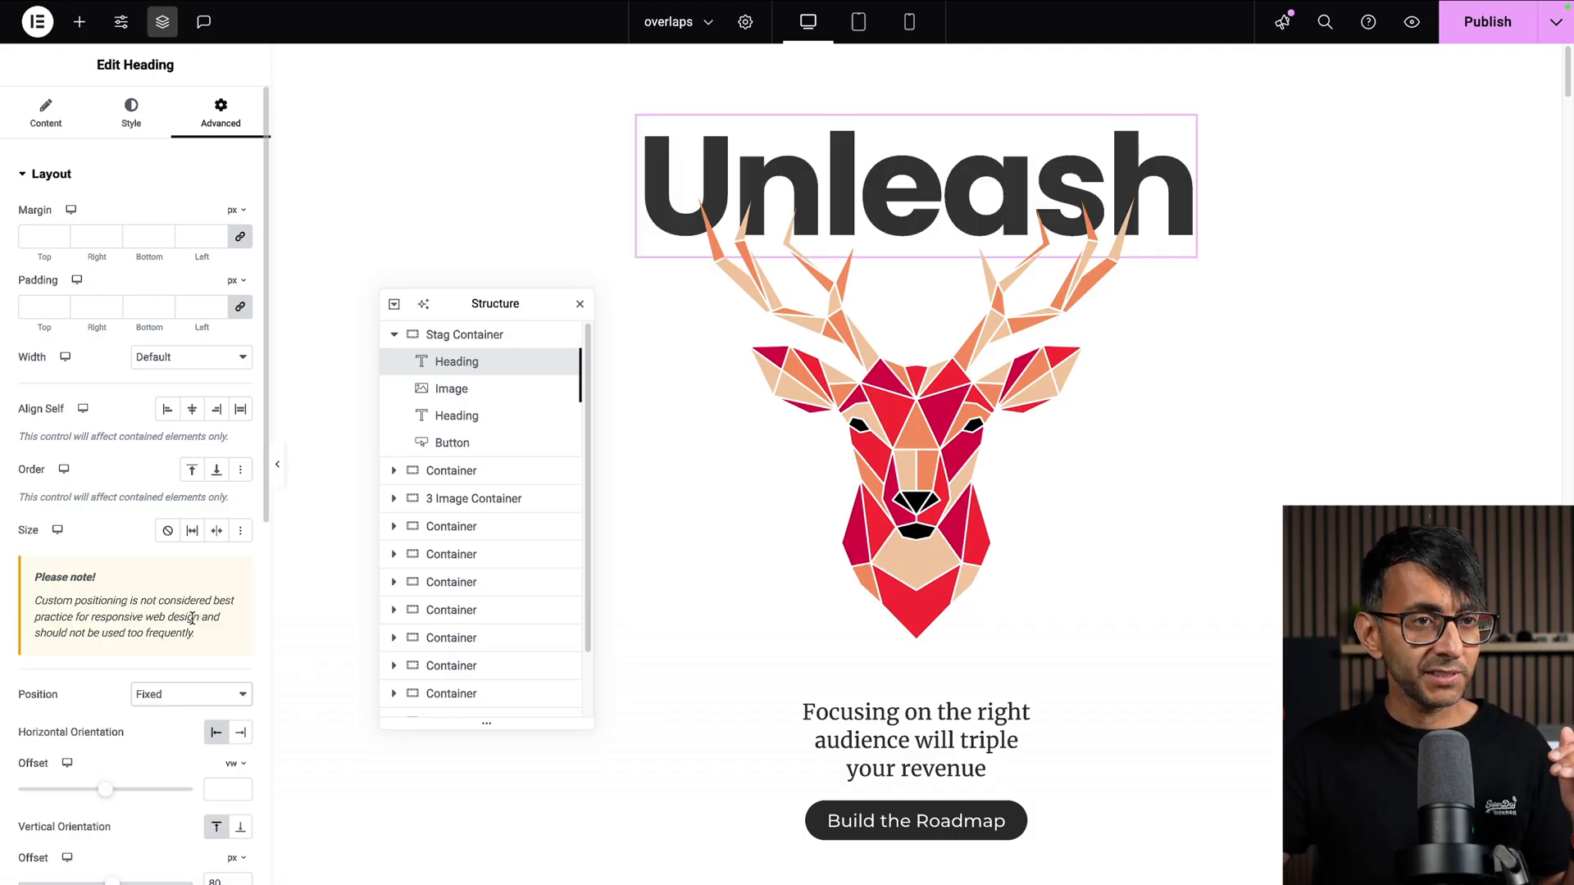
# - Switch the Unleash heading to Absolute position and scroll the page to compare
pyautogui.click(191, 700)
pyautogui.click(186, 678)
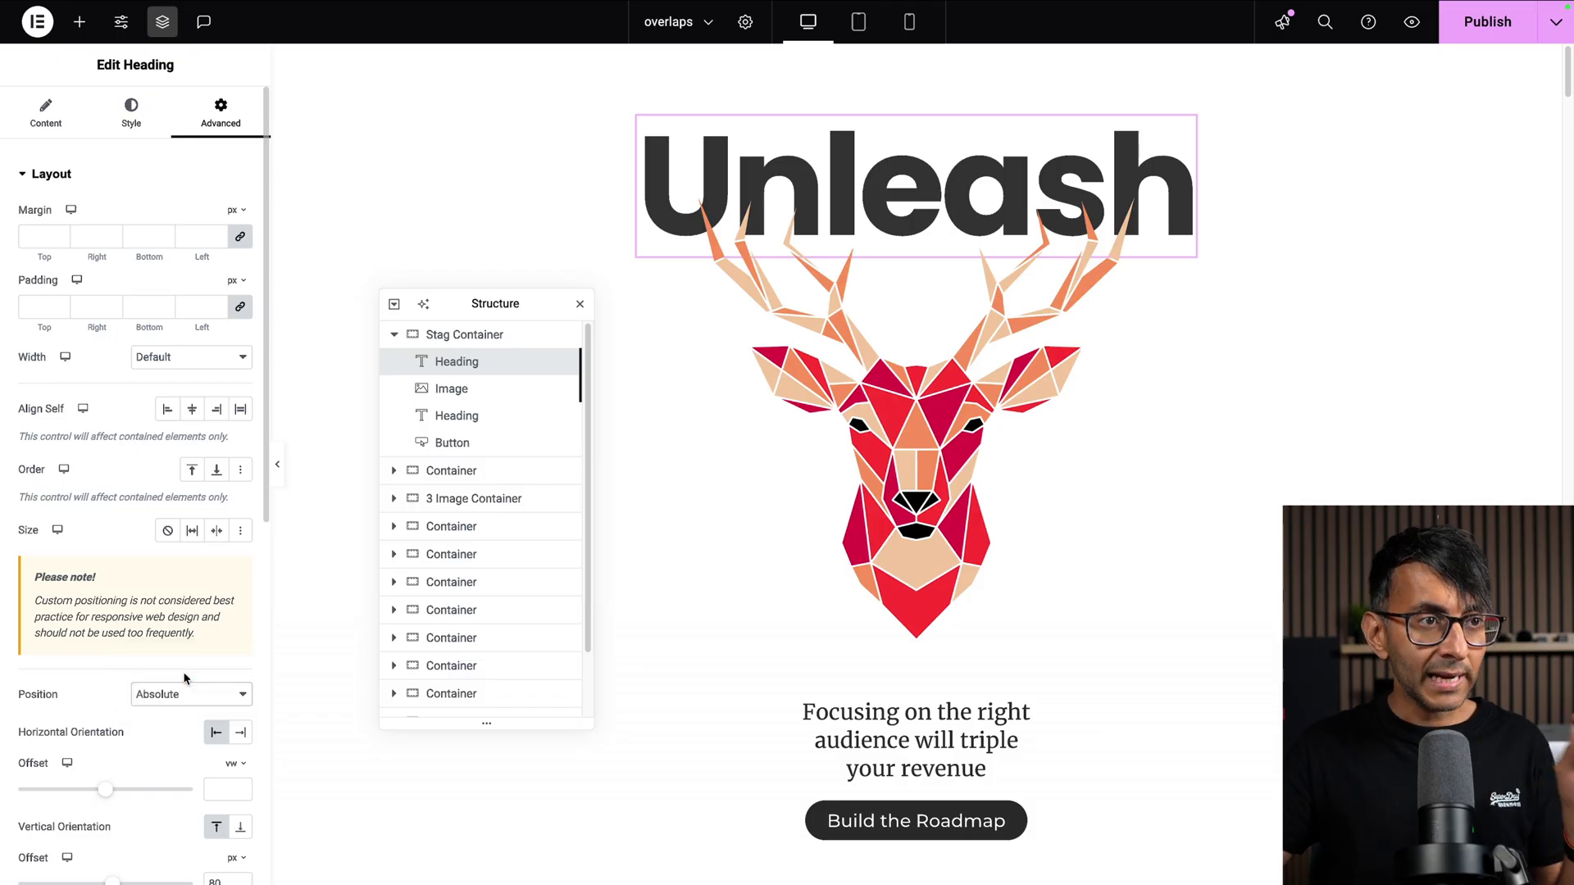
pyautogui.scroll(-2, 1219, 460)
pyautogui.scroll(2, 1402, 306)
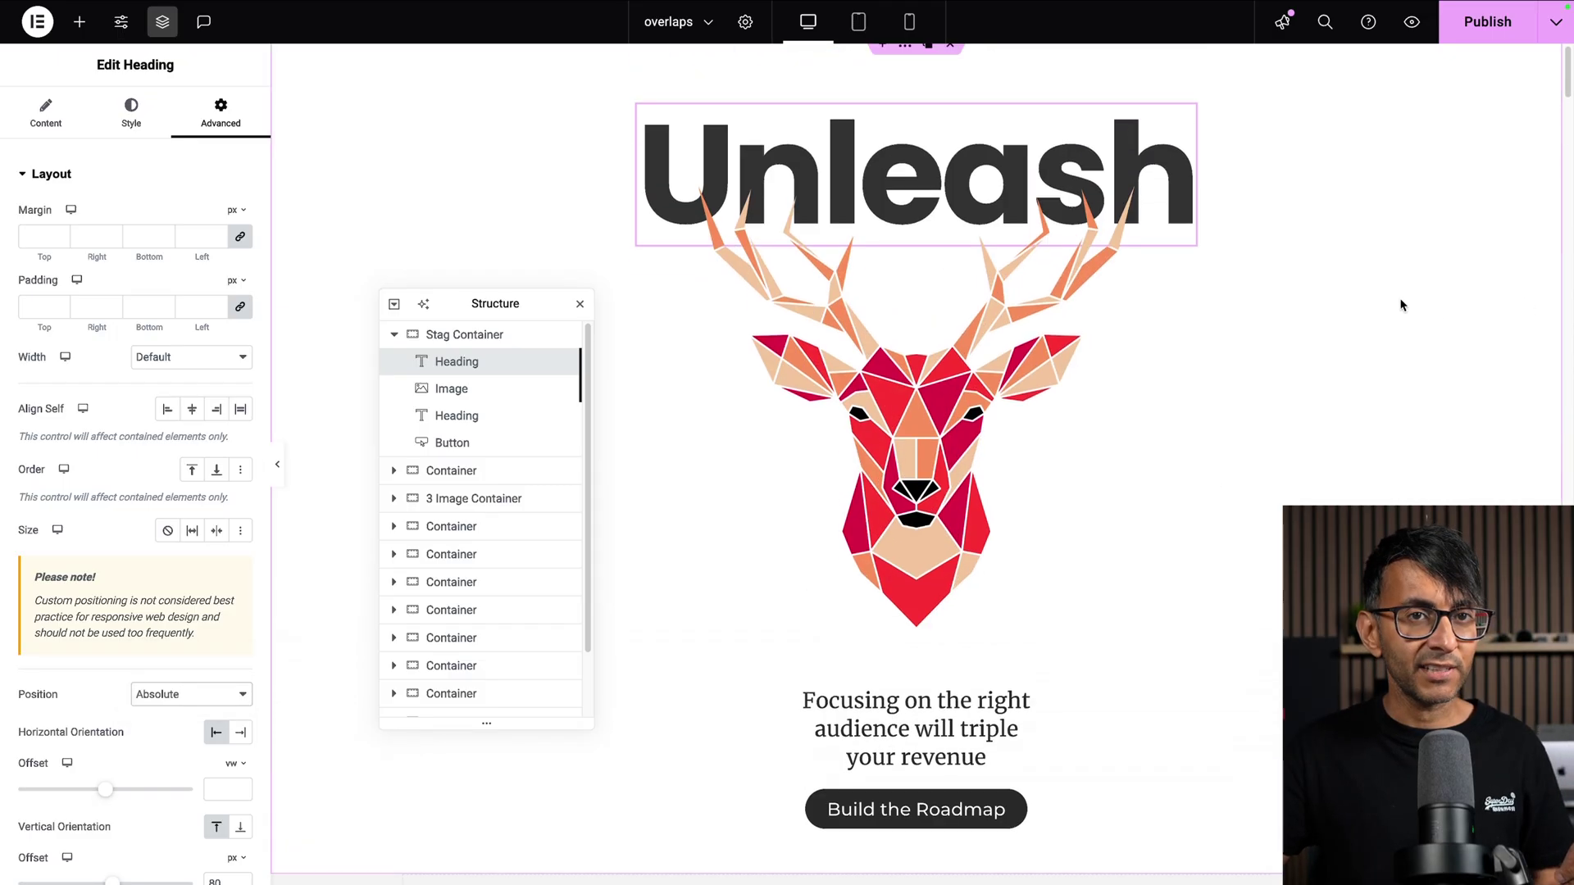
pyautogui.scroll(-2, 1402, 306)
pyautogui.scroll(2, 1402, 306)
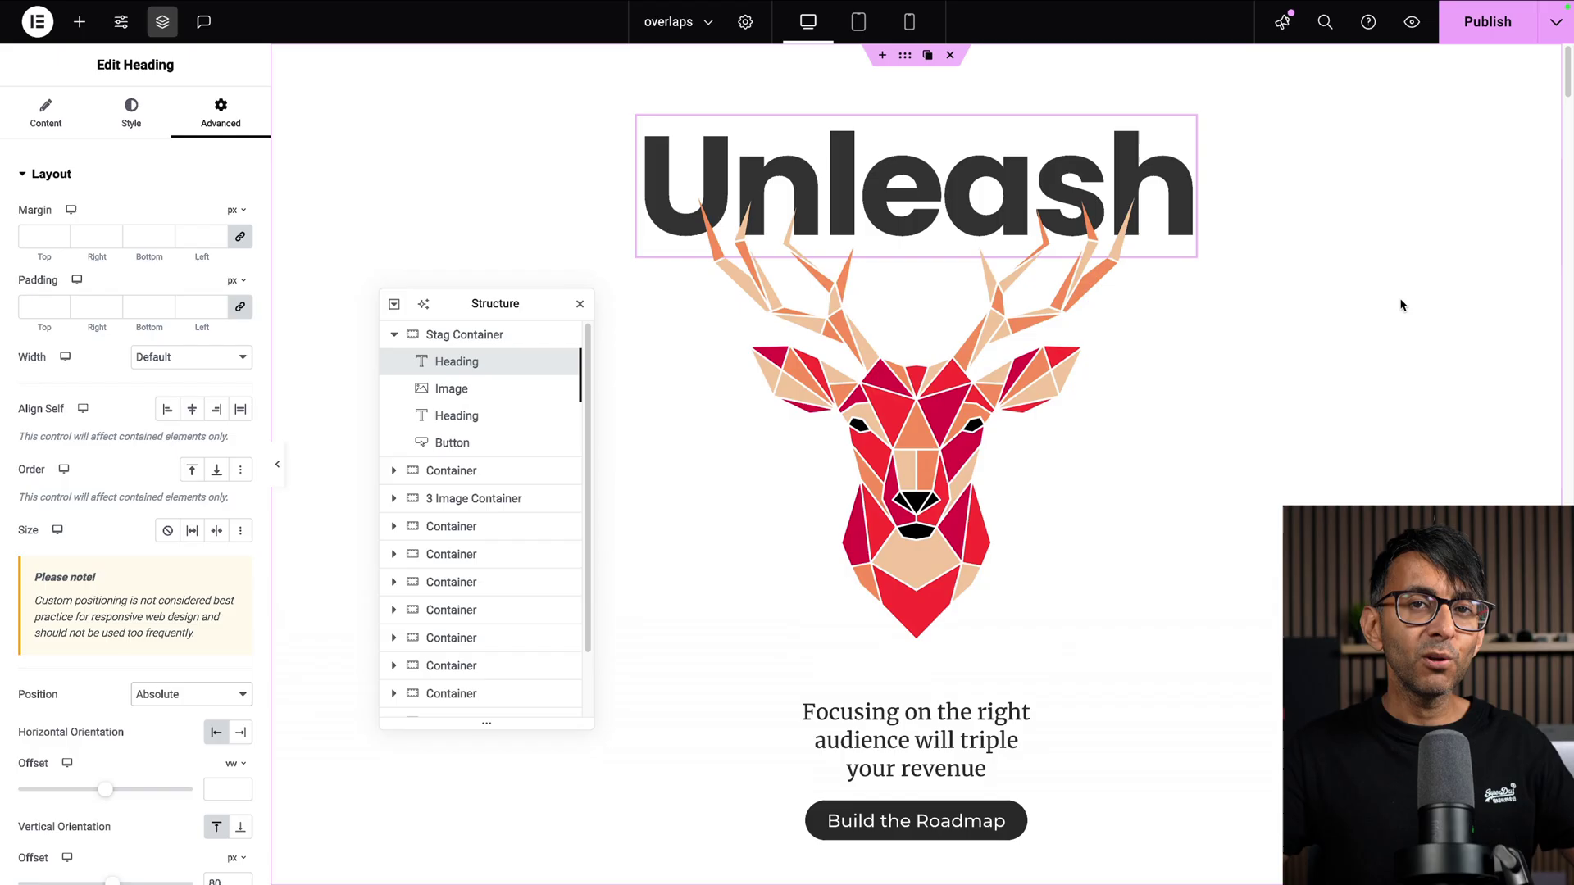
pyautogui.scroll(-2, 1402, 306)
pyautogui.scroll(2, 1402, 306)
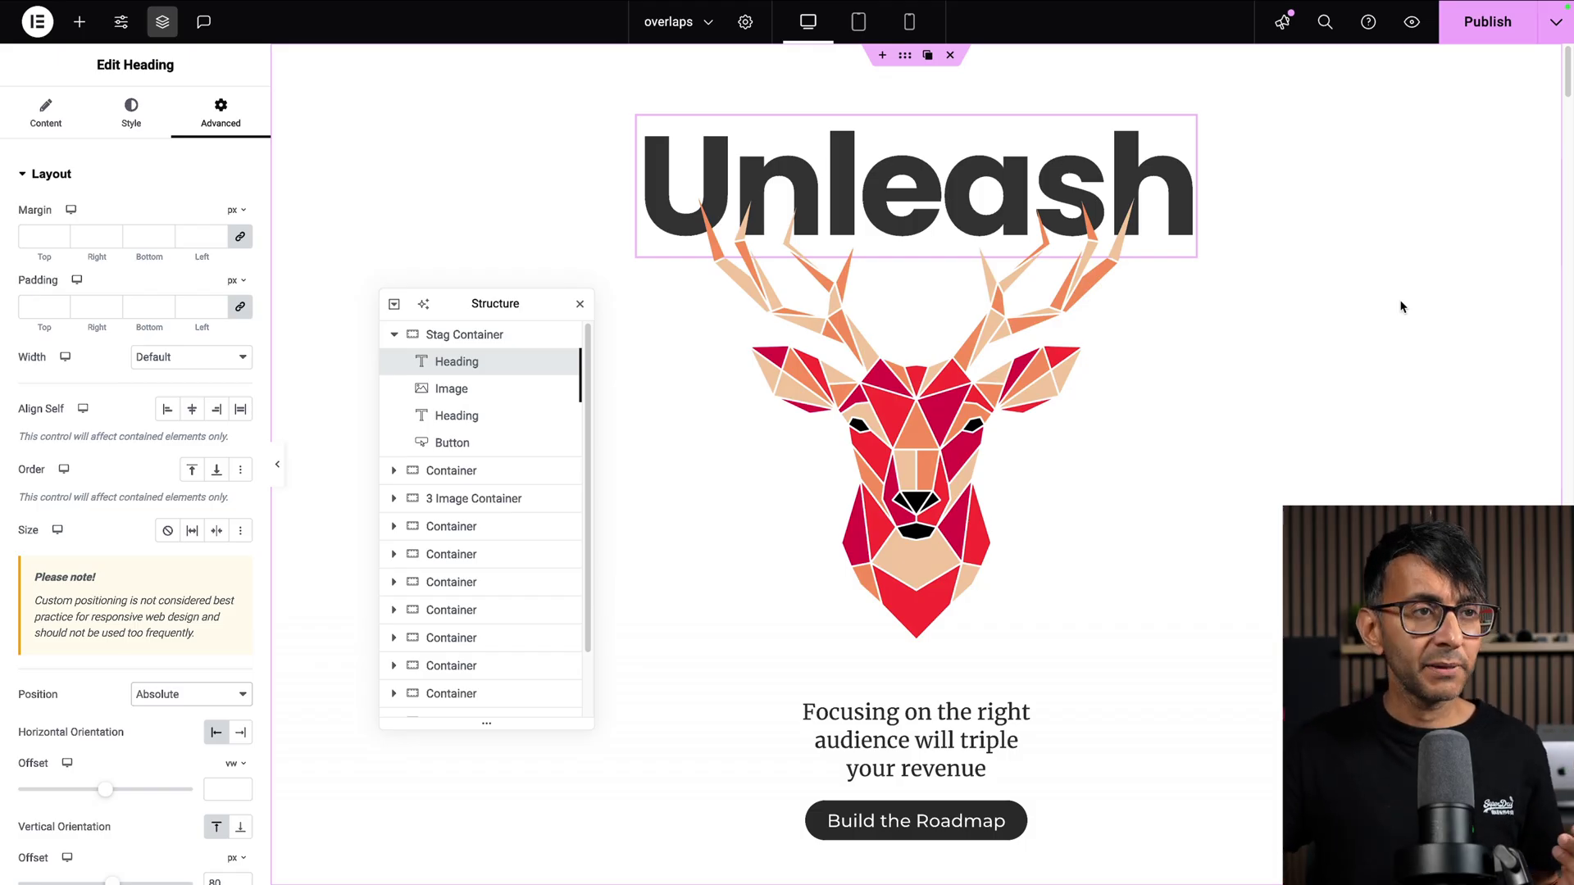
# - Set the heading back to Fixed position and scroll to confirm it stays put
pyautogui.click(206, 702)
pyautogui.click(181, 712)
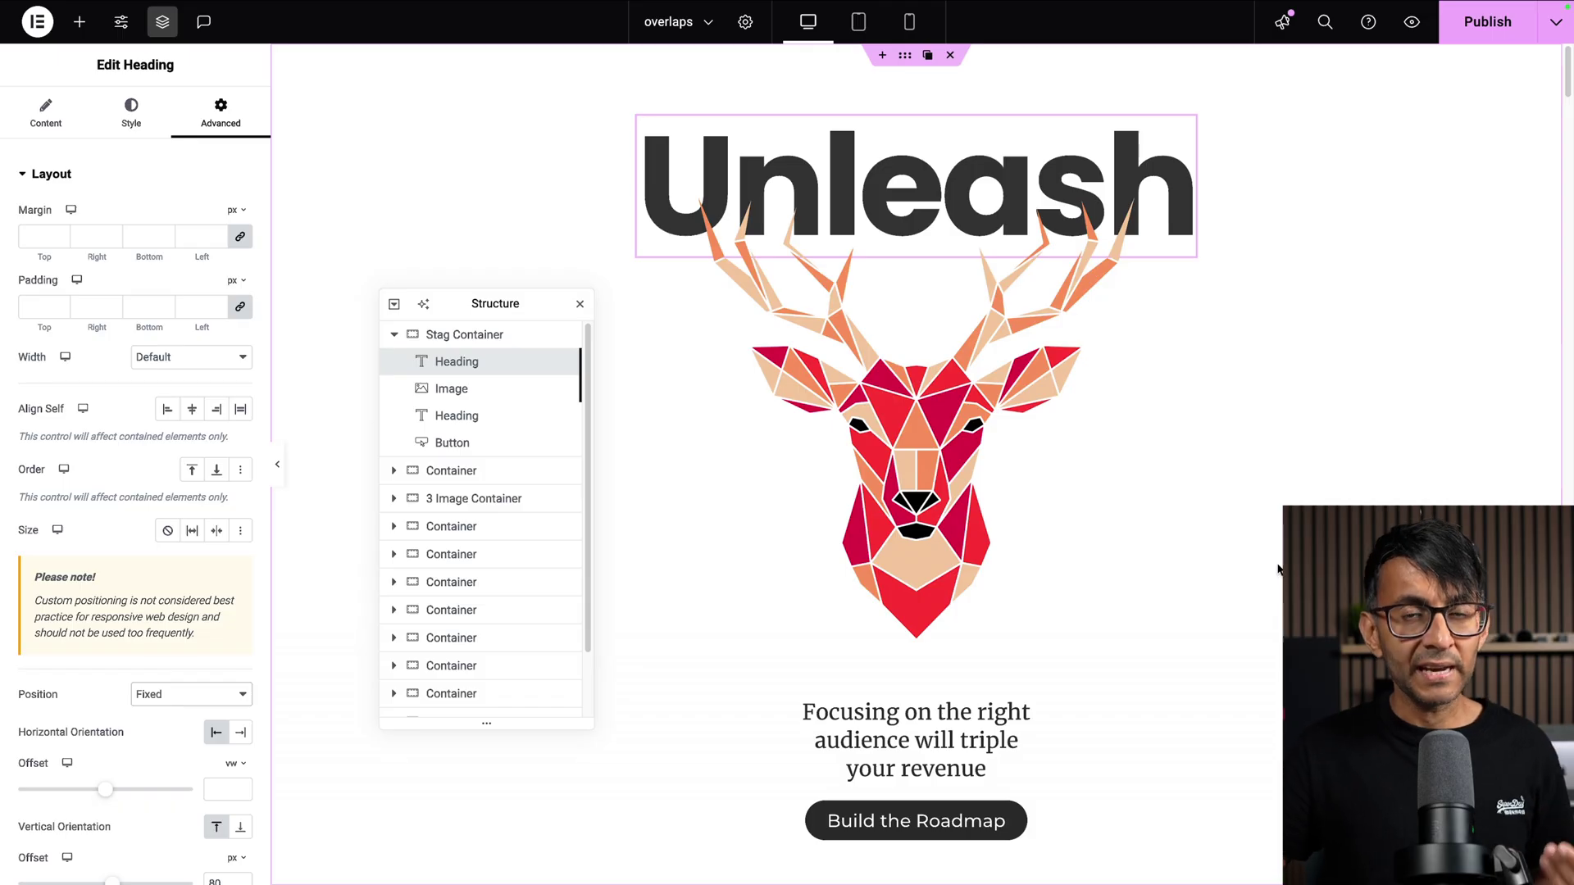
pyautogui.scroll(-8, 1278, 568)
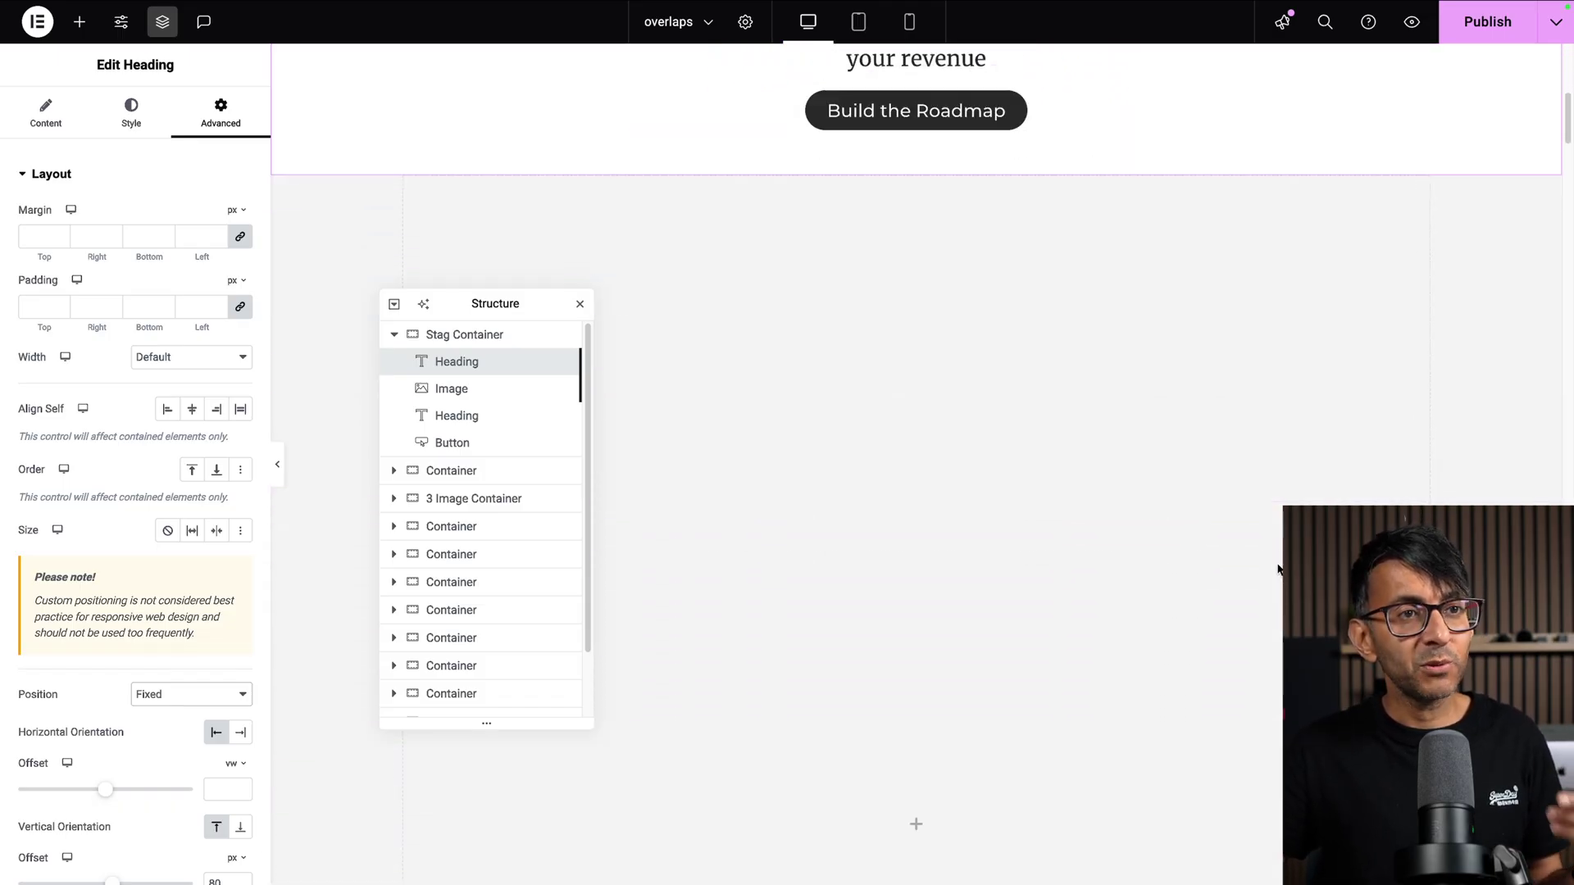
pyautogui.scroll(-3, 1278, 568)
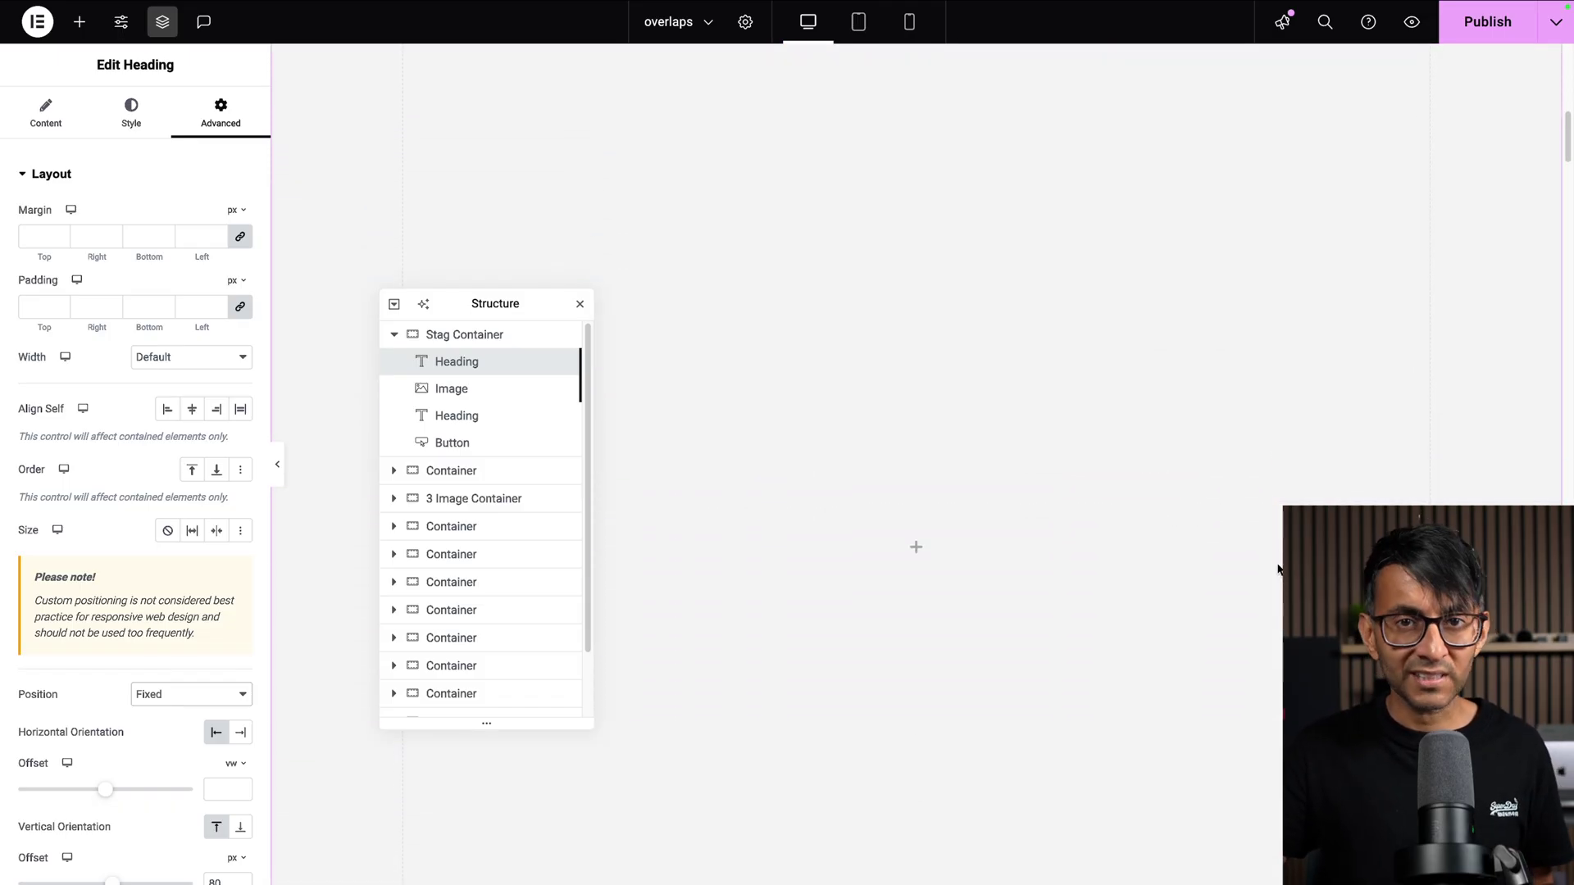
pyautogui.scroll(11, 1277, 568)
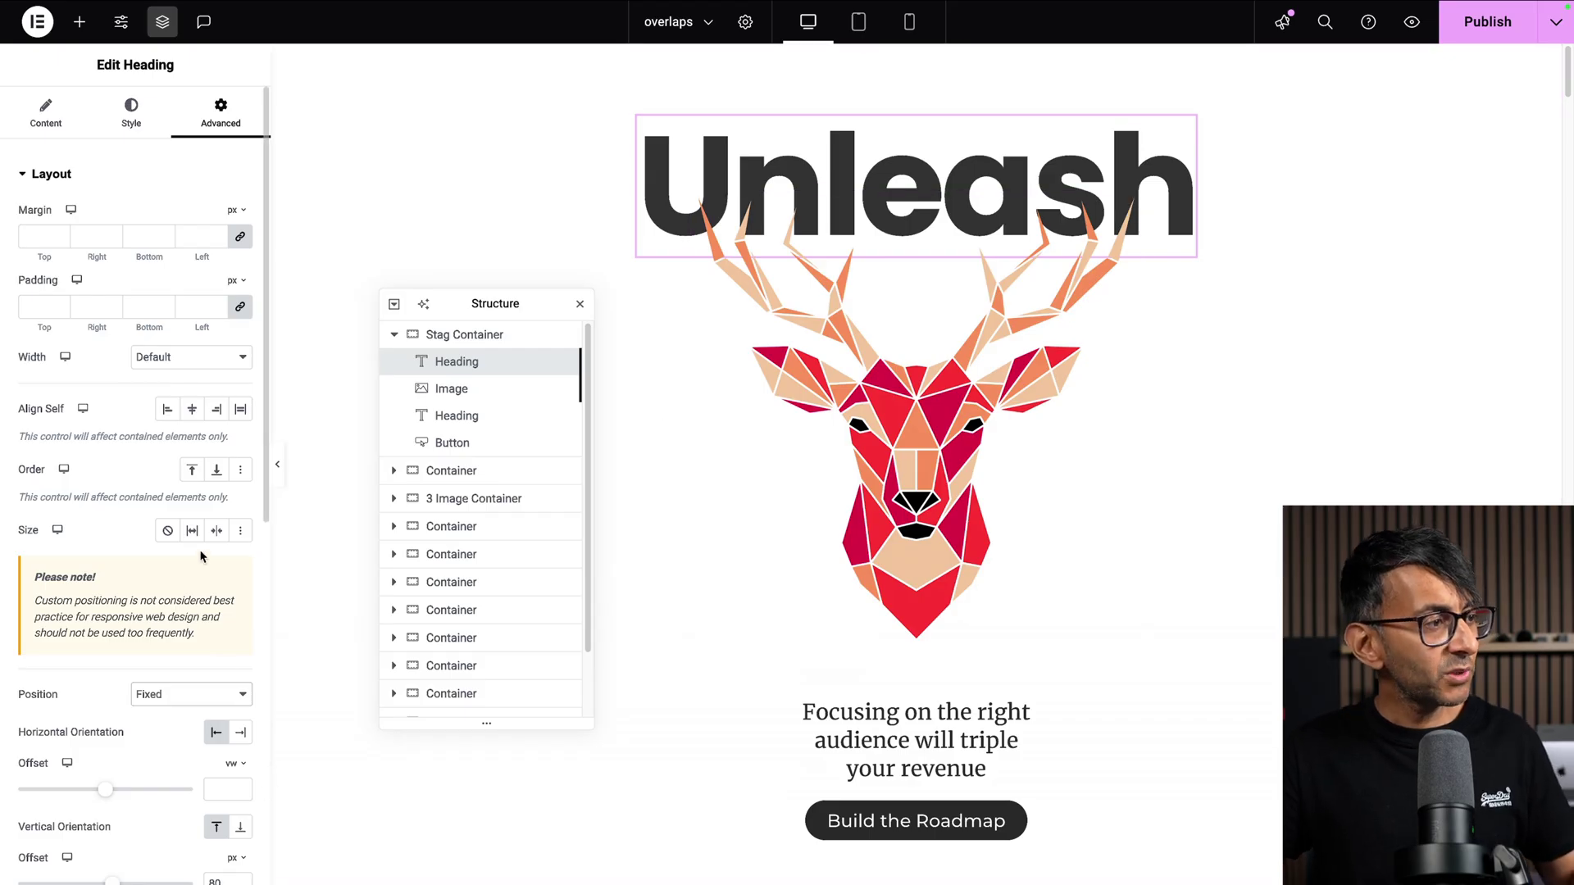
# - Try a 0 px top offset on the fixed Unleash heading instead of 80
pyautogui.scroll(-2, 197, 565)
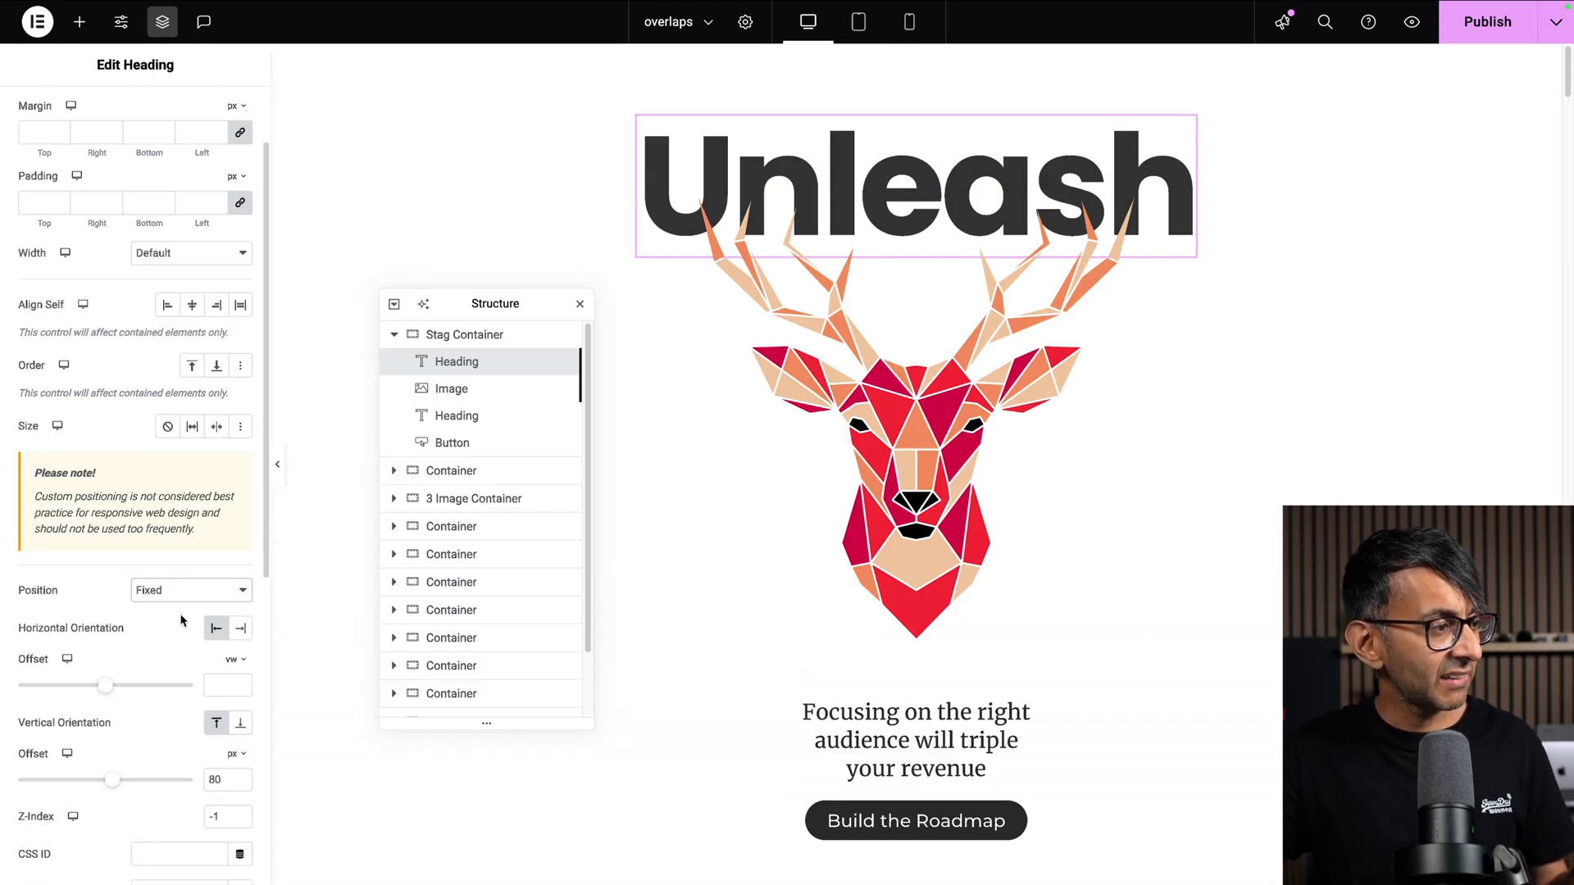
pyautogui.scroll(-1, 210, 743)
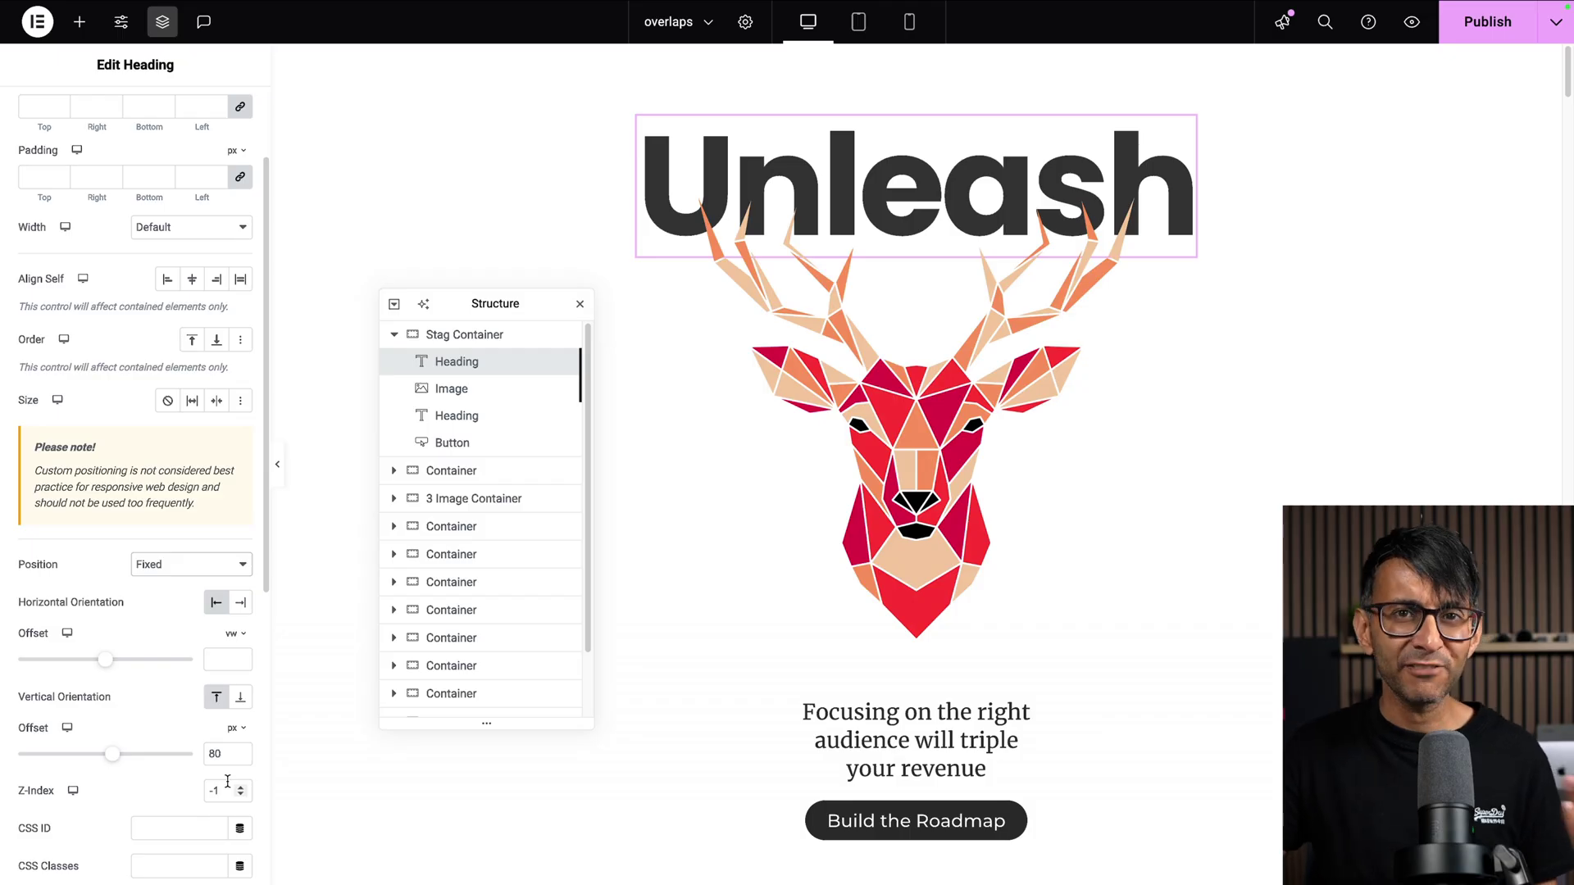
pyautogui.scroll(-1, 37, 705)
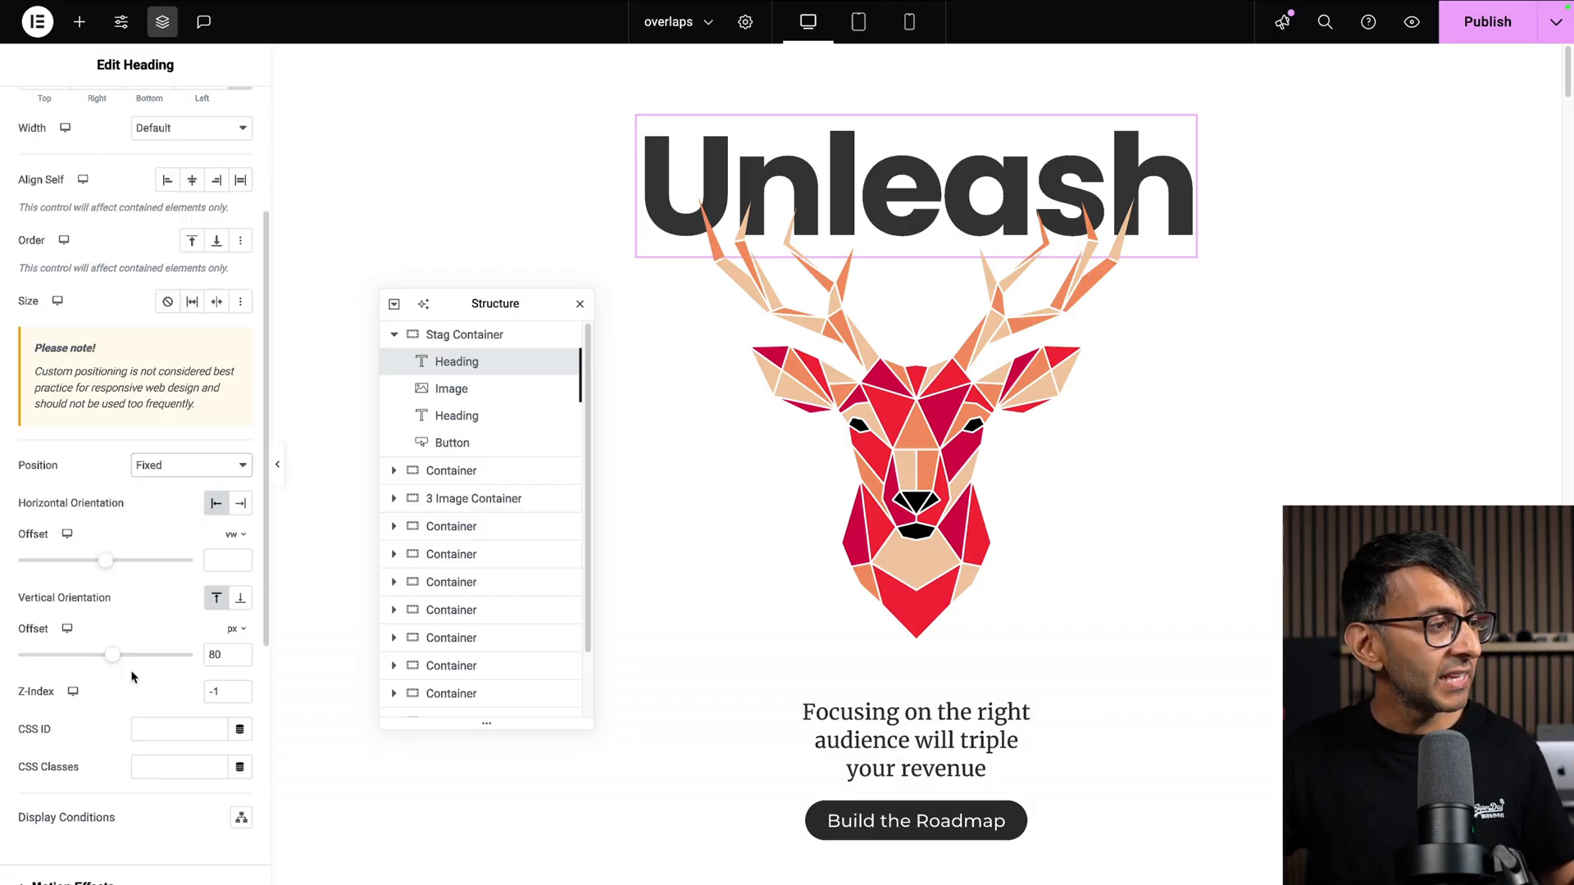
pyautogui.moveTo(218, 654); pyautogui.dragTo(197, 653)
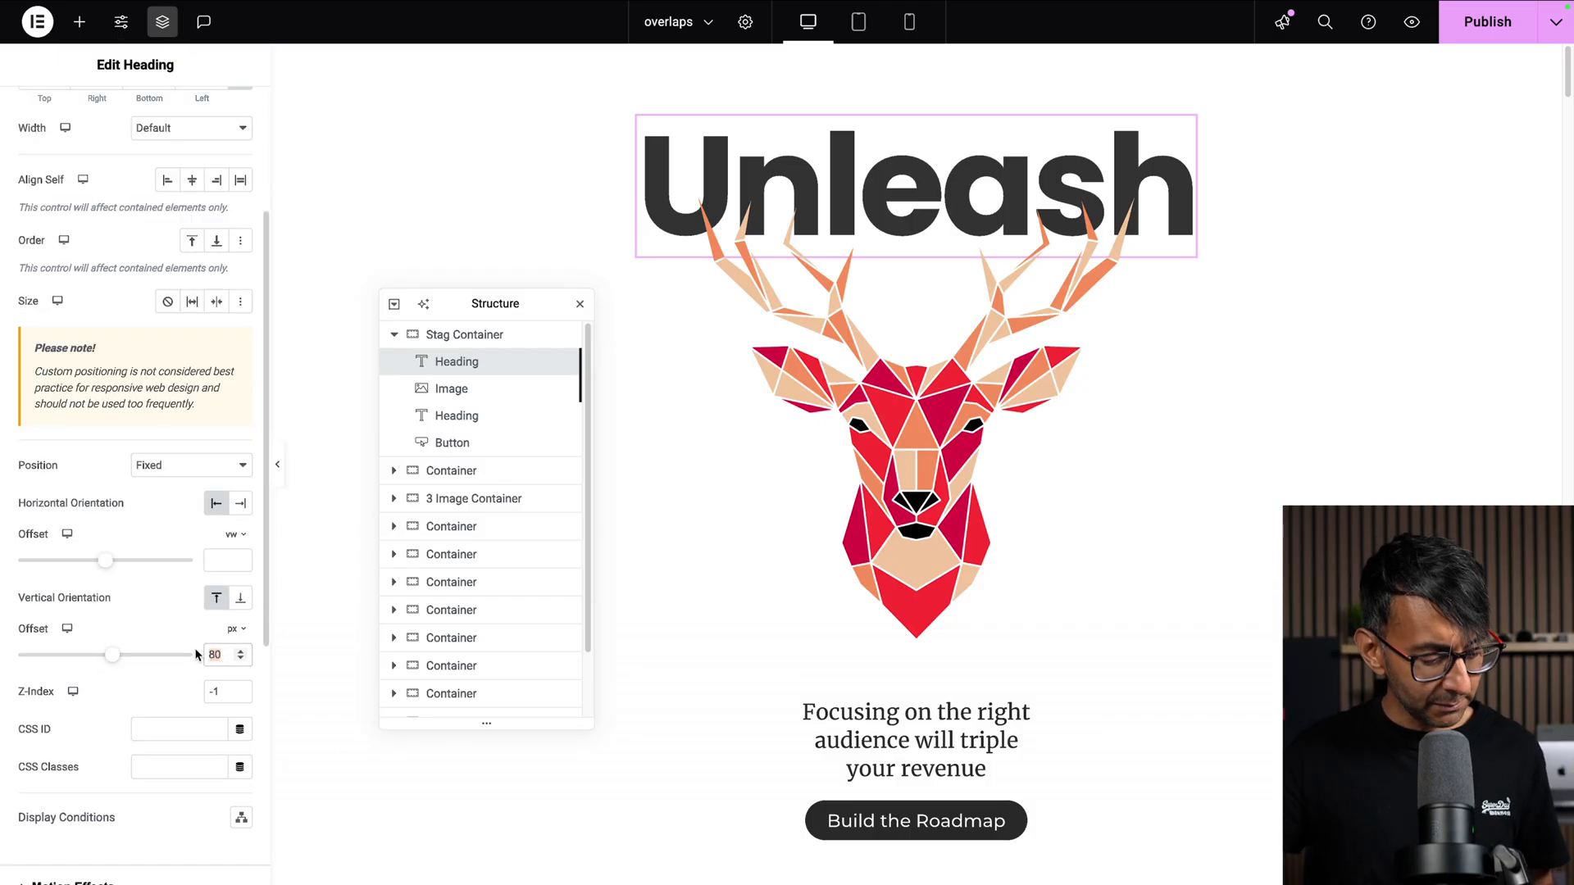
pyautogui.write('0')
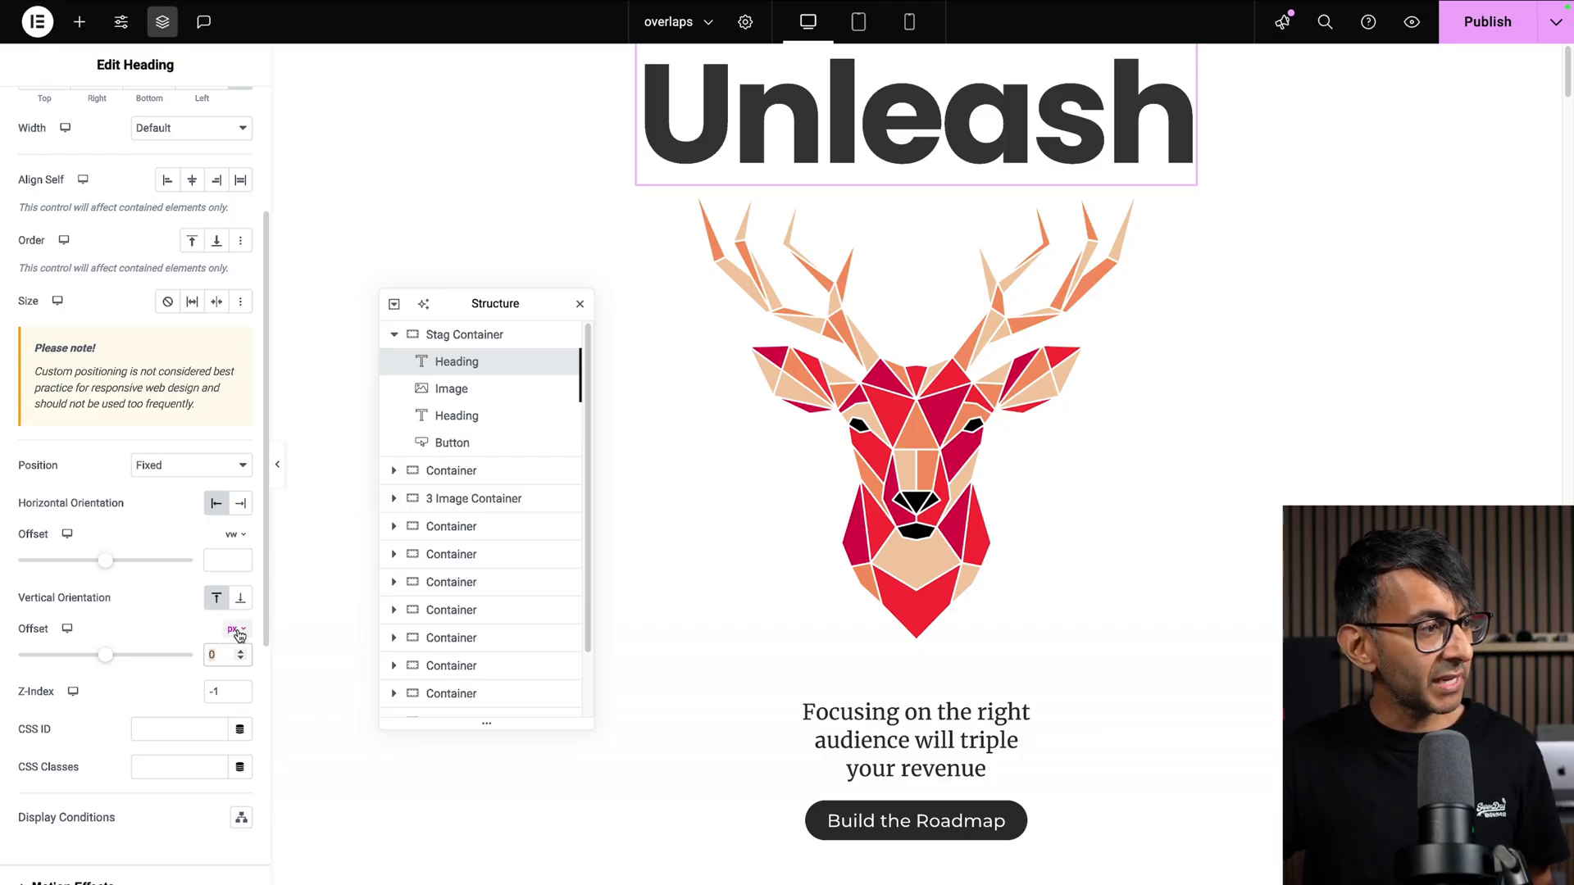
# - Restore the heading's 80 px offset, then review the stag image's style and layout settings
pyautogui.write('80')
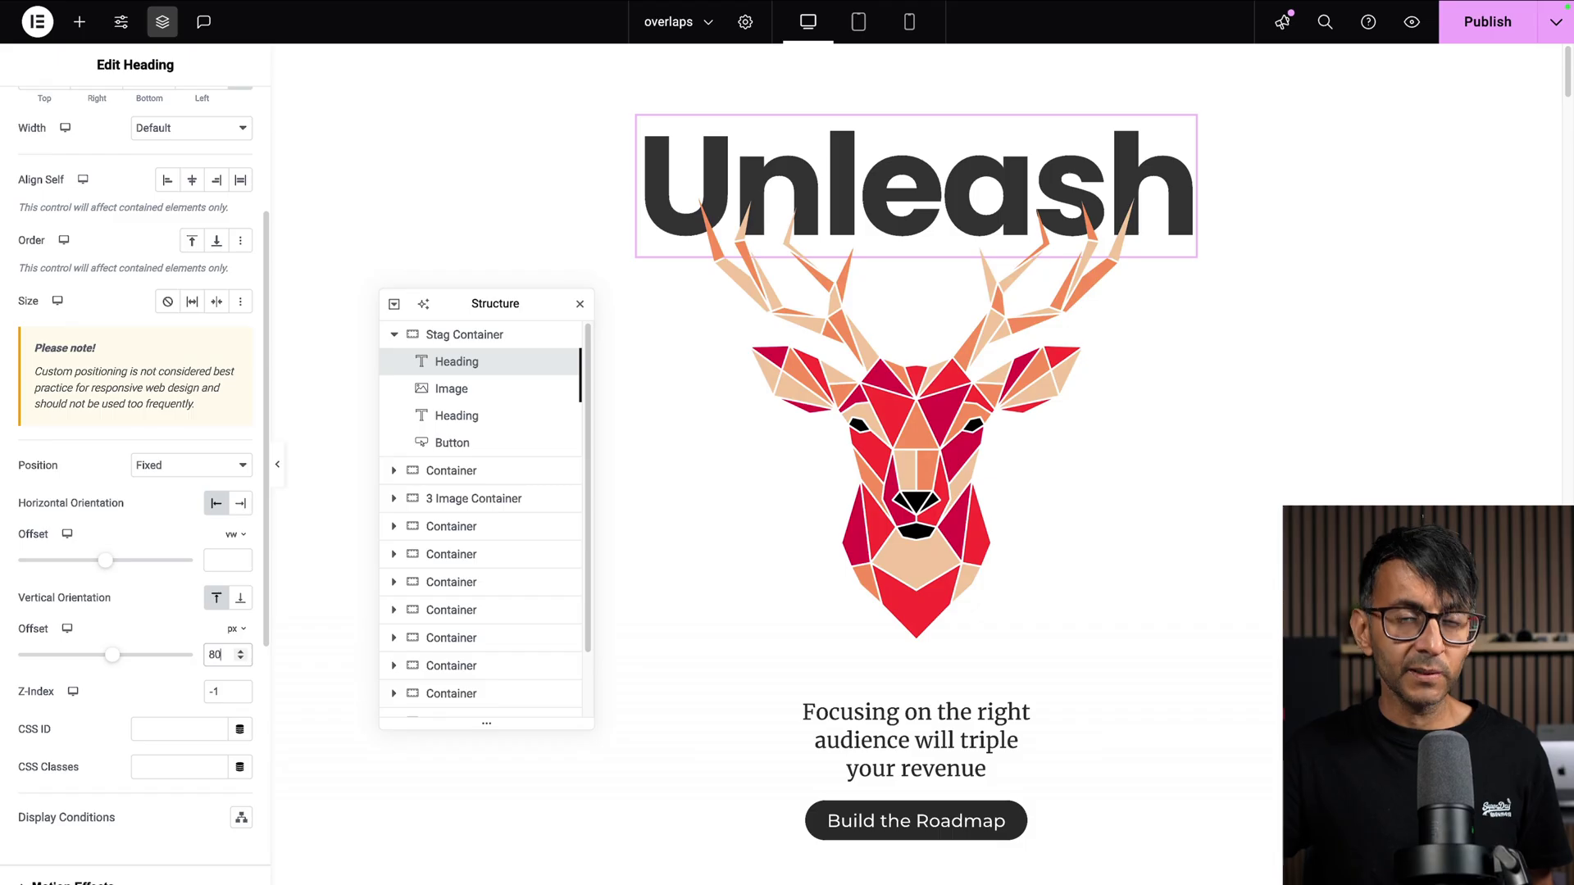
pyautogui.click(491, 397)
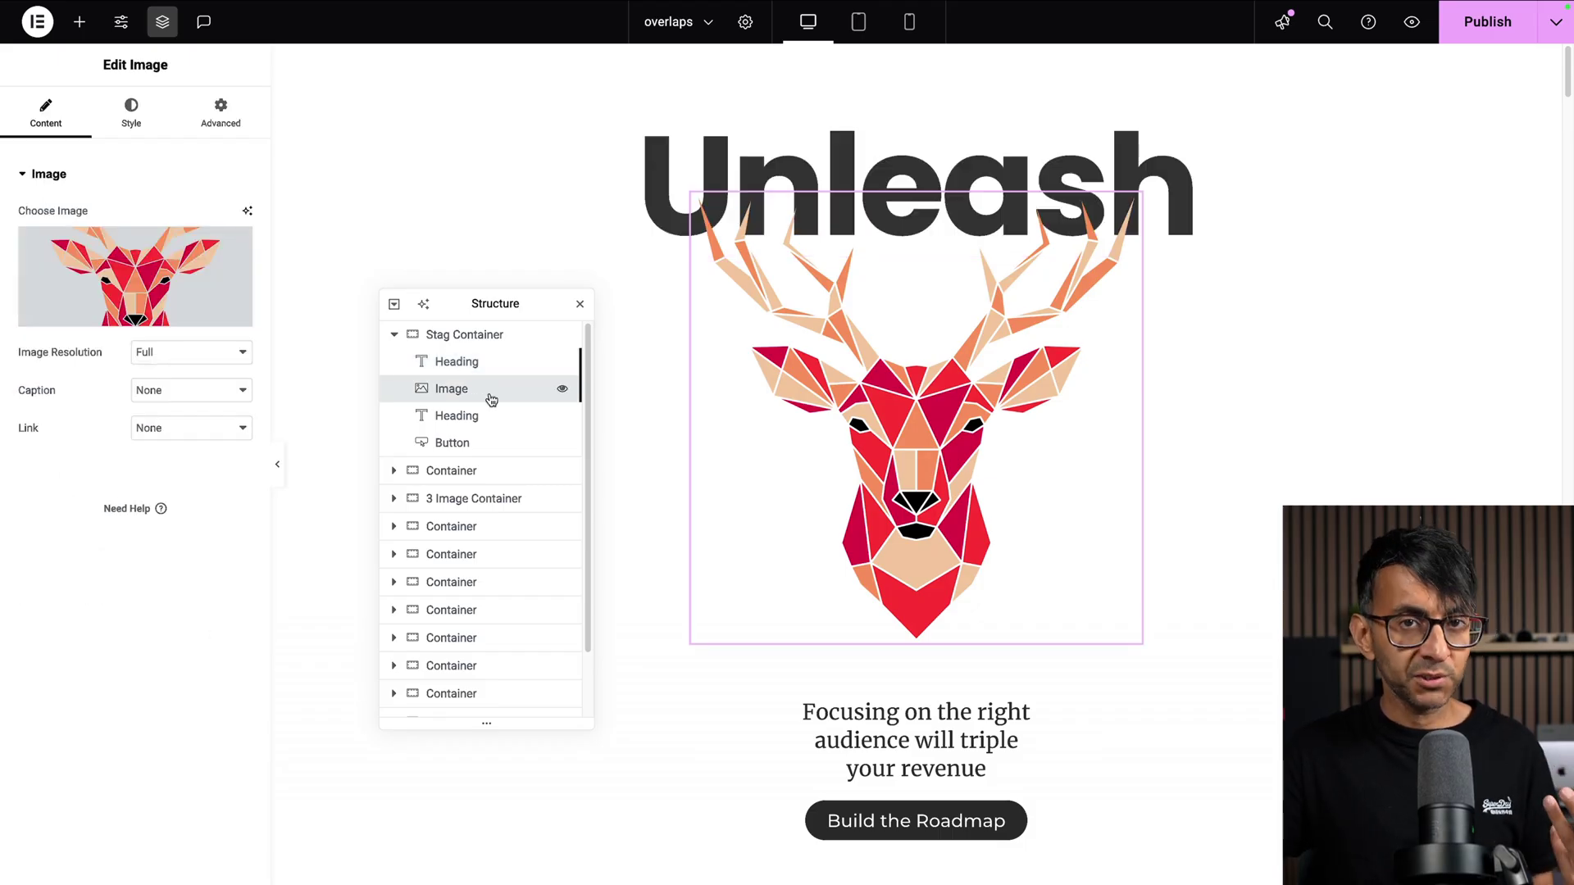
pyautogui.moveTo(167, 295)
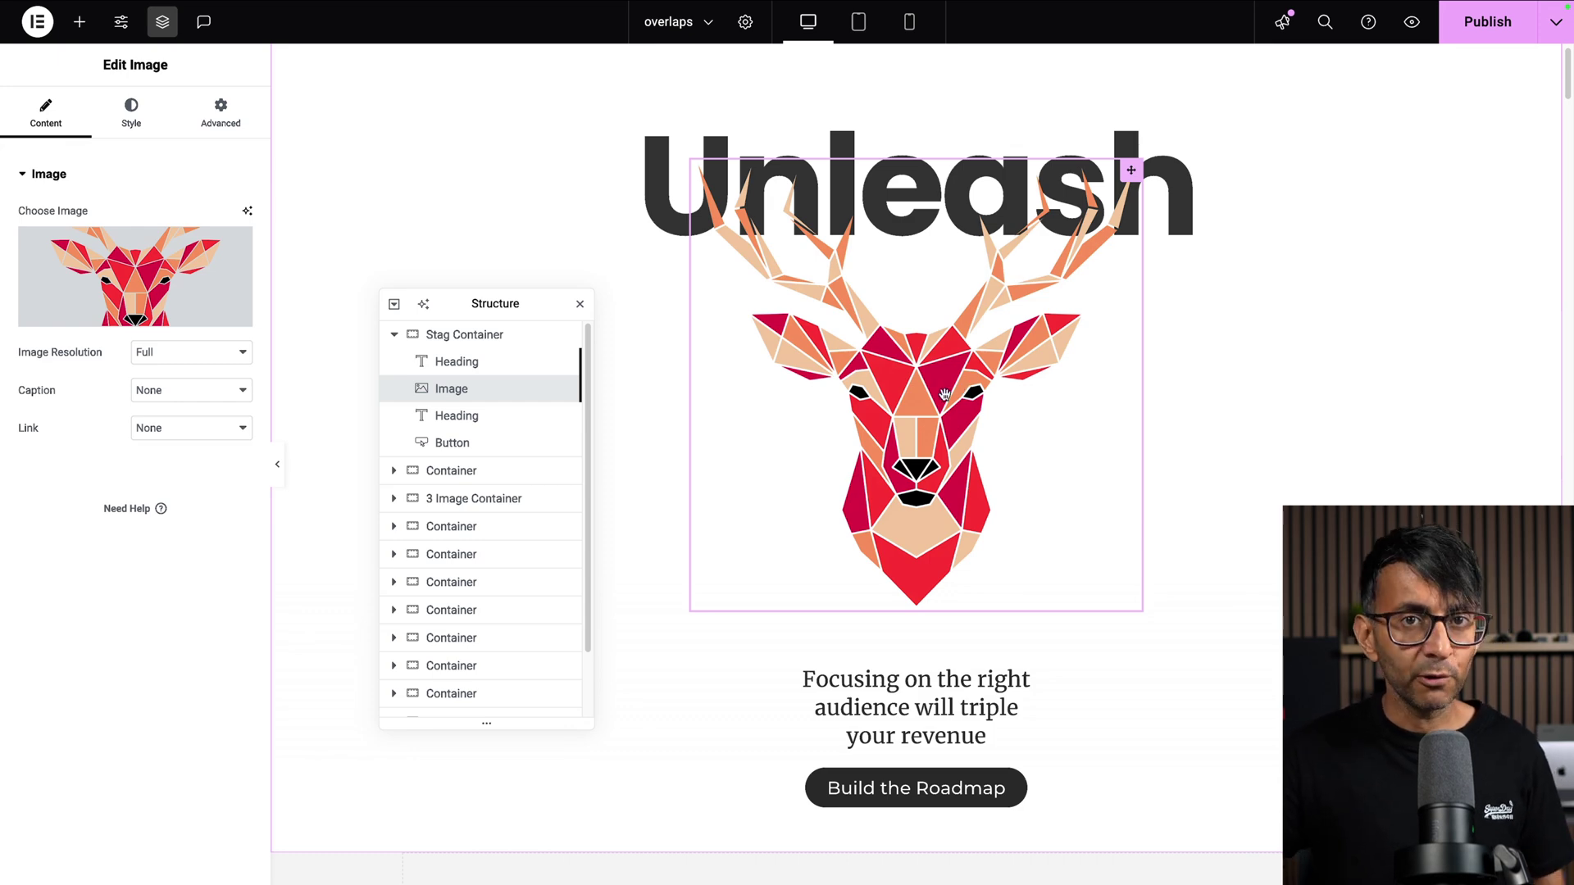
pyautogui.click(131, 112)
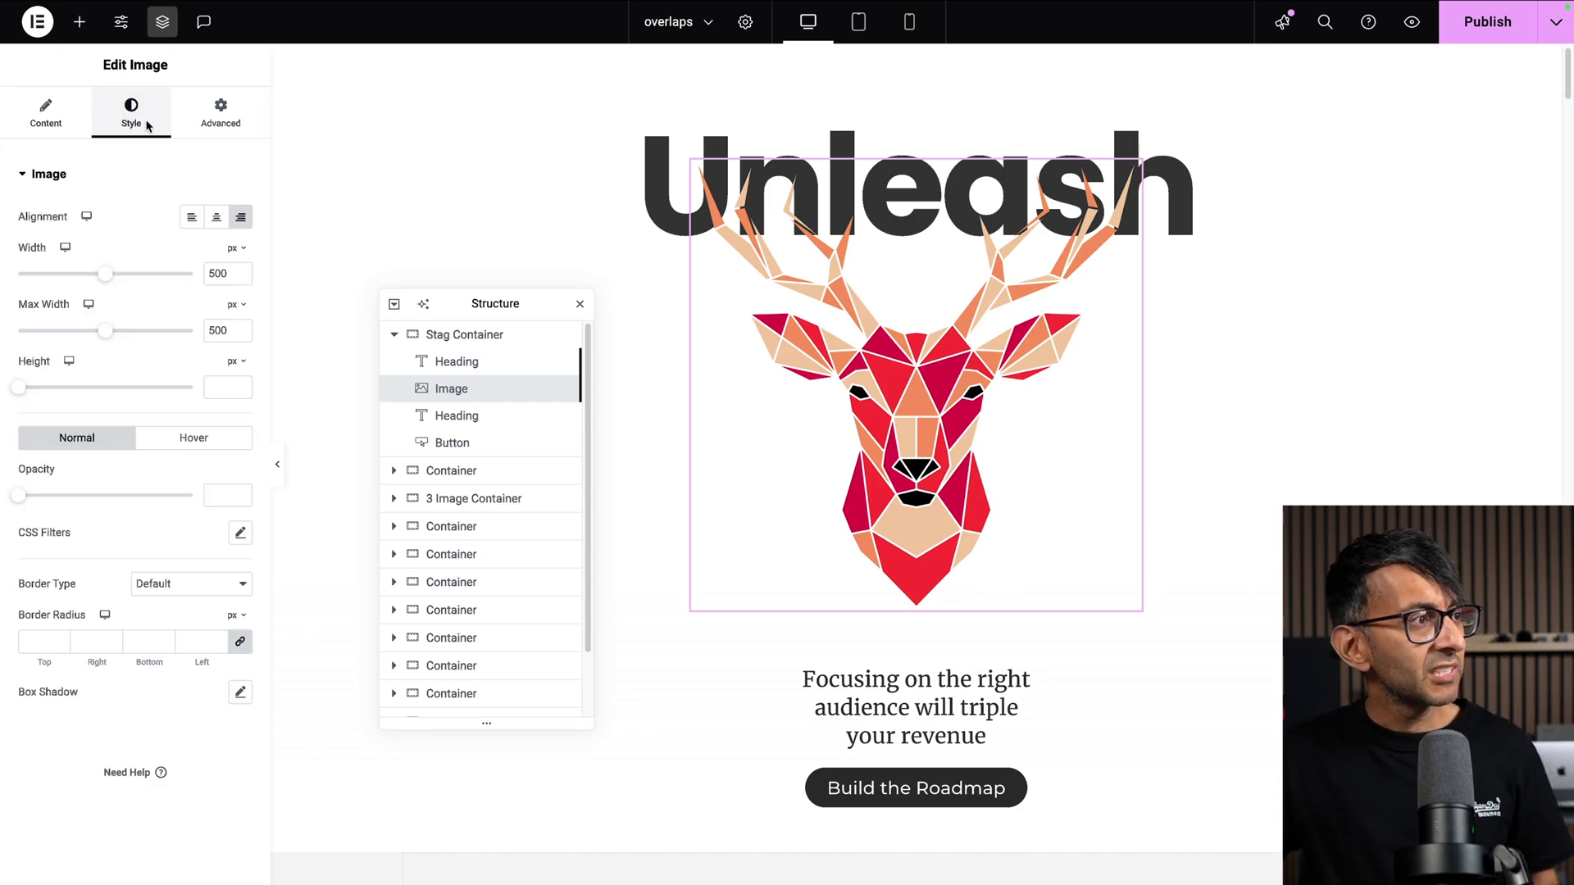
pyautogui.click(232, 126)
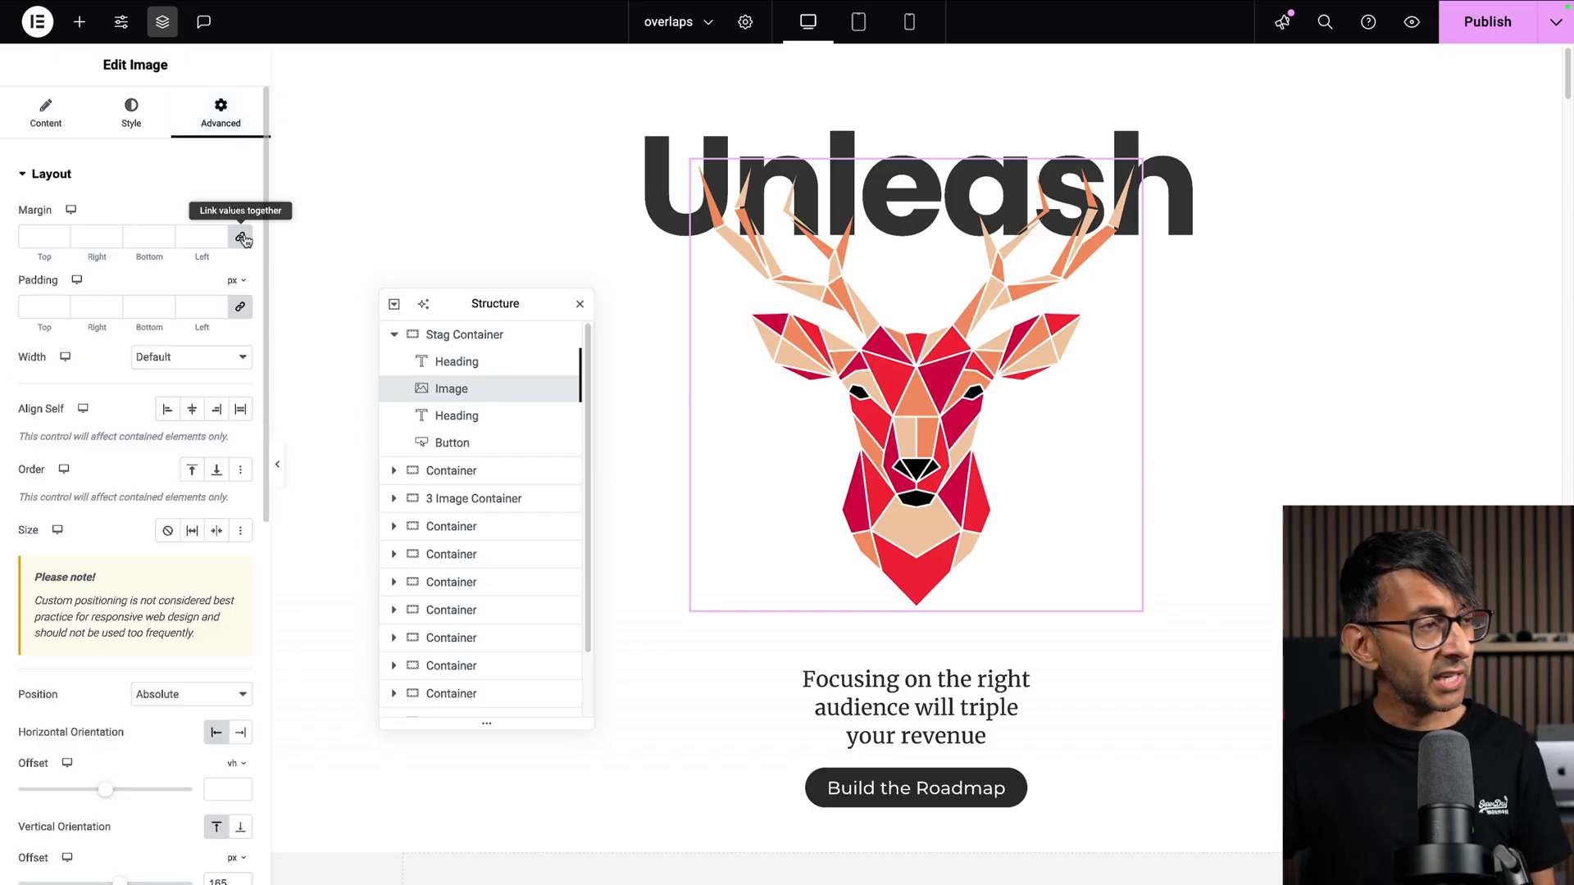
pyautogui.scroll(-2, 211, 493)
pyautogui.scroll(-1, 211, 494)
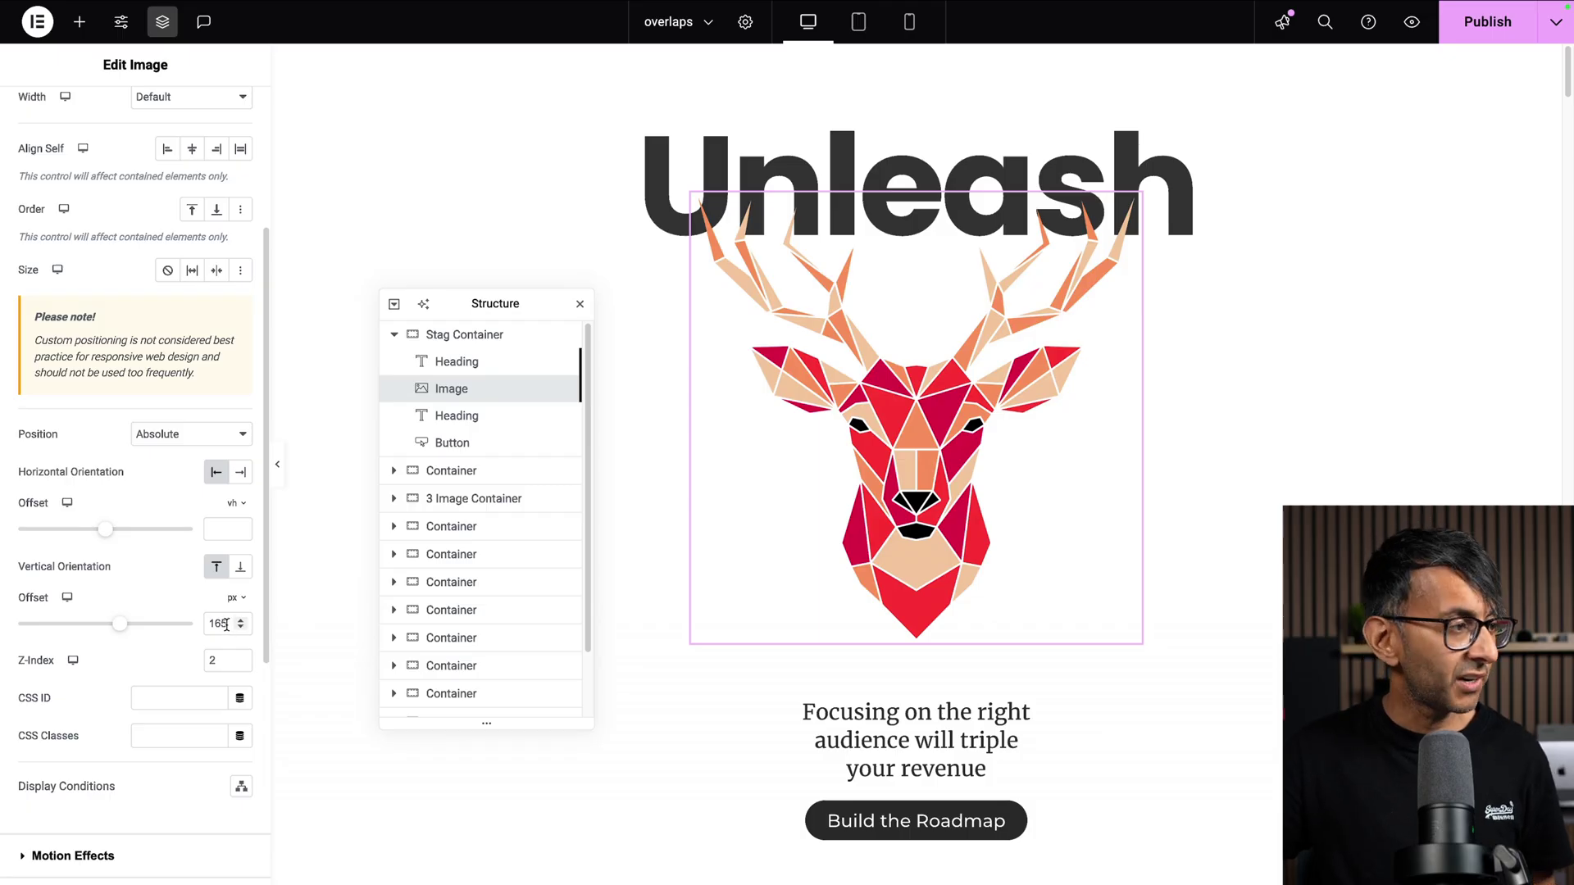
# - Try image top offsets of 0 and 50, then settle on 165 px
pyautogui.moveTo(227, 626); pyautogui.dragTo(193, 621)
pyautogui.write('0')
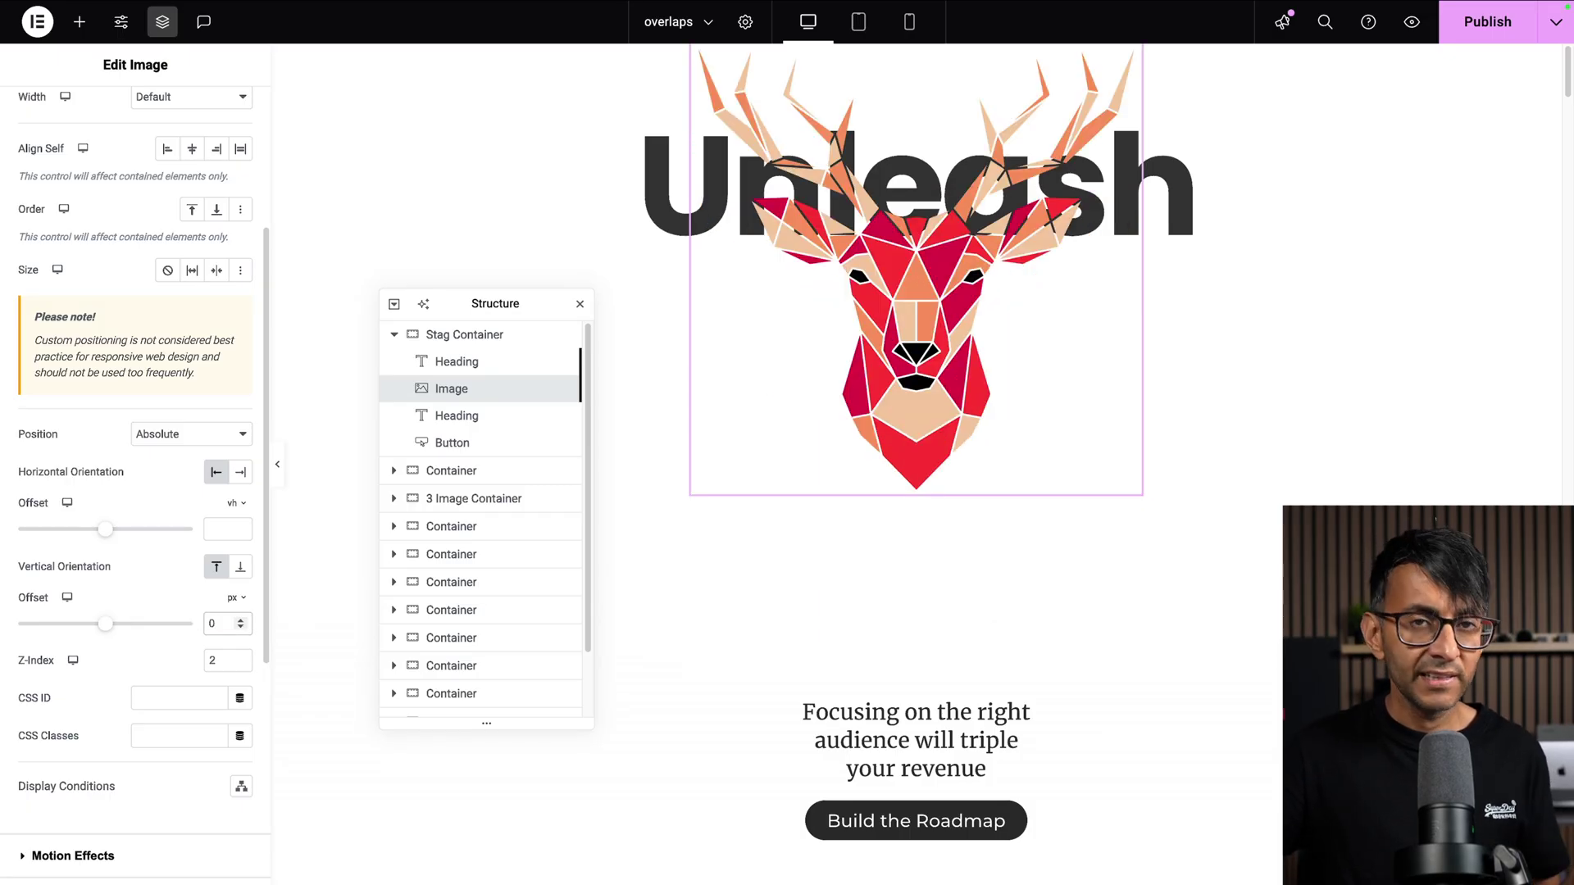
pyautogui.press('BackSpace')
pyautogui.write('5')
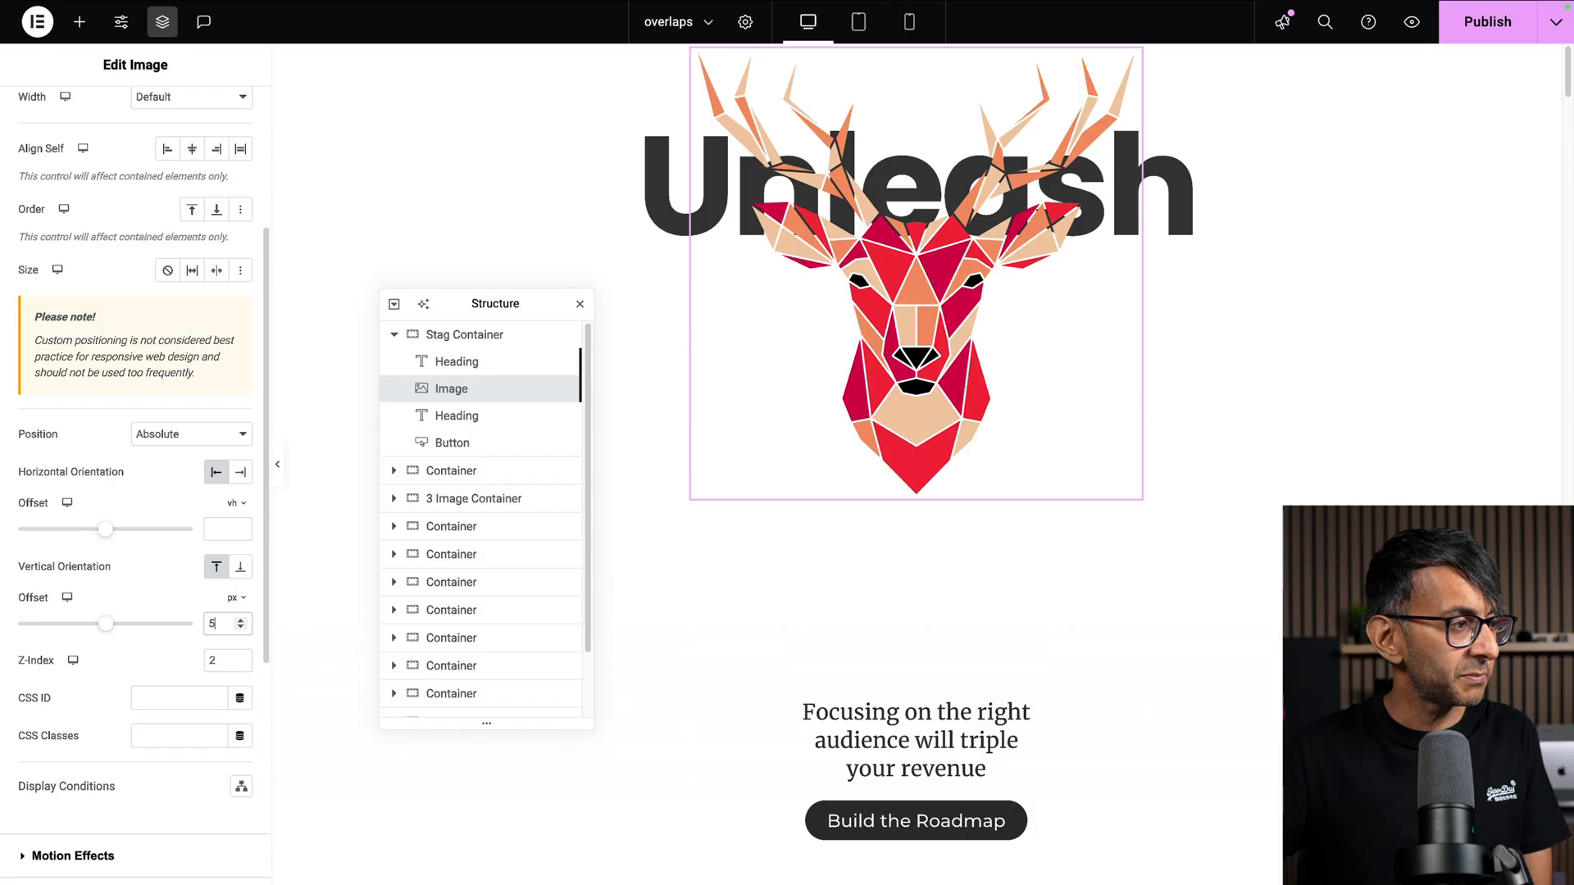
pyautogui.press('BackSpace')
pyautogui.write('50')
pyautogui.press('BackSpace')
pyautogui.press('BackSpace')
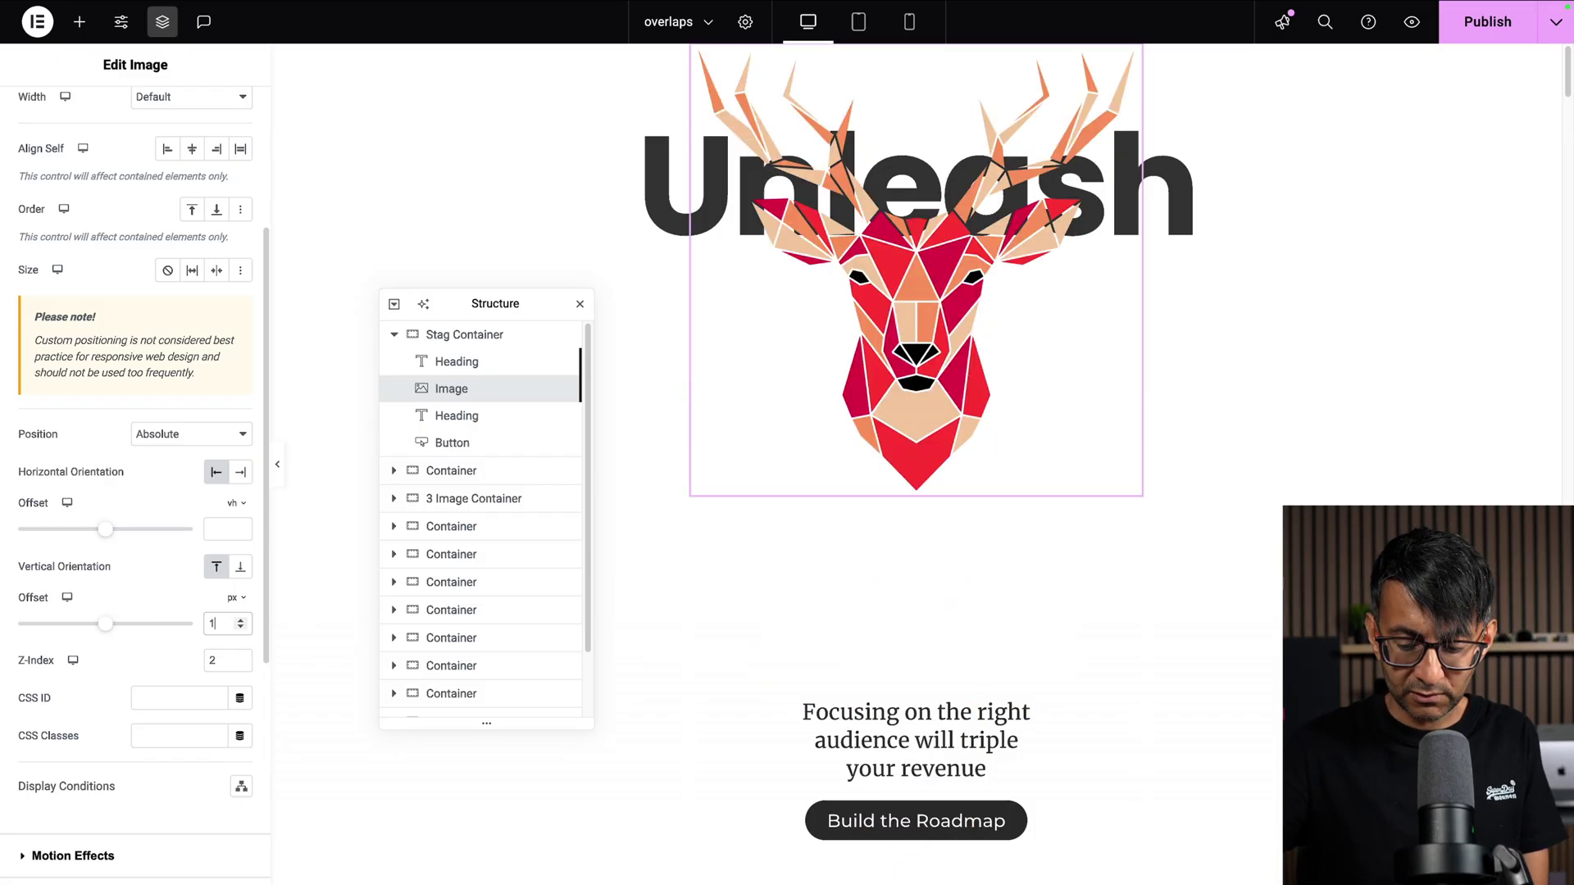
pyautogui.write('165')
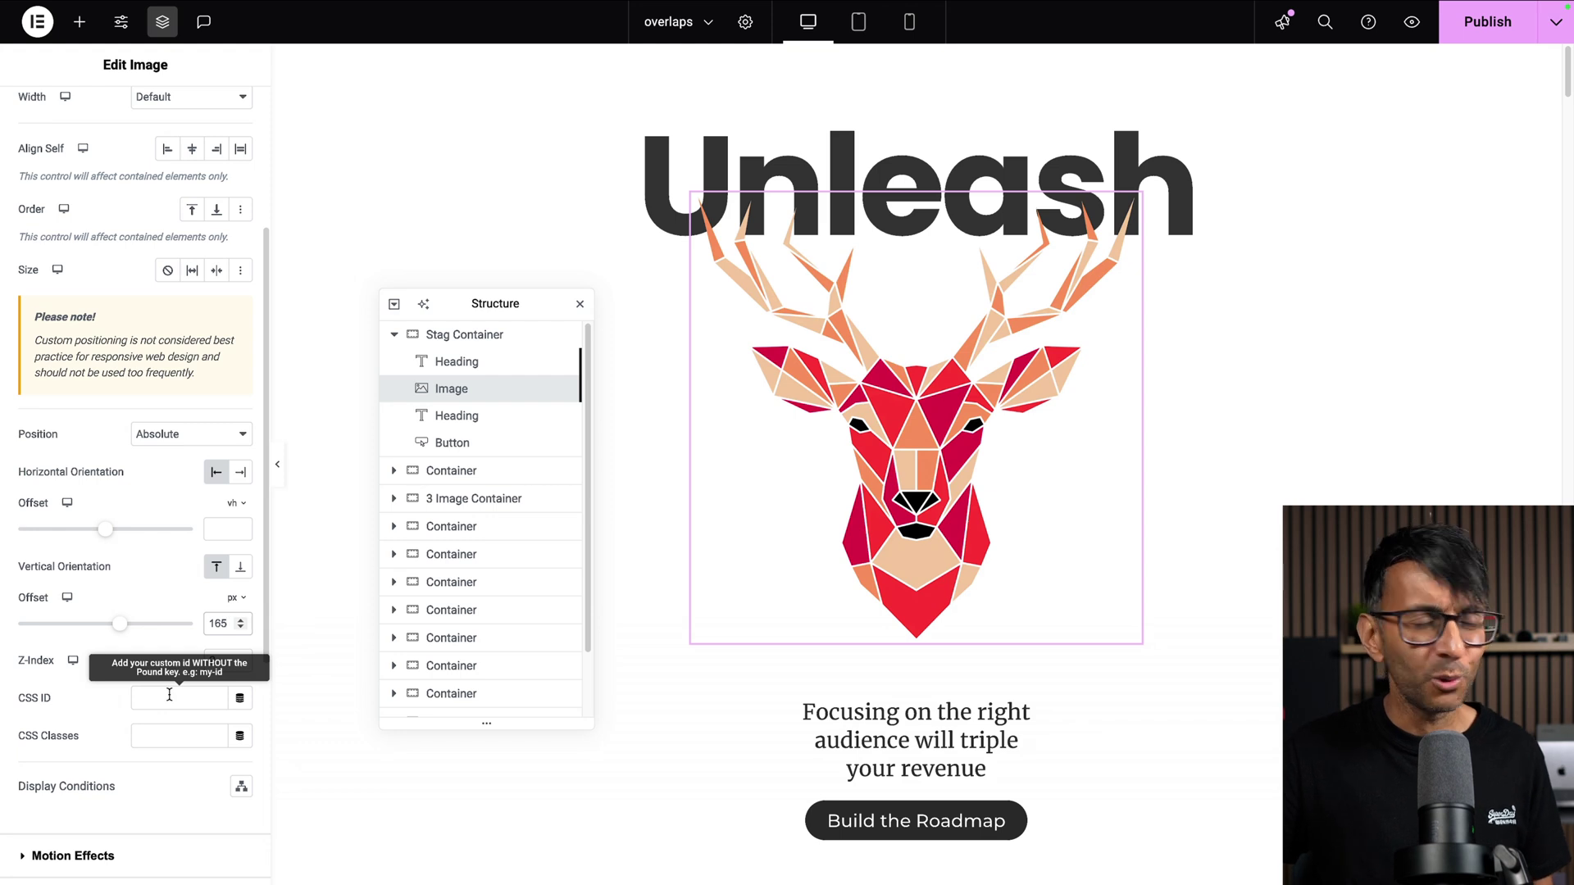
pyautogui.click(968, 545)
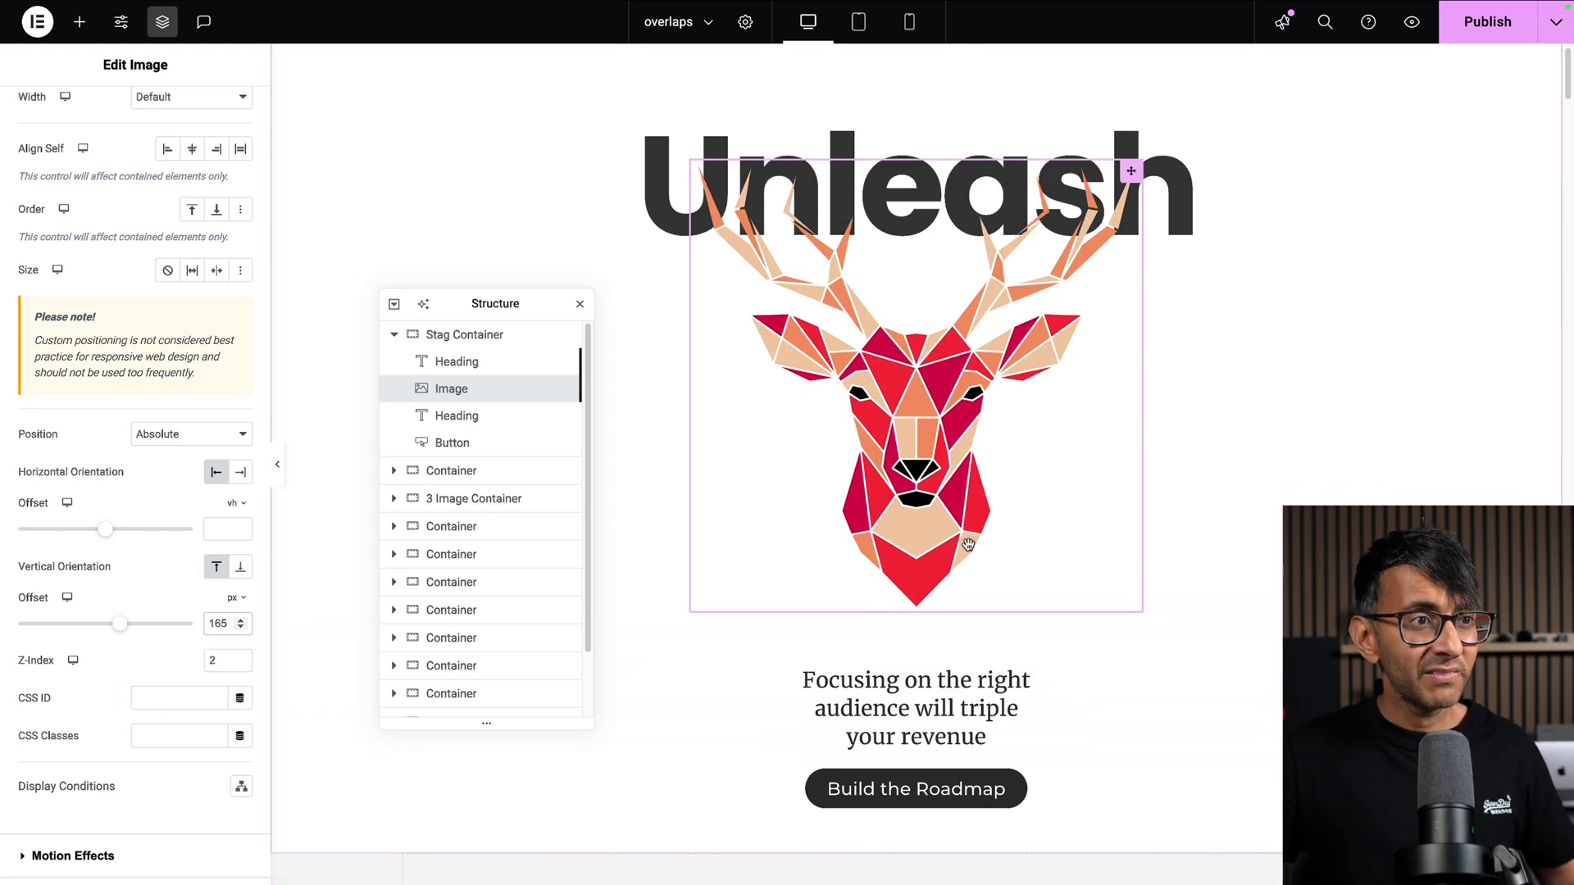
# - Select the tagline subheading and review its text and style settings
pyautogui.click(495, 417)
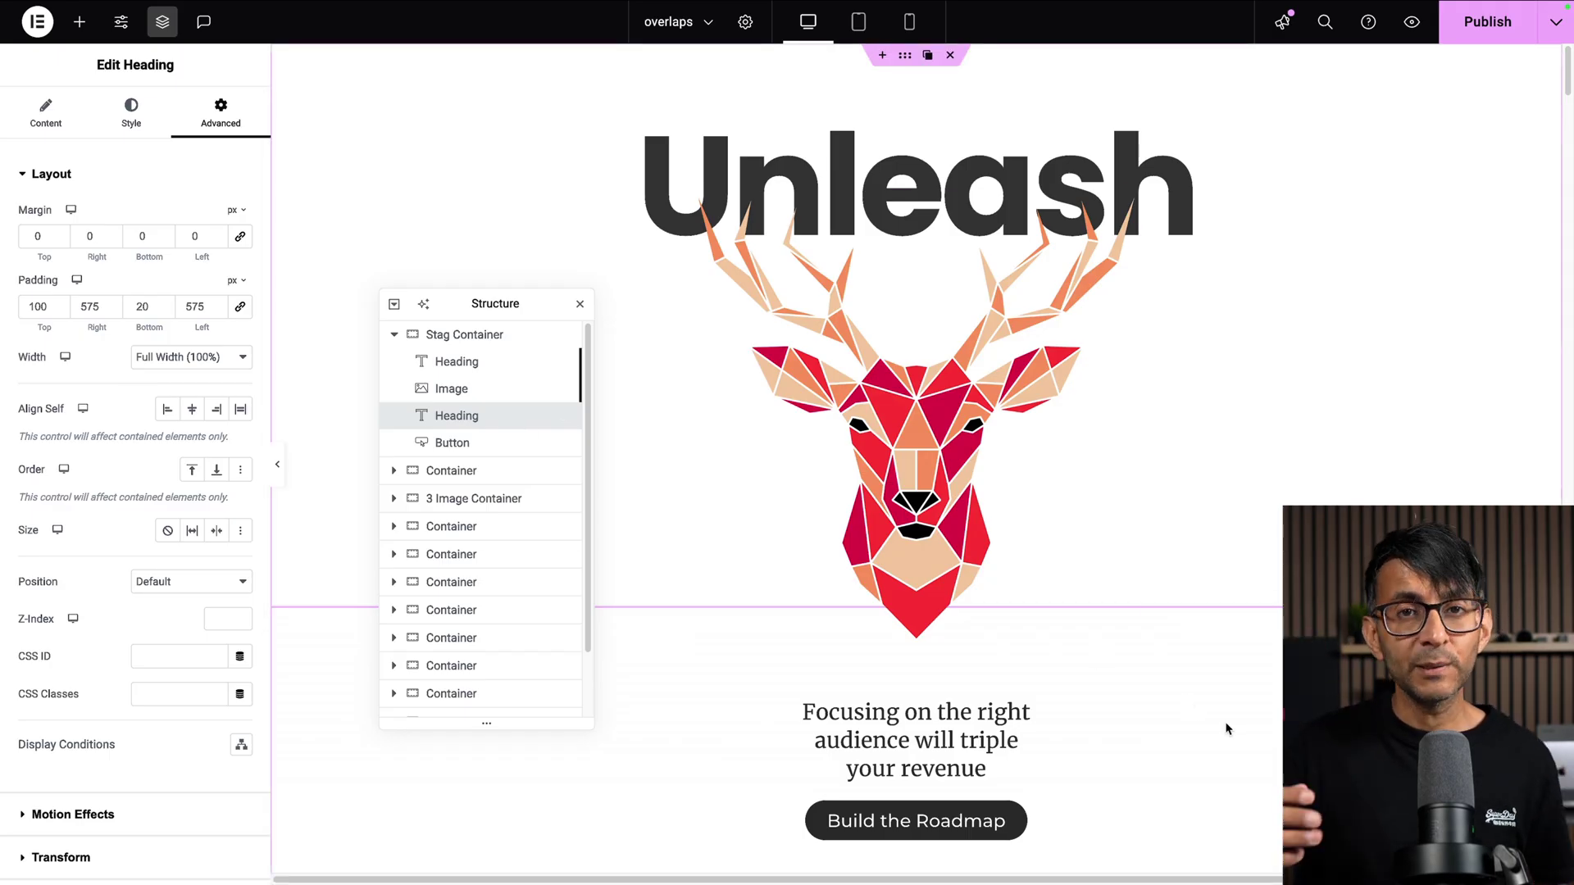
pyautogui.scroll(-10, 1203, 650)
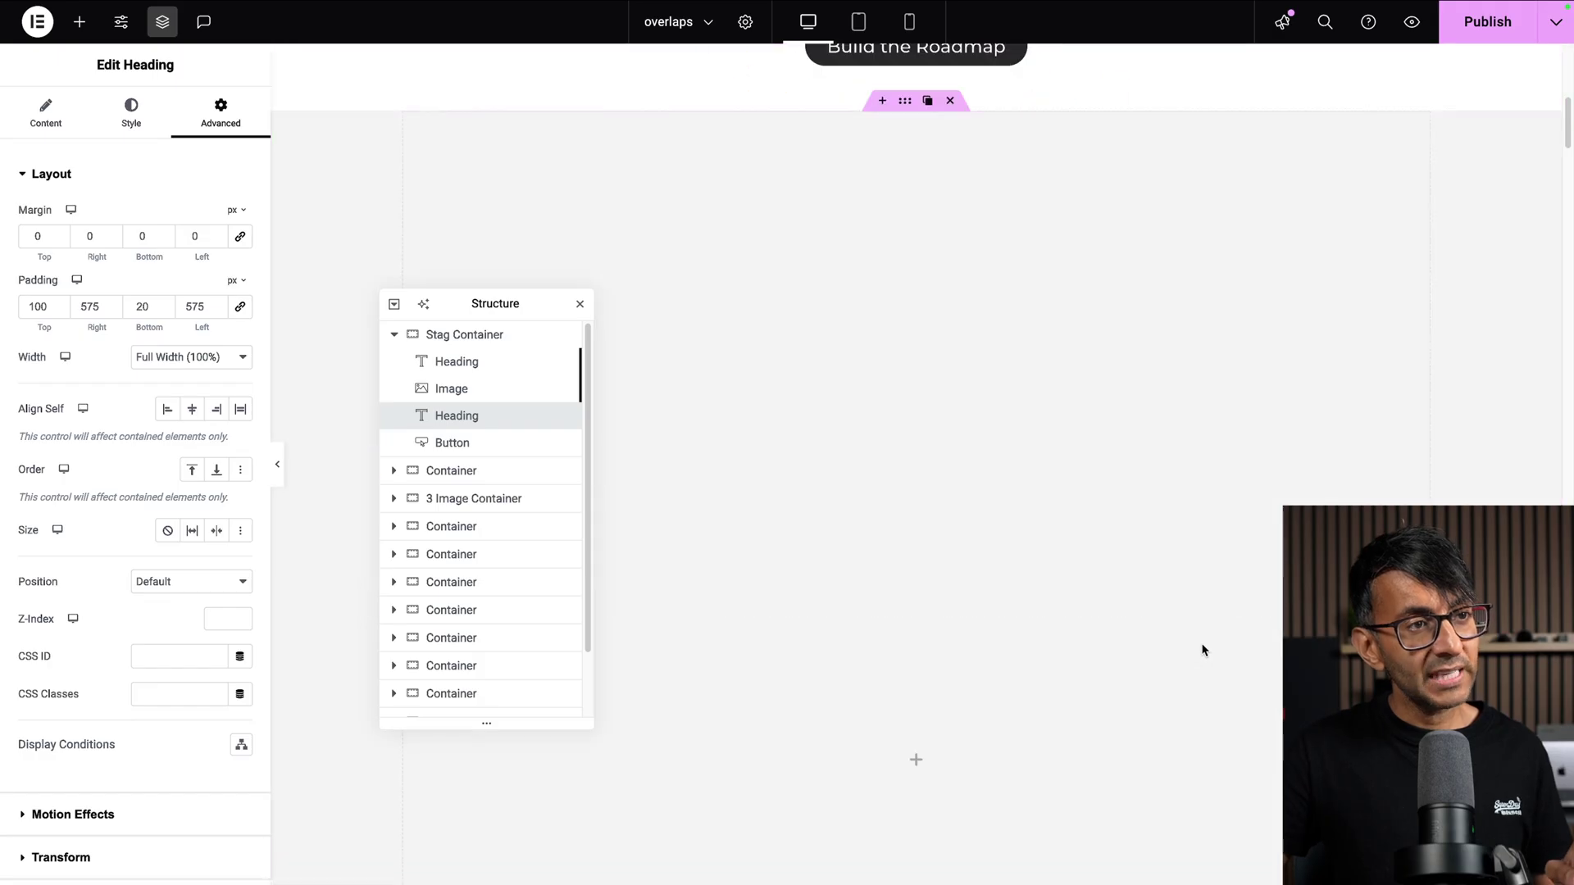
pyautogui.scroll(5, 1203, 650)
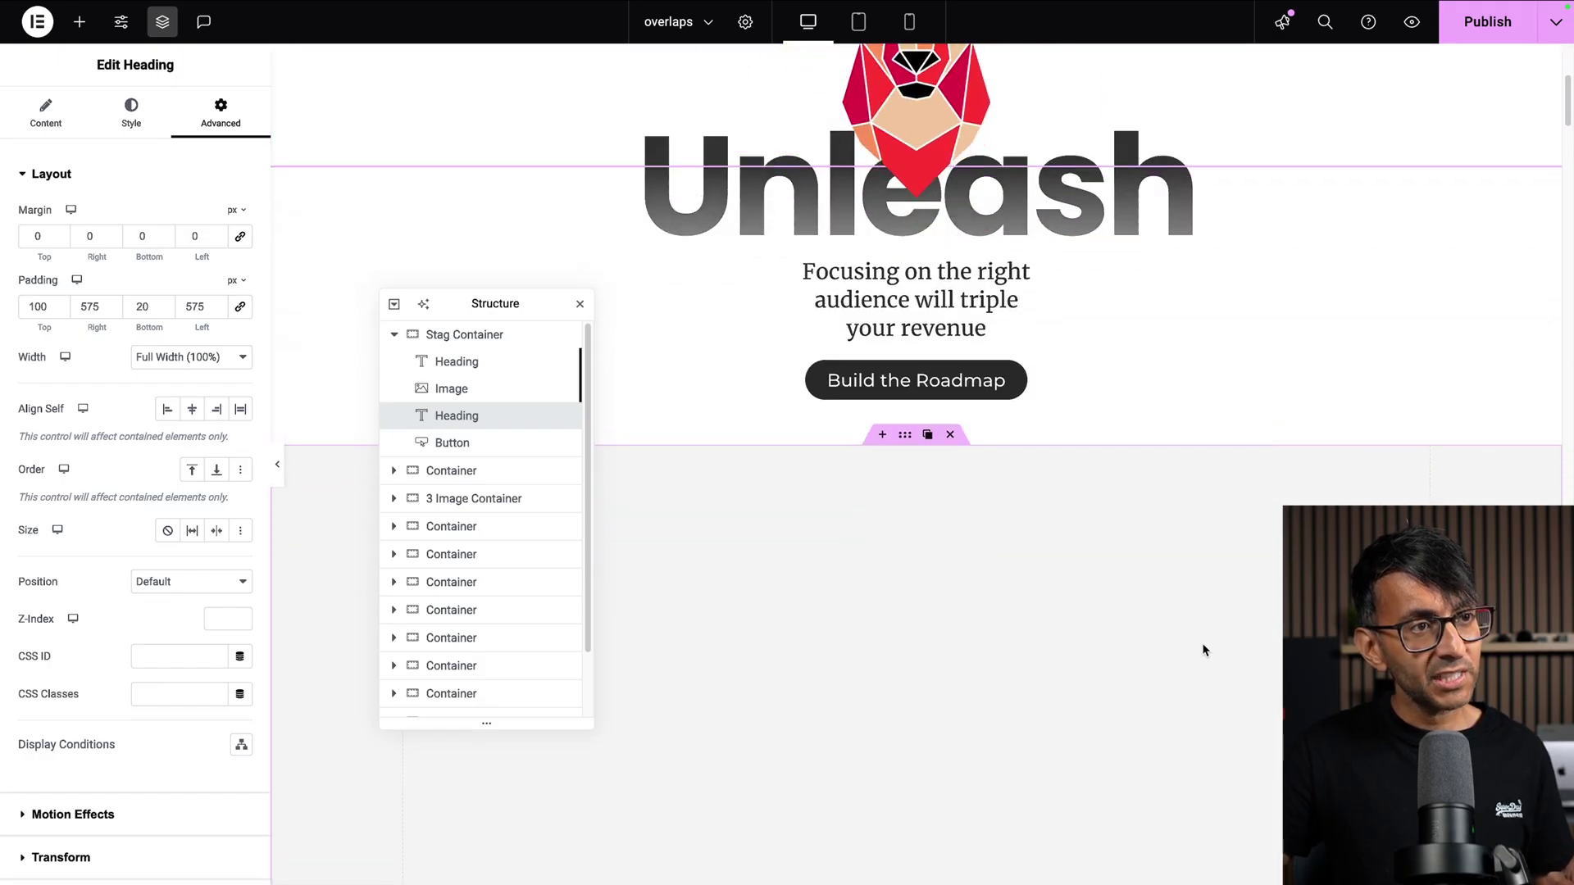
pyautogui.scroll(-1, 1203, 650)
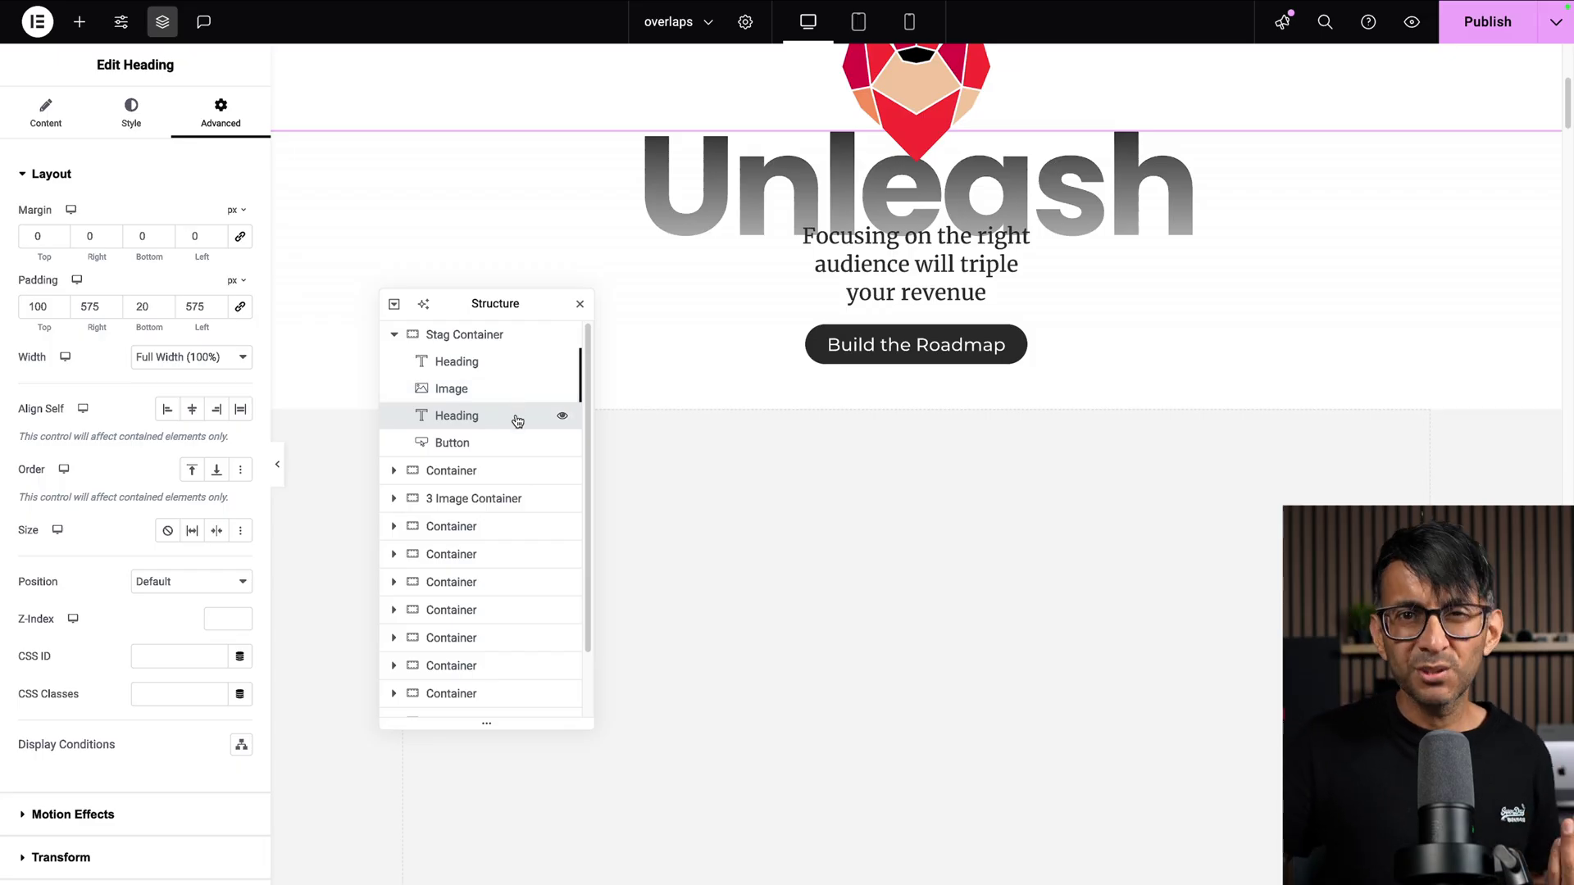
pyautogui.click(46, 112)
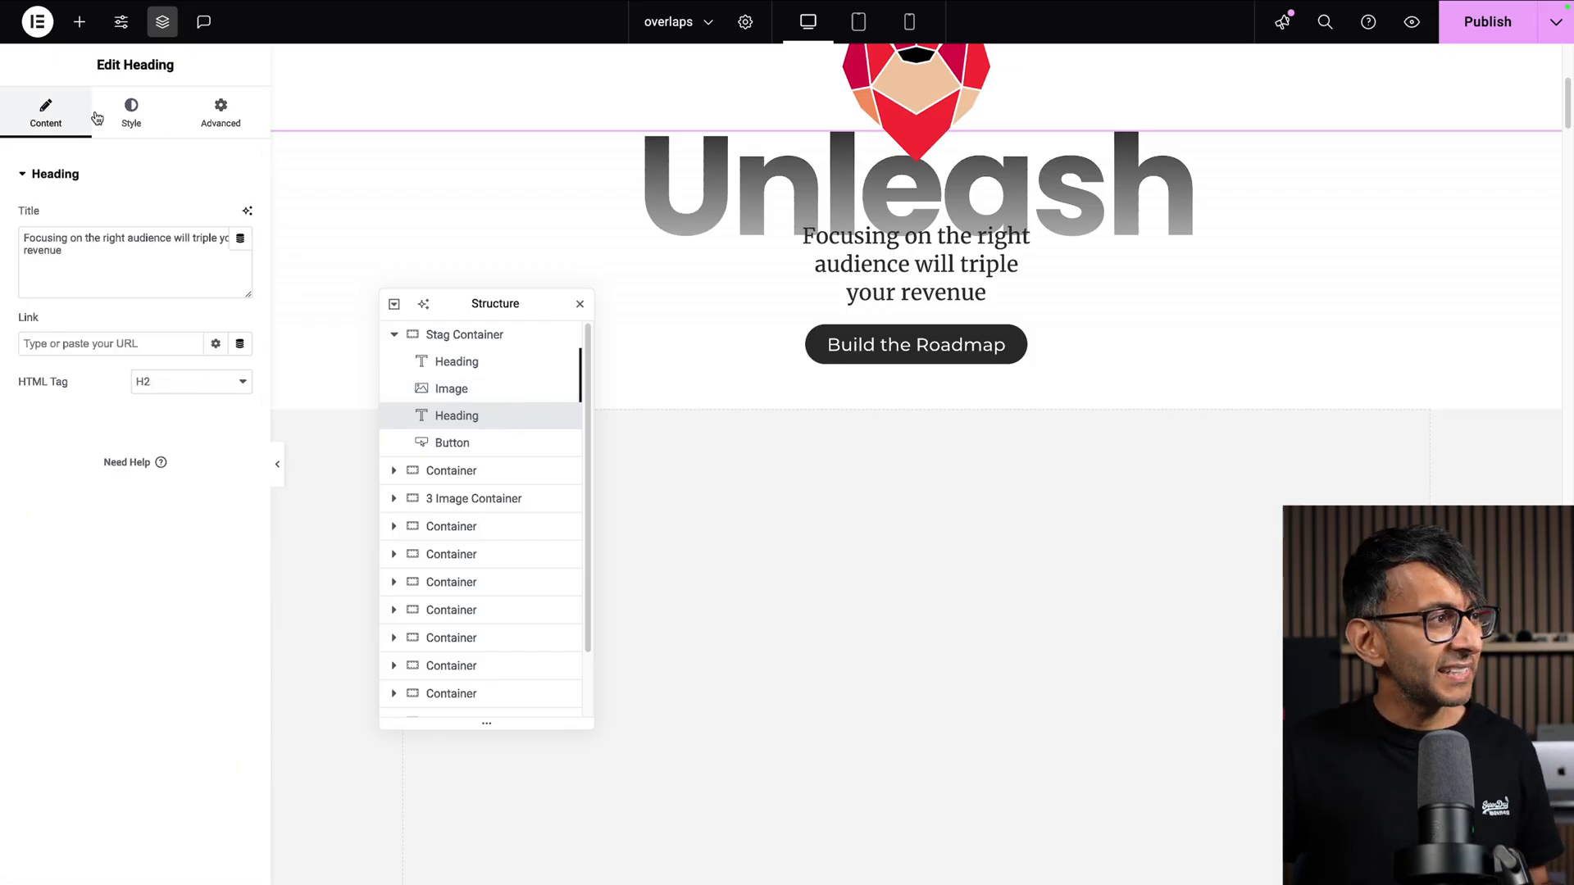
pyautogui.click(146, 118)
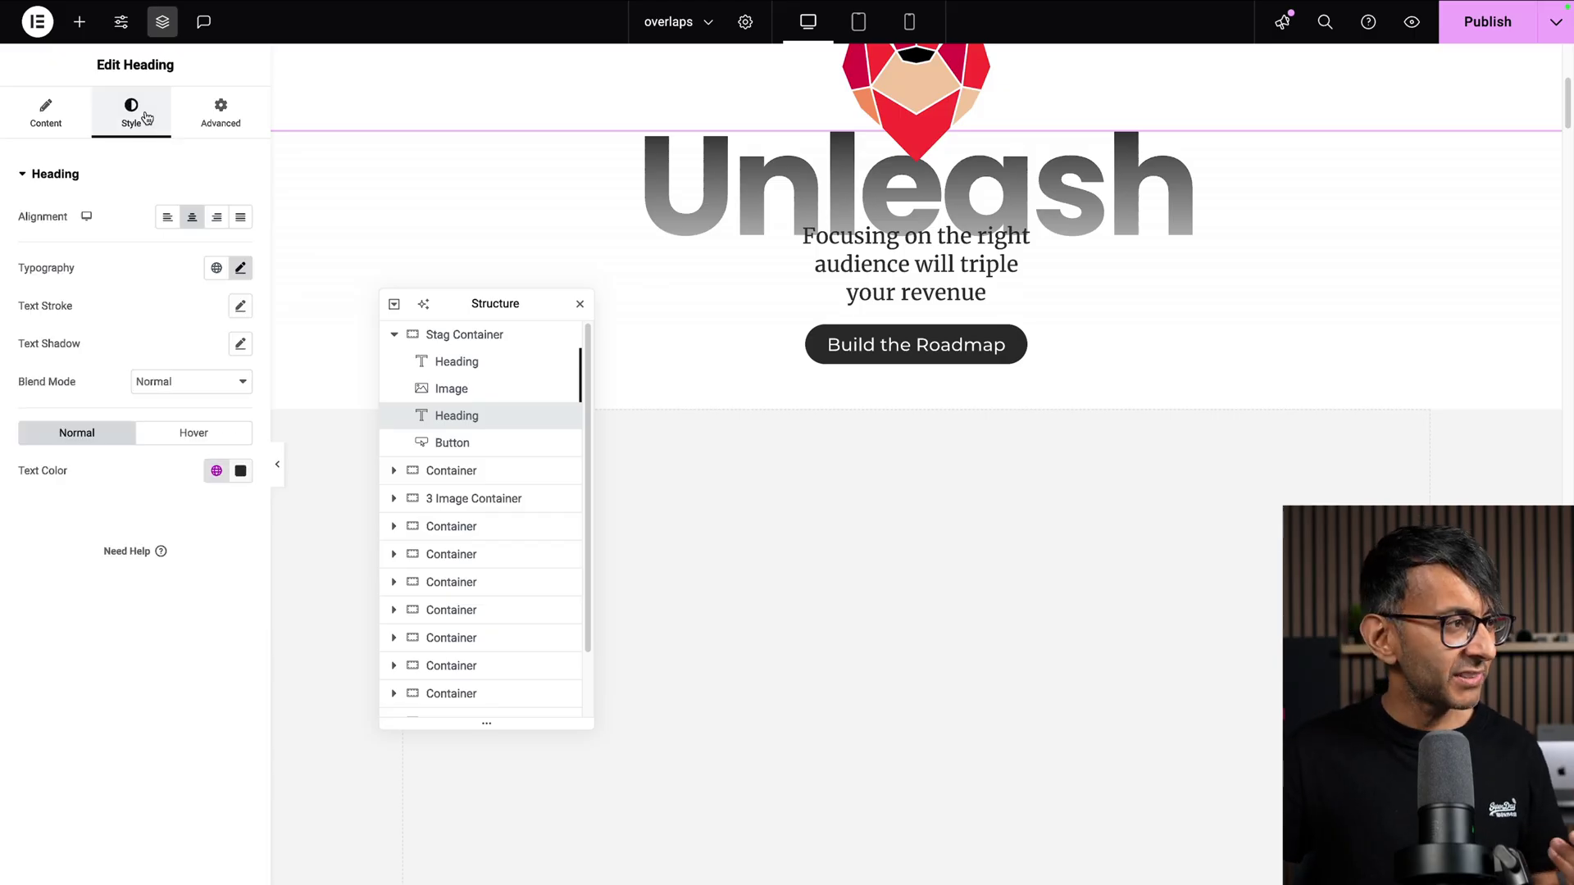
# - Expand the subheading's Advanced layout and background sections
pyautogui.click(211, 131)
pyautogui.scroll(-5, 188, 328)
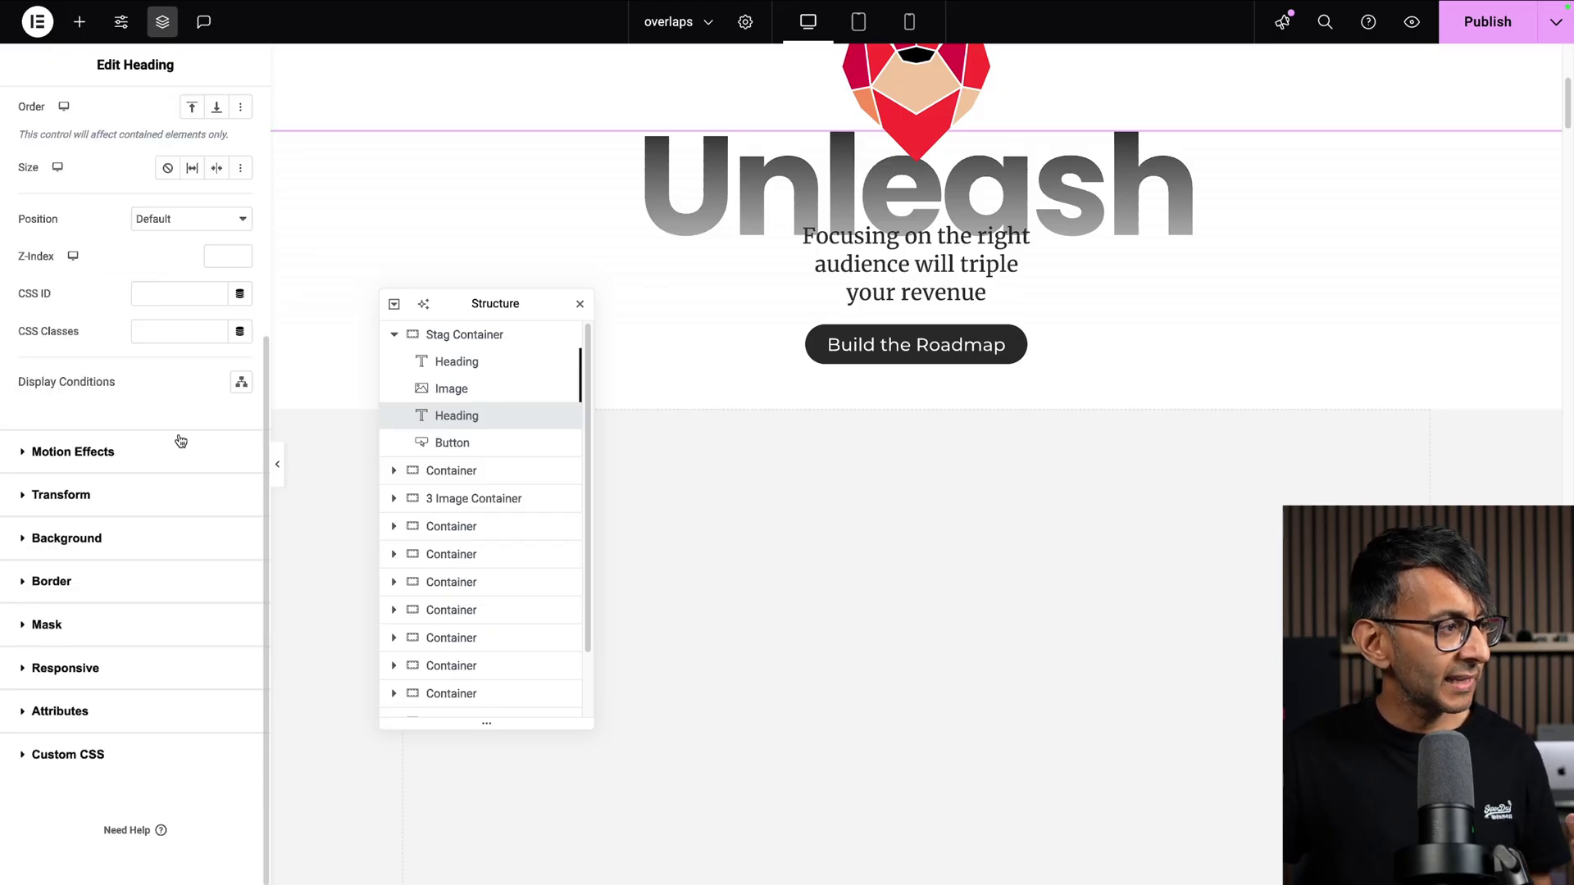
pyautogui.click(171, 548)
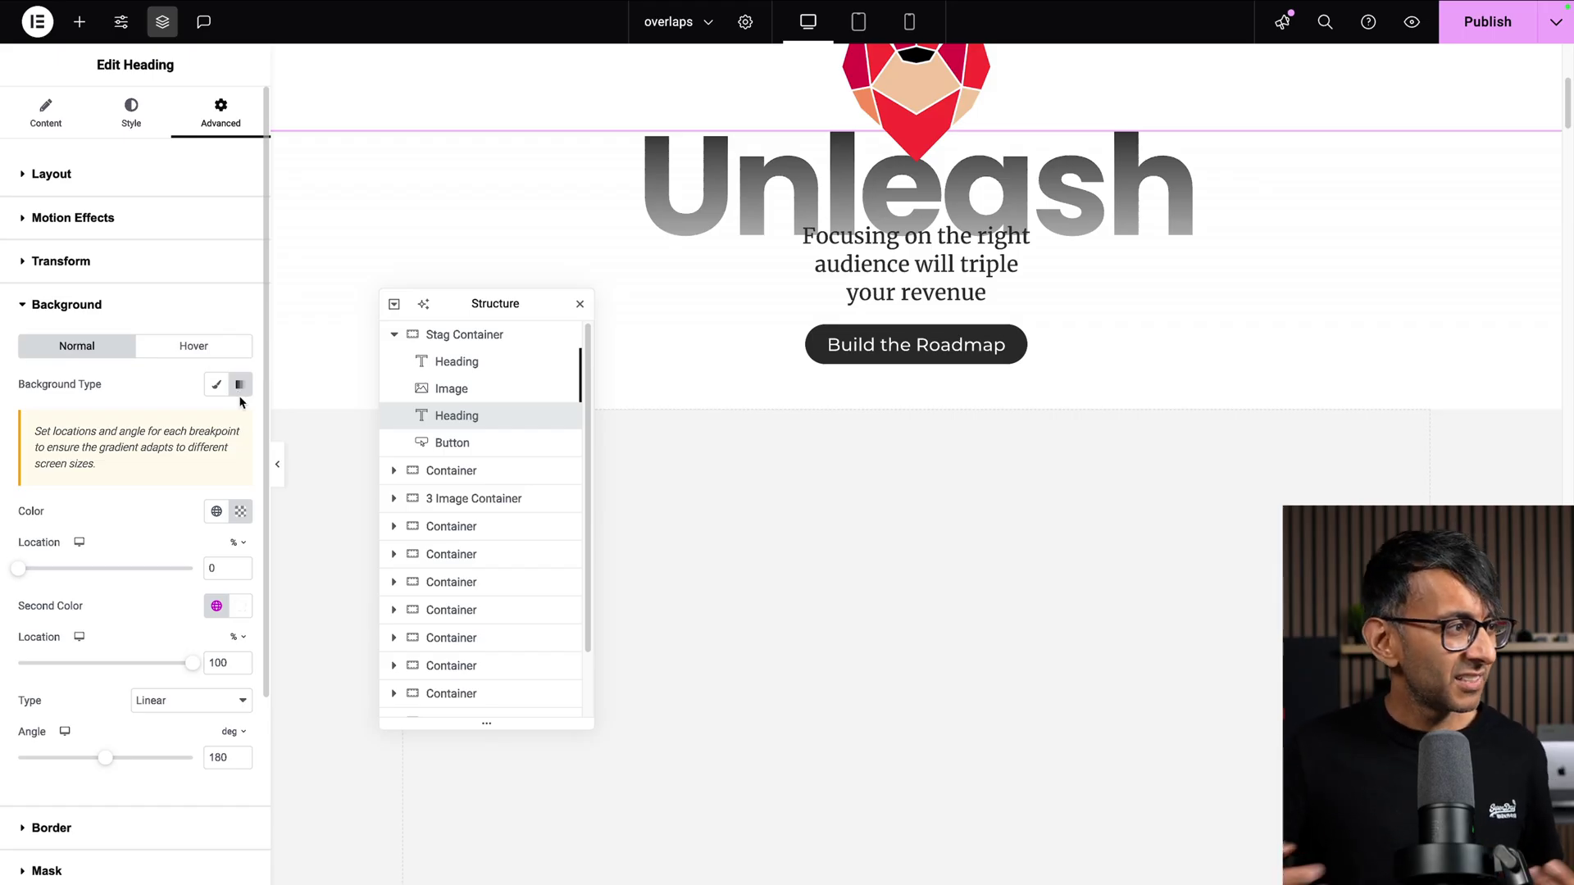
pyautogui.click(132, 191)
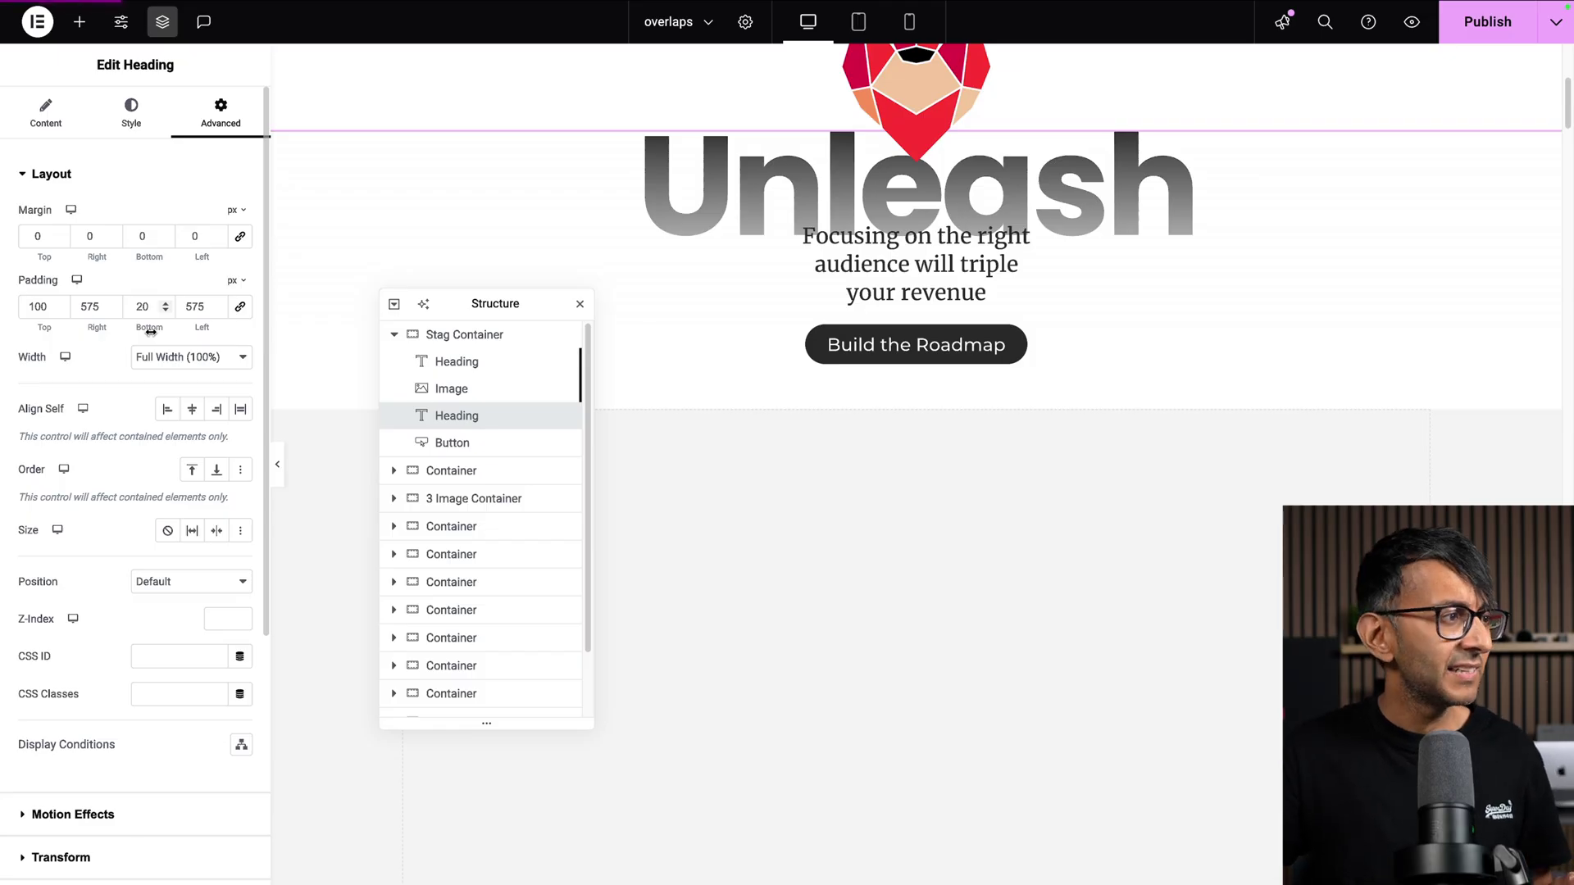
pyautogui.scroll(-3, 133, 670)
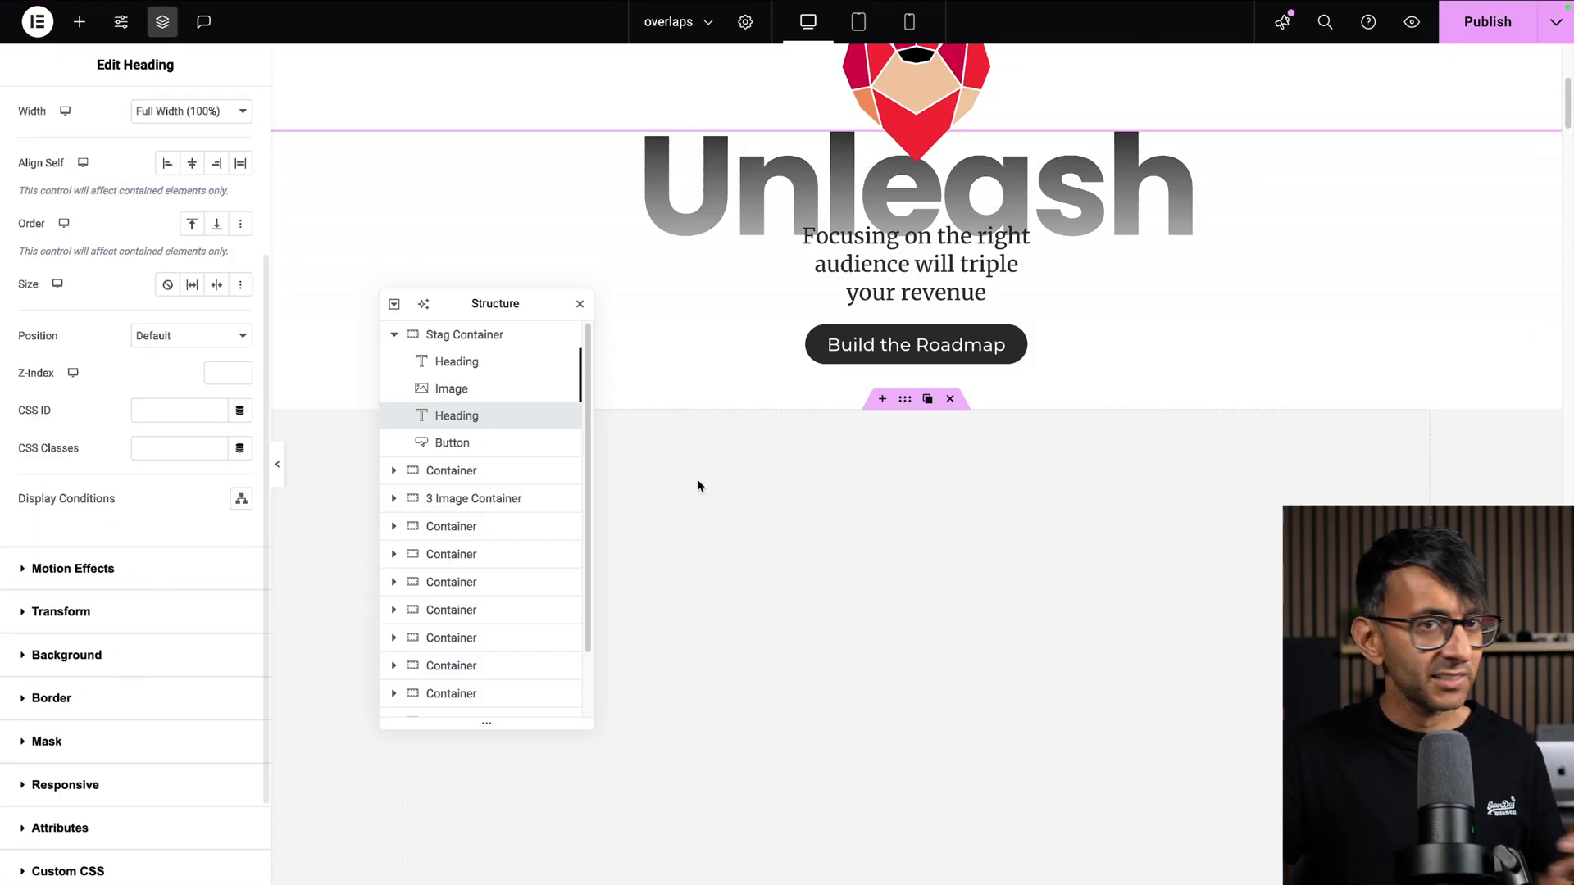
pyautogui.click(163, 655)
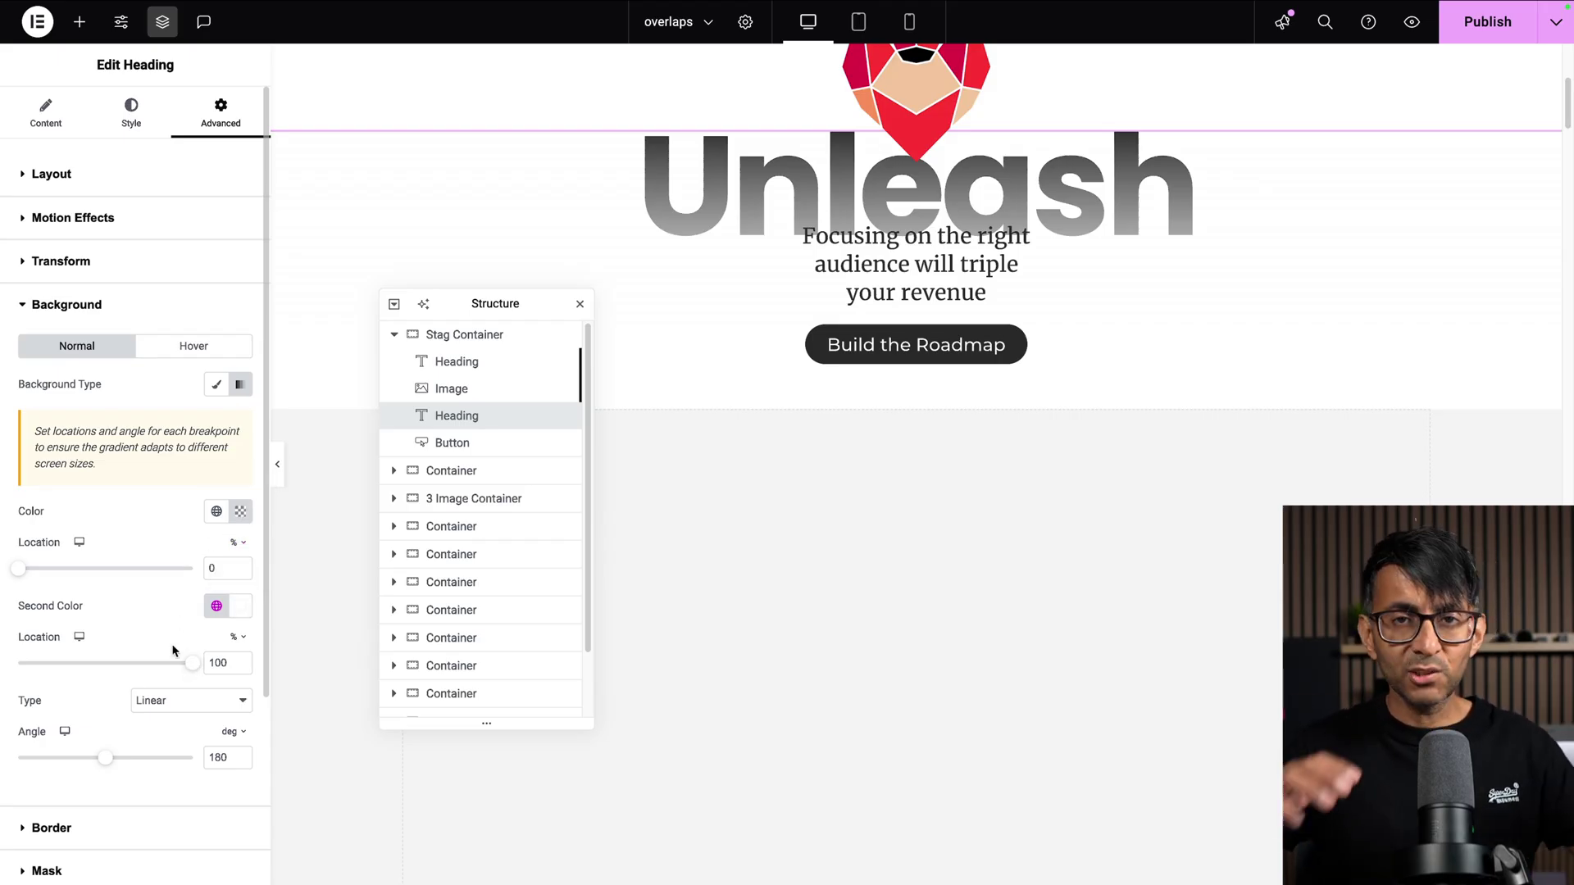
# - Test gradient locations 50/50, then reset them to 0 and 100
pyautogui.click(213, 569)
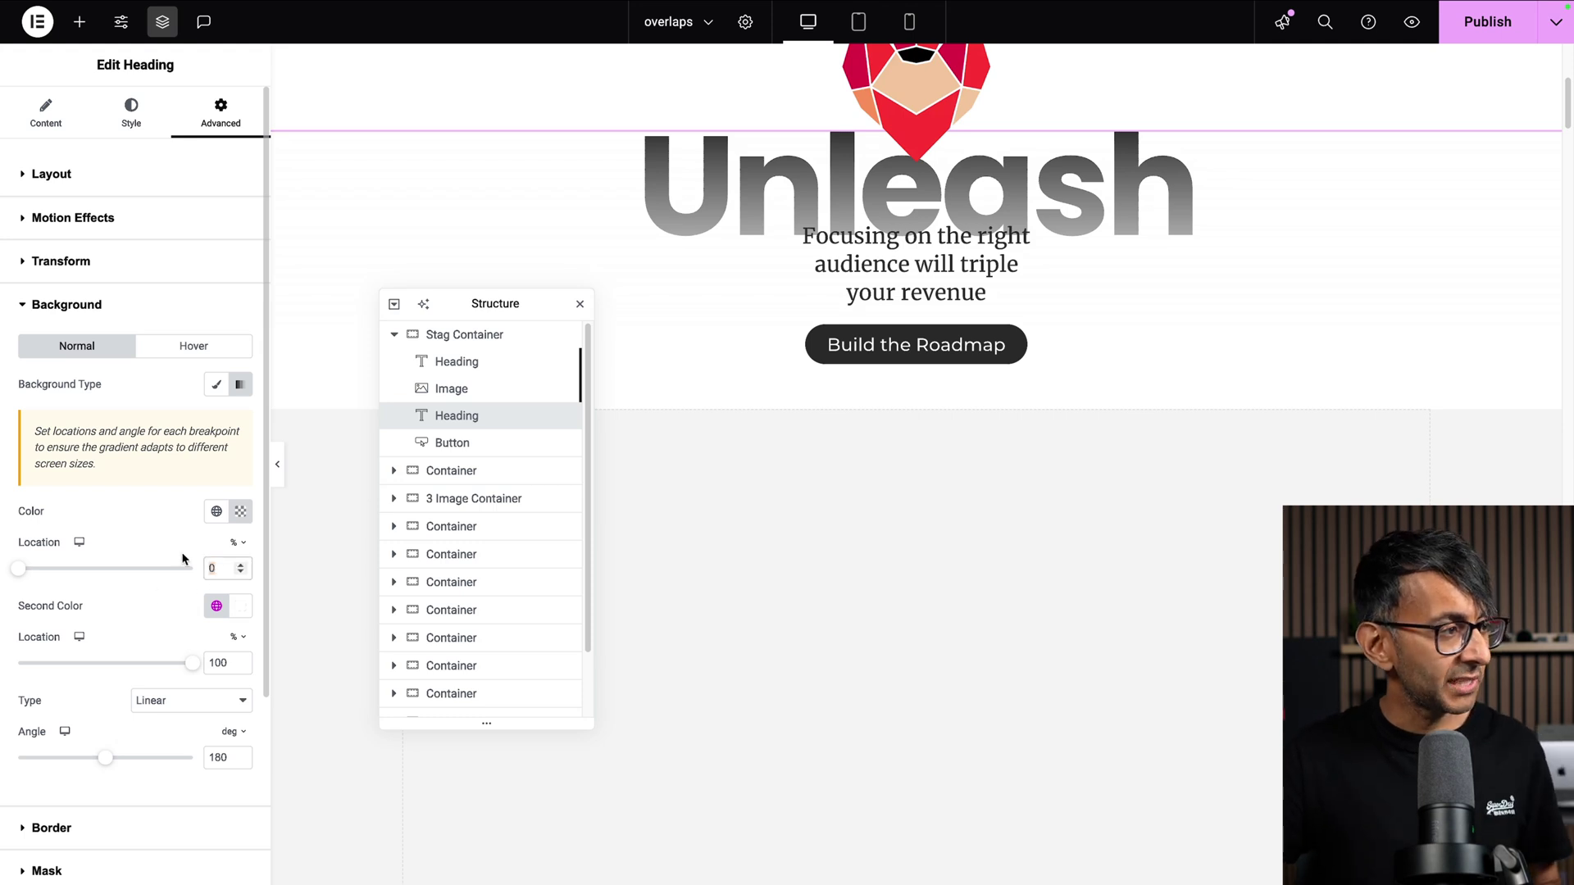
pyautogui.write('50')
pyautogui.doubleClick(229, 668)
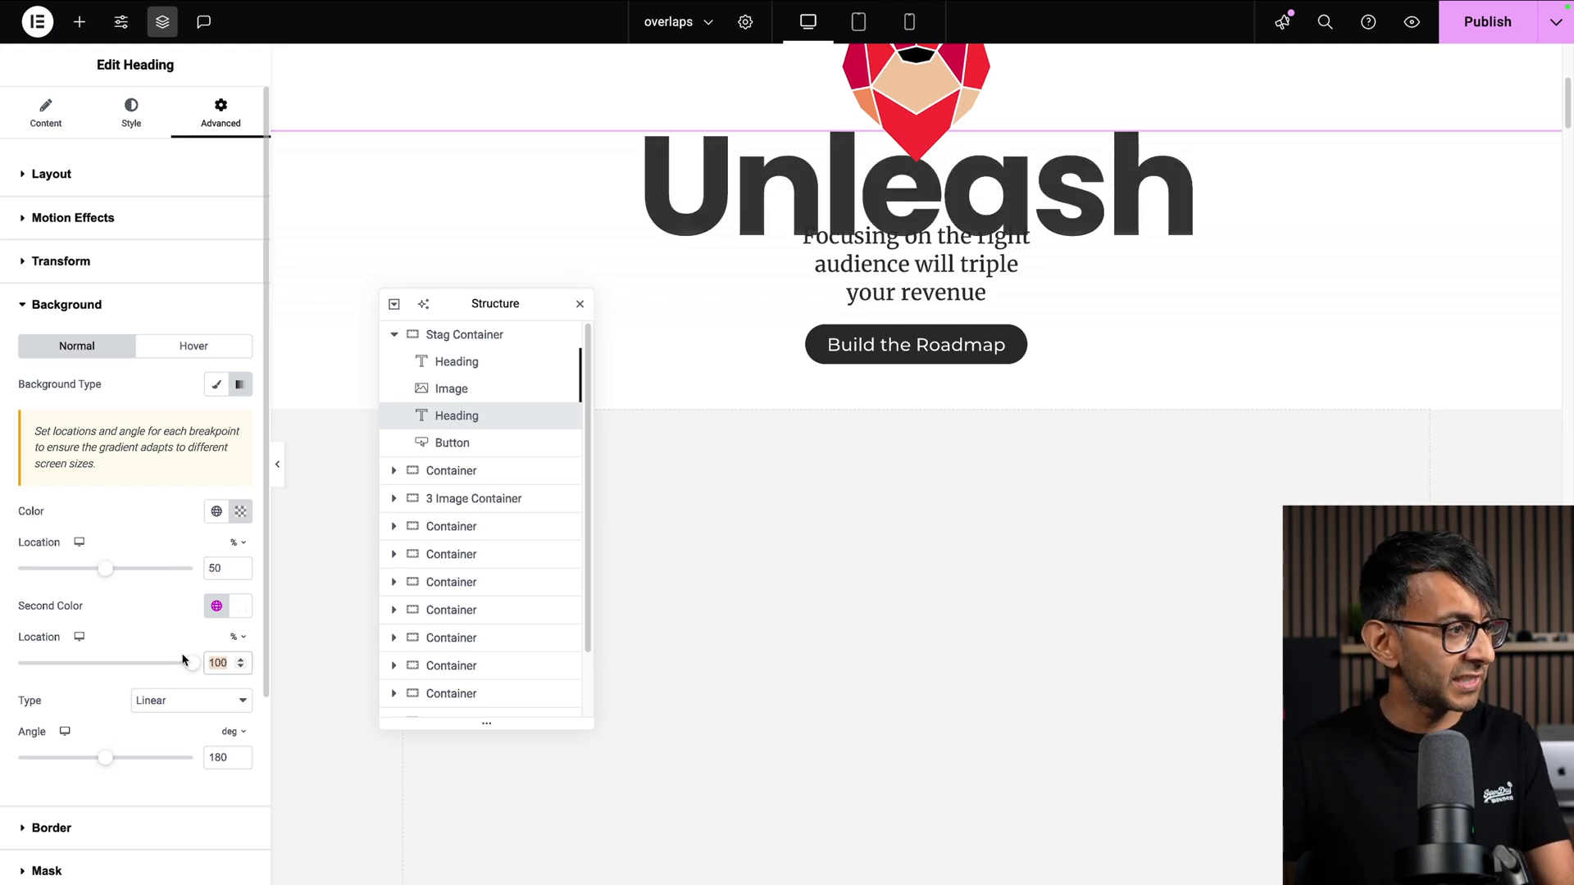
pyautogui.write('50')
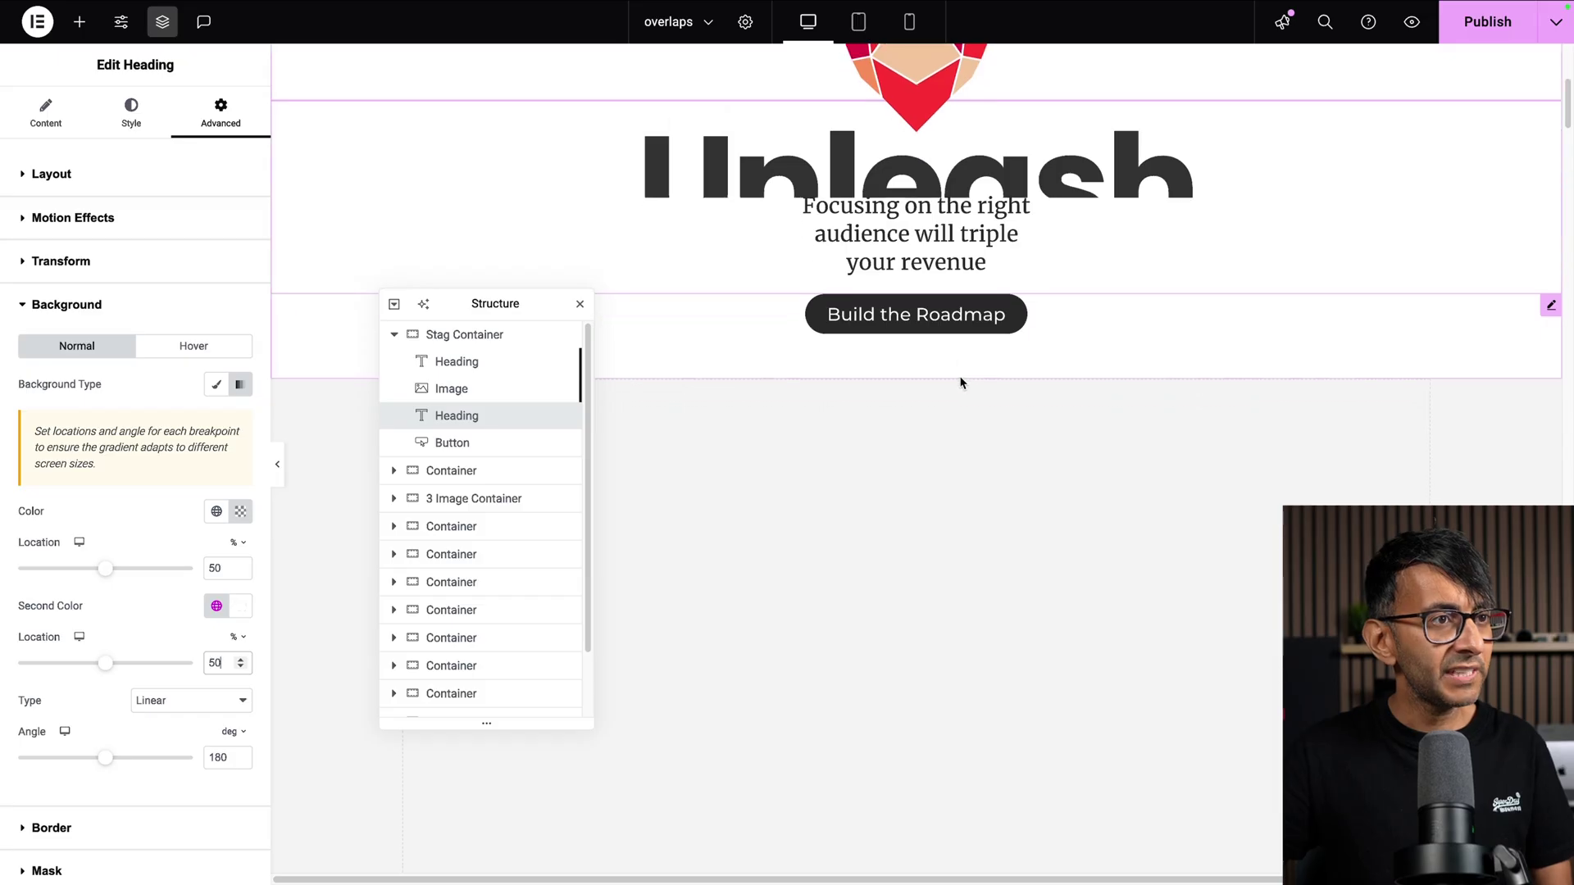
pyautogui.doubleClick(207, 567)
pyautogui.write('0')
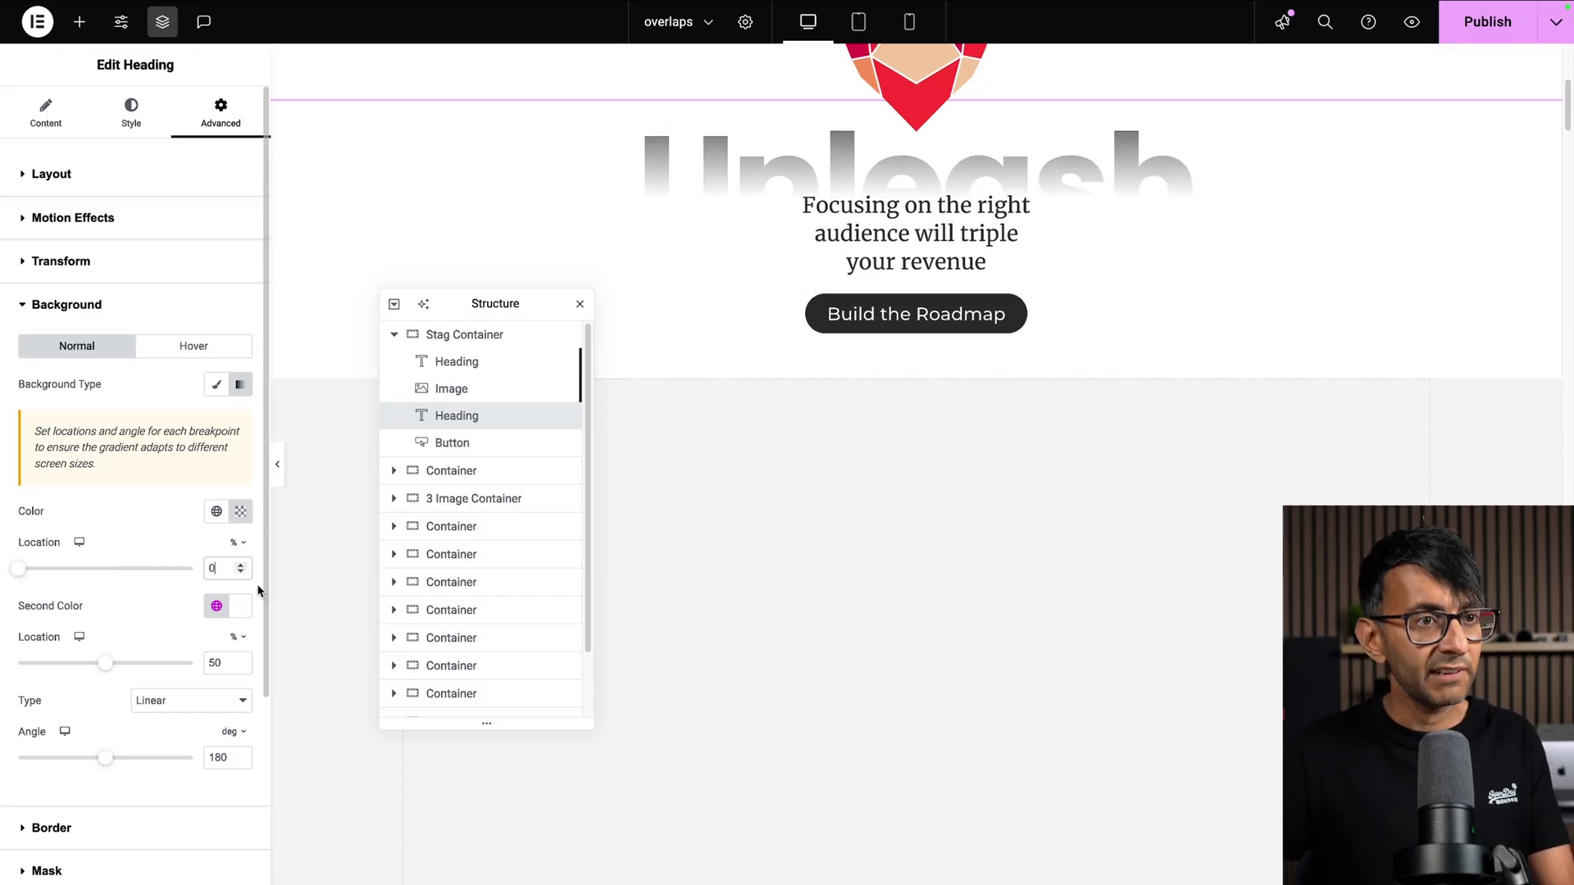
pyautogui.doubleClick(215, 662)
pyautogui.write('100')
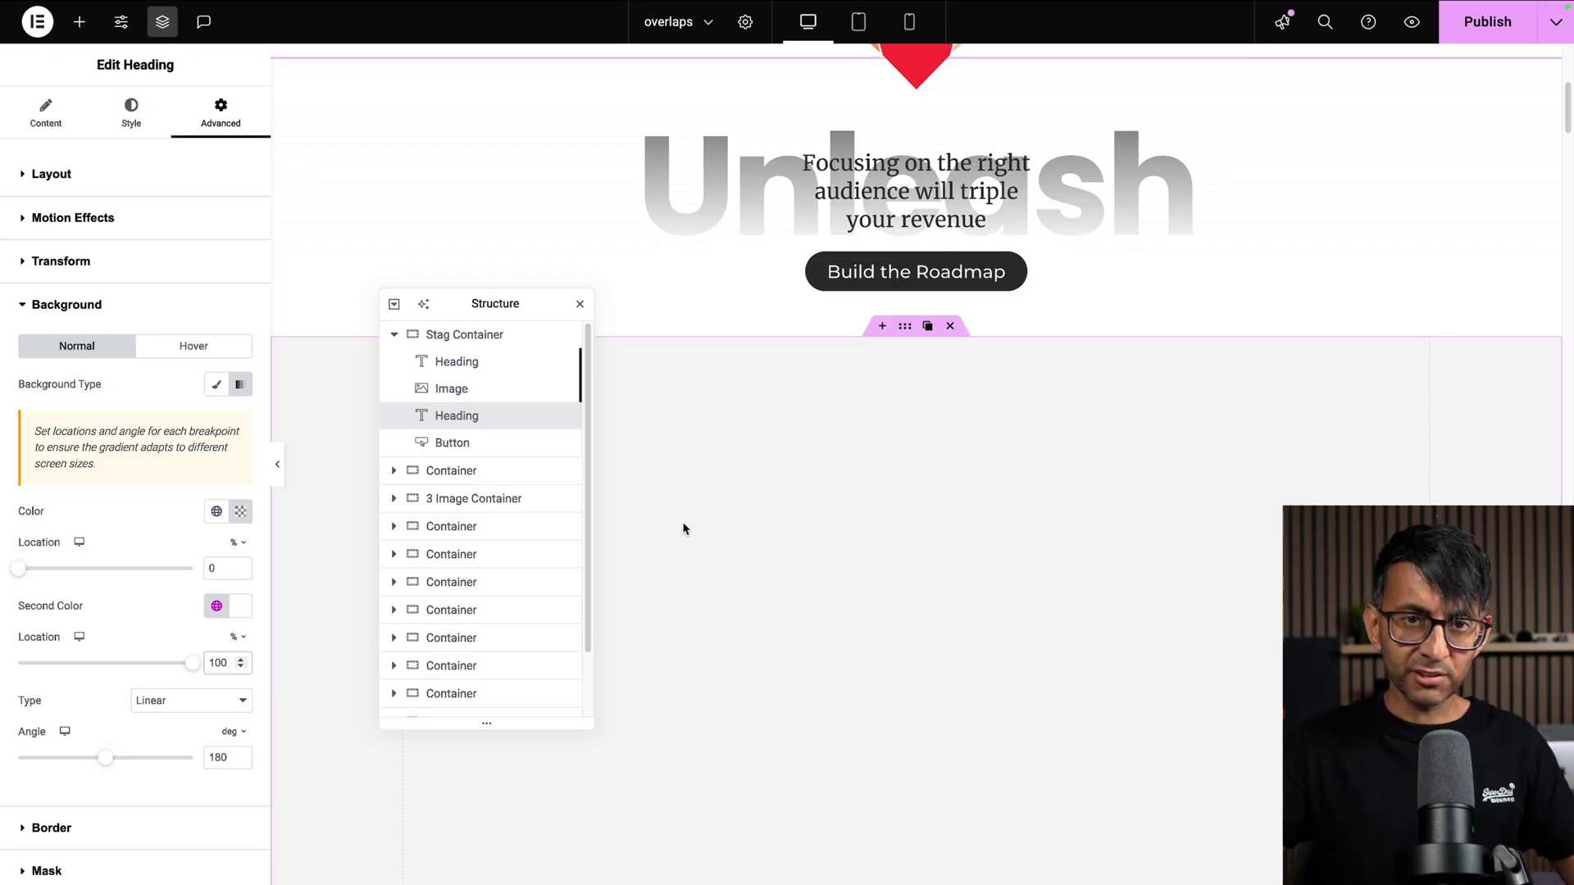
# - Set the gradient angle to 180° and select the Build the Roadmap button
pyautogui.scroll(-3, 143, 681)
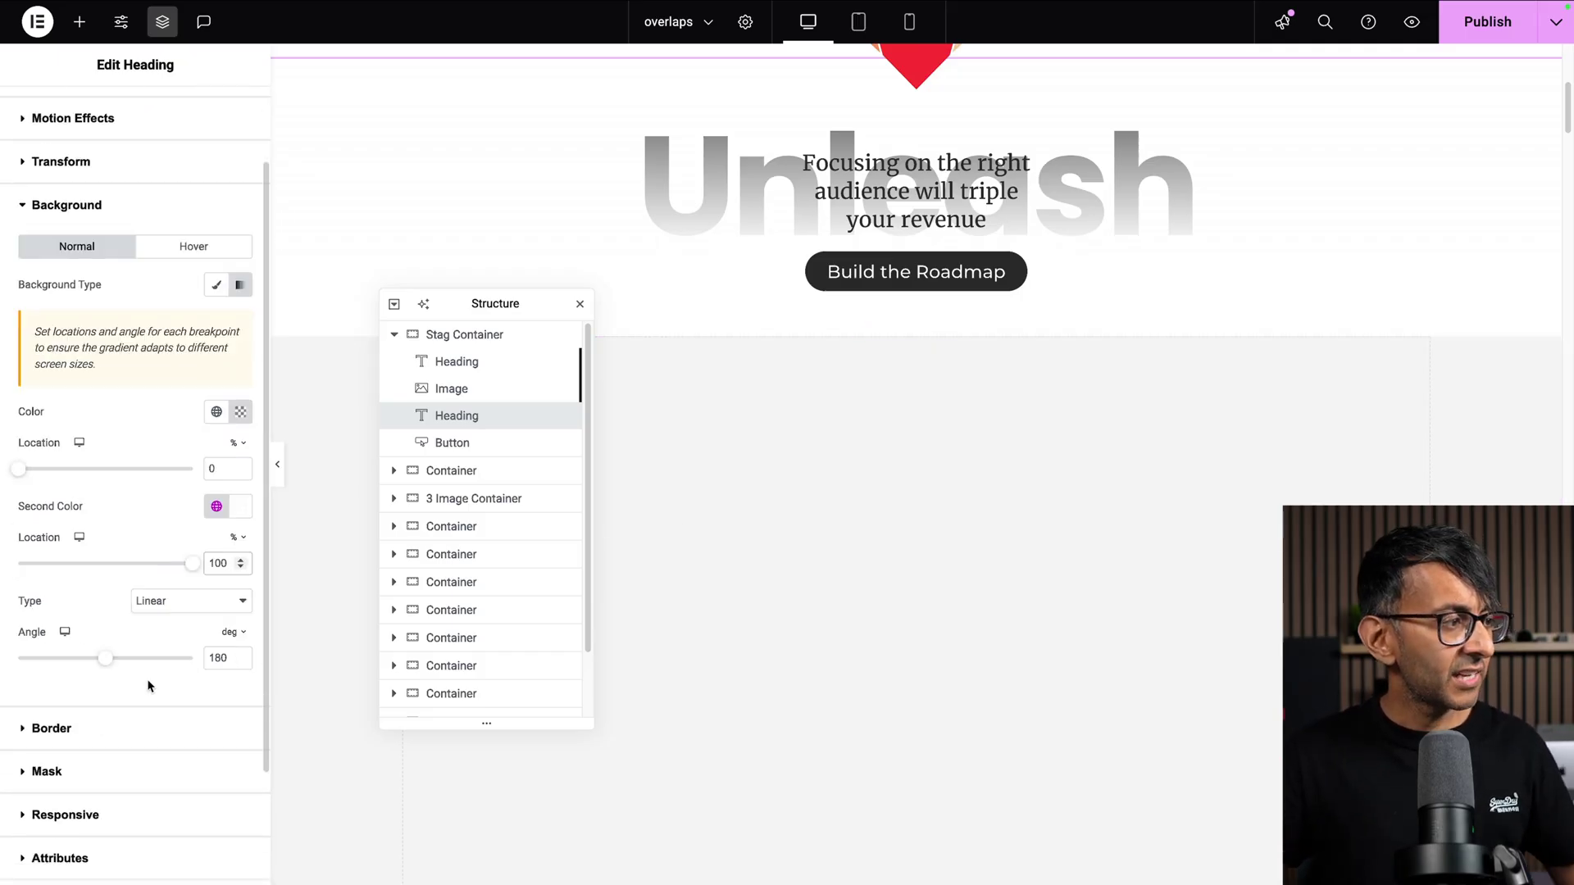
pyautogui.moveTo(105, 659)
pyautogui.mouseDown()
pyautogui.moveTo(138, 657)
pyautogui.moveTo(76, 654)
pyautogui.mouseUp()
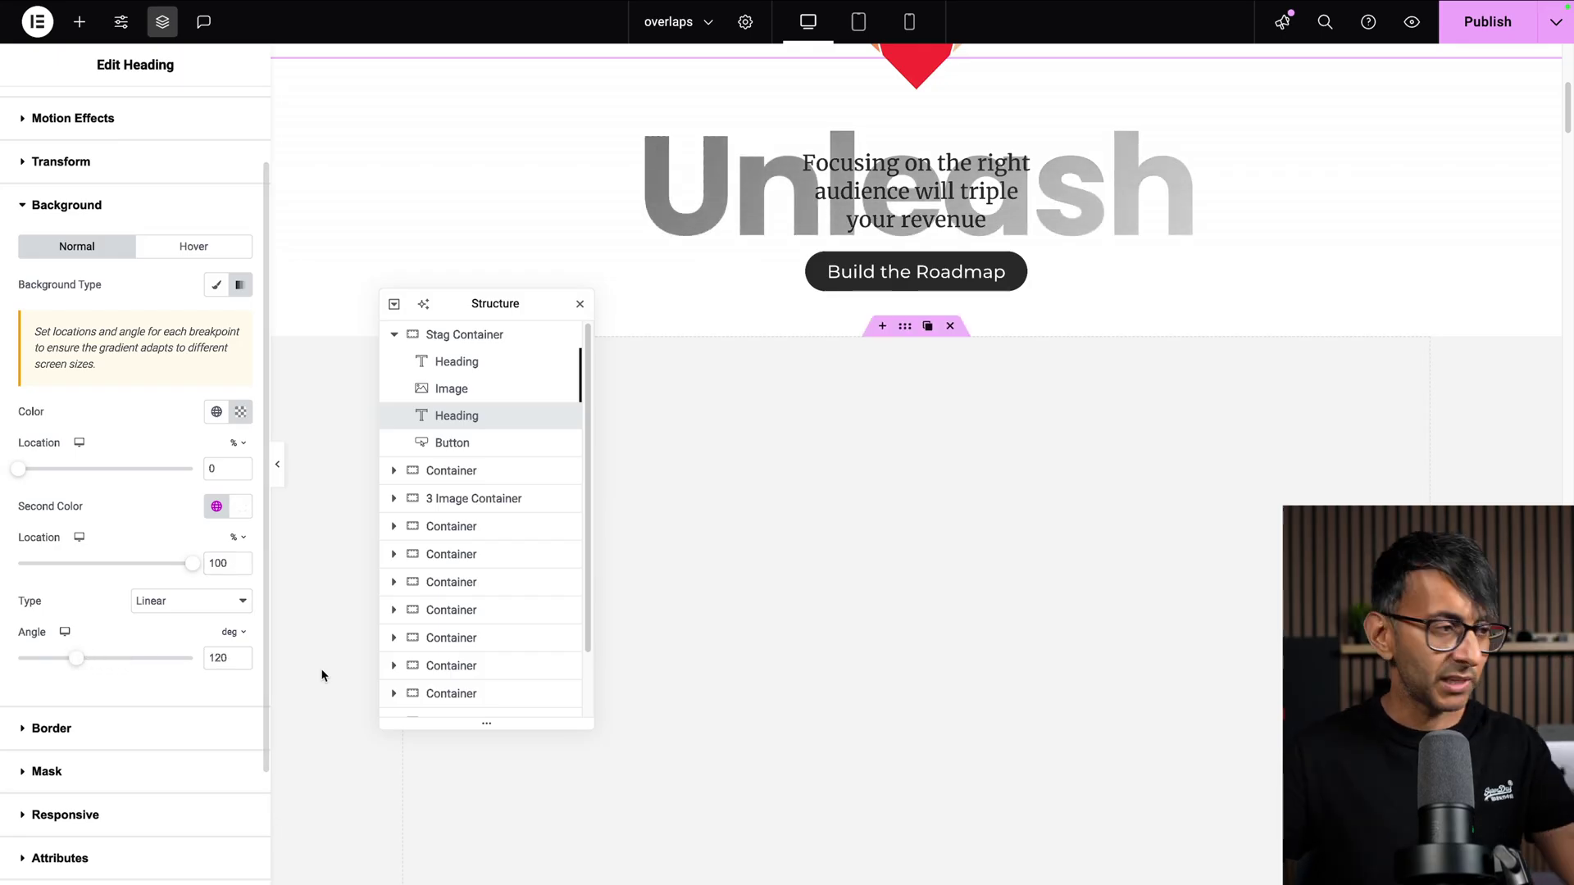
pyautogui.doubleClick(218, 657)
pyautogui.write('180')
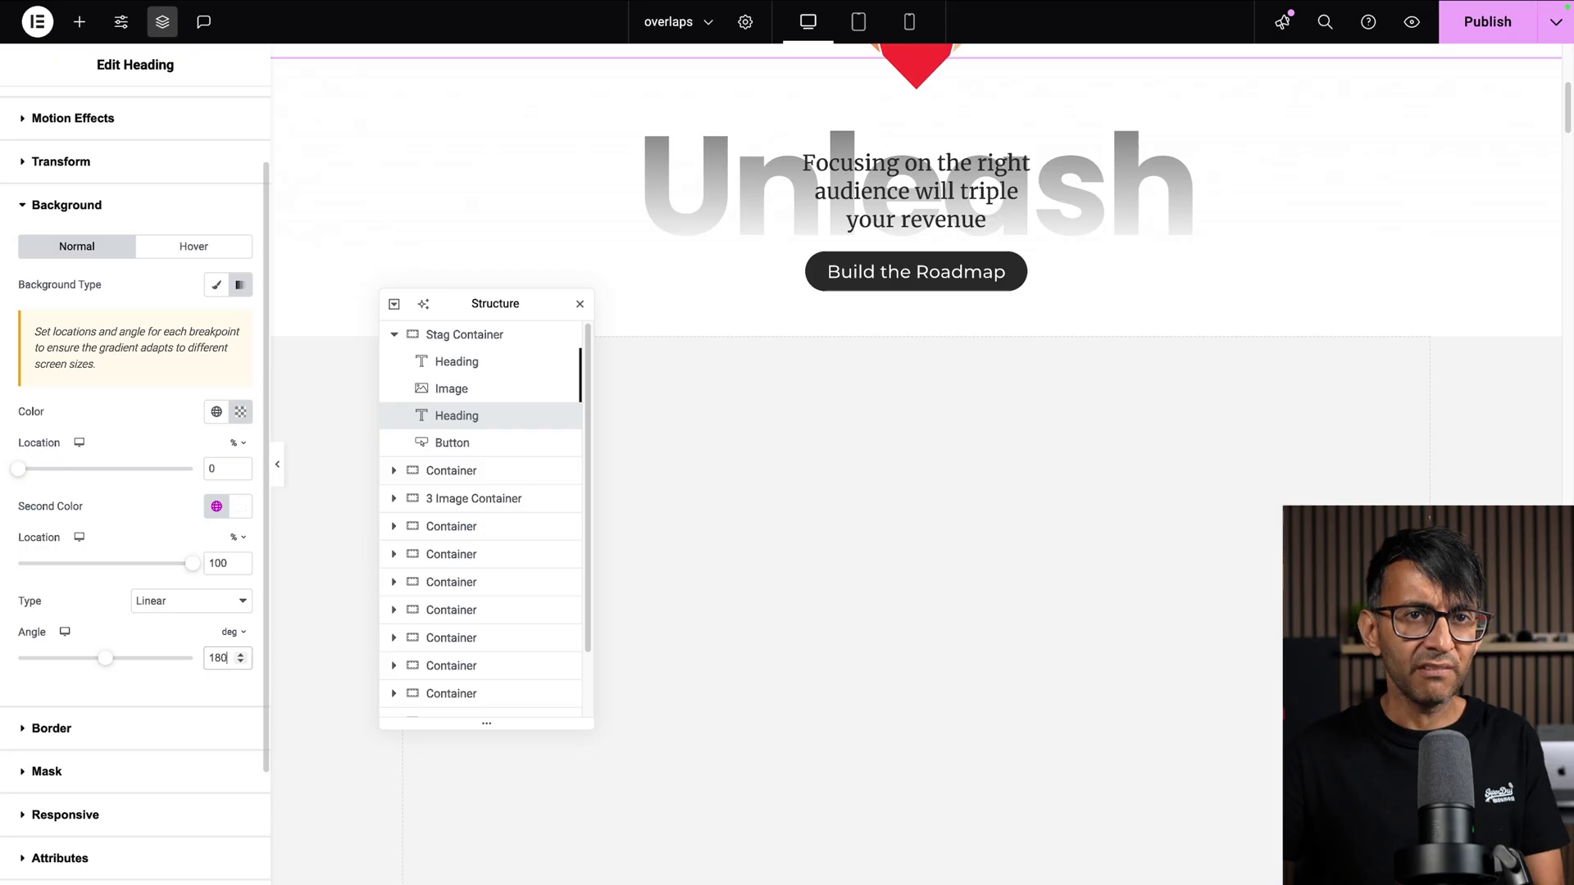
pyautogui.click(979, 361)
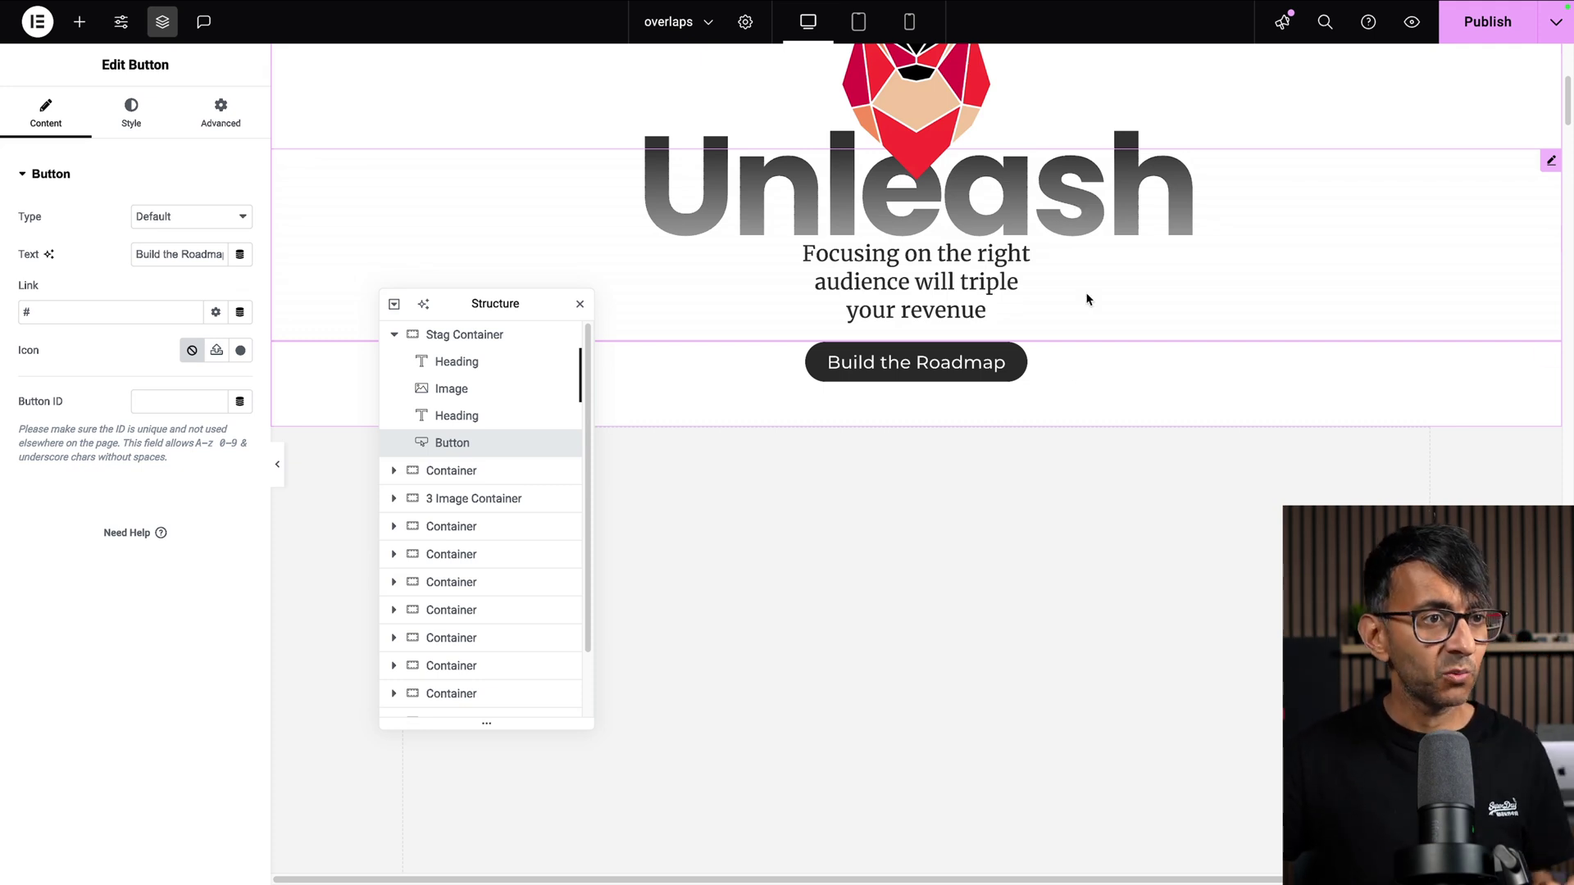
# - Look through the button's Style and Advanced layout settings
pyautogui.click(125, 121)
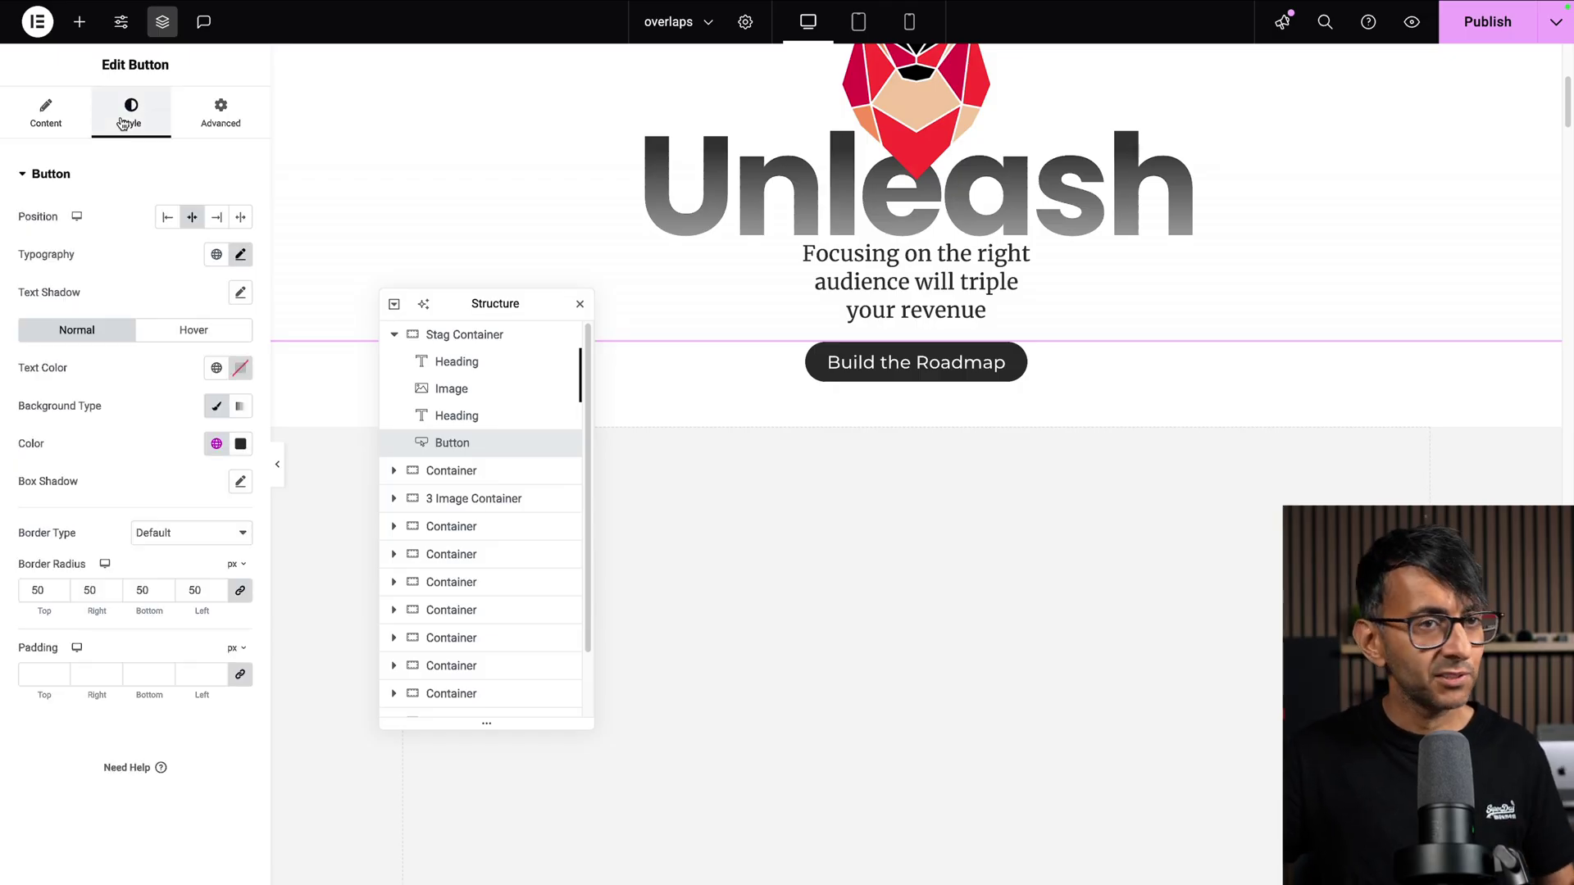
pyautogui.click(219, 119)
pyautogui.scroll(-3, 156, 643)
pyautogui.click(148, 668)
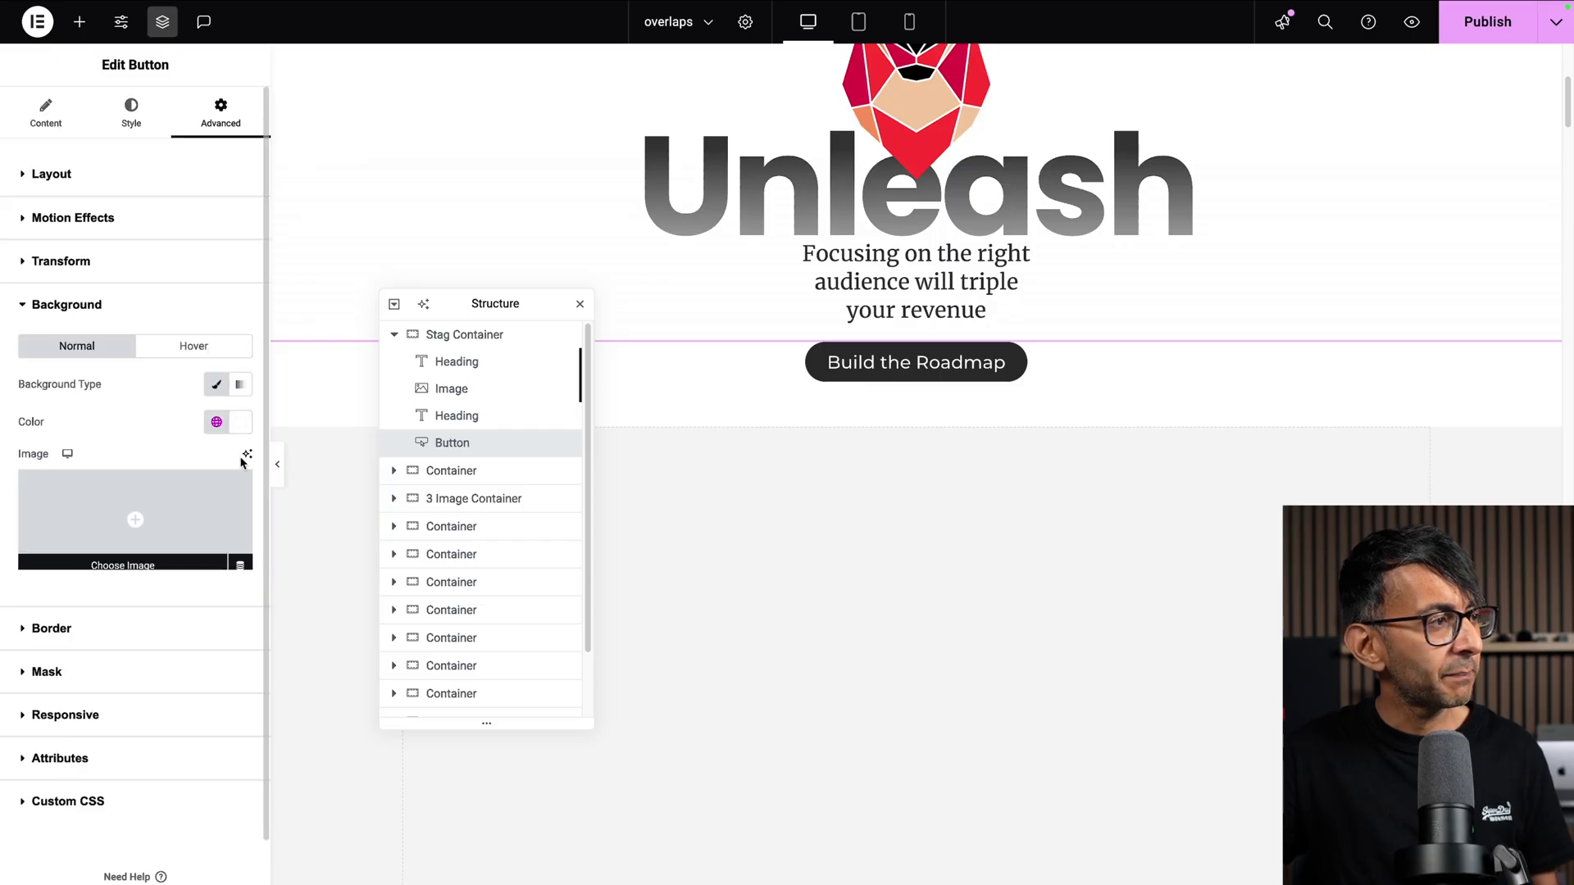
pyautogui.click(148, 179)
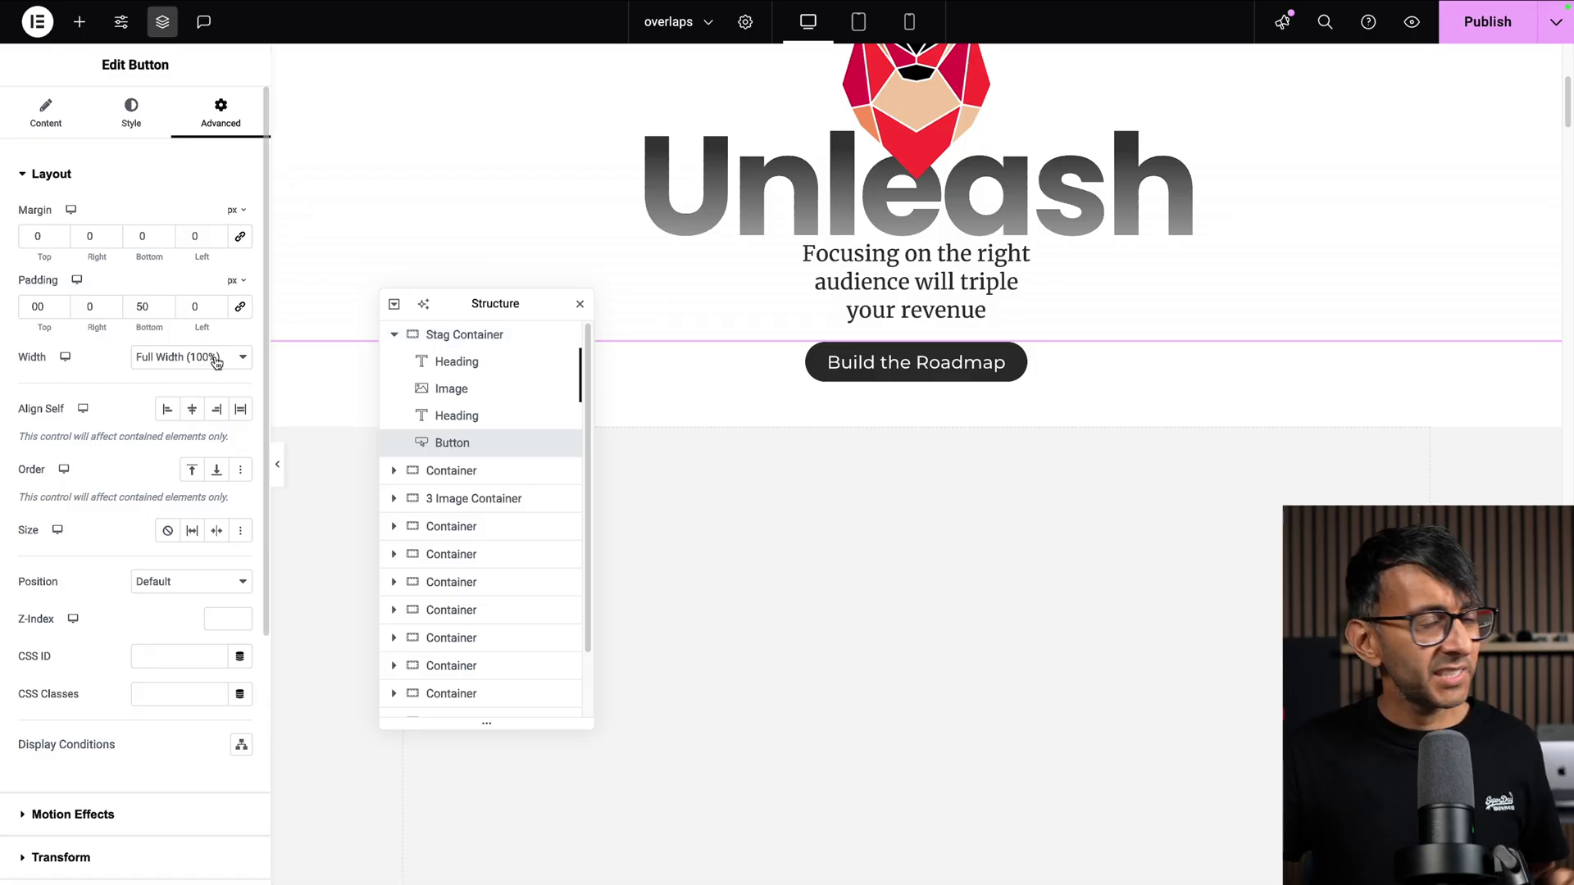
pyautogui.click(131, 110)
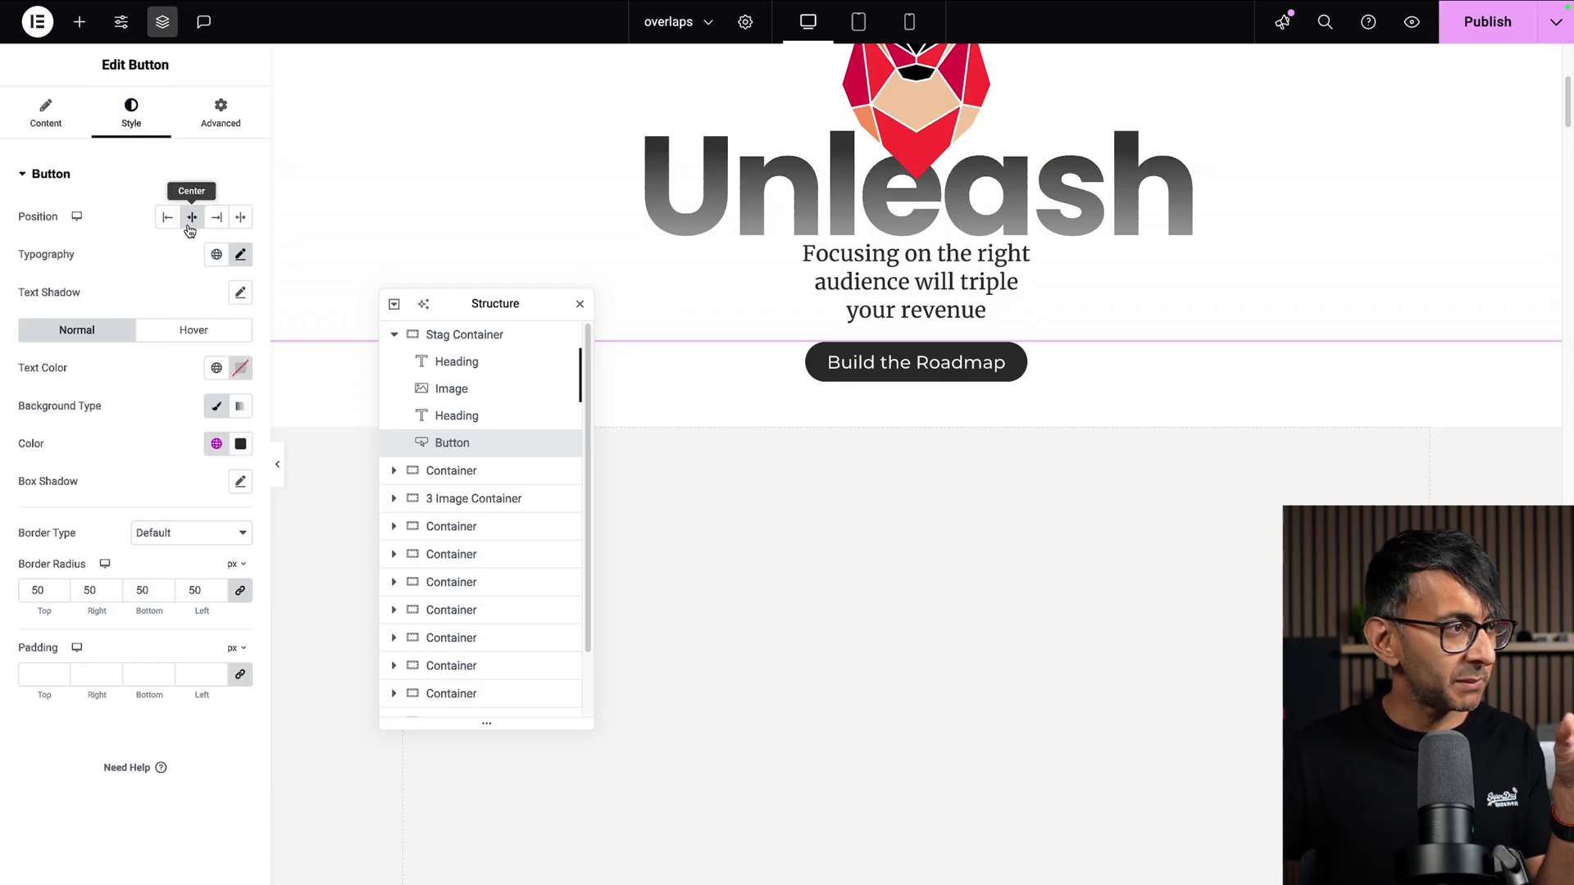
pyautogui.click(221, 113)
pyautogui.scroll(-4, 164, 590)
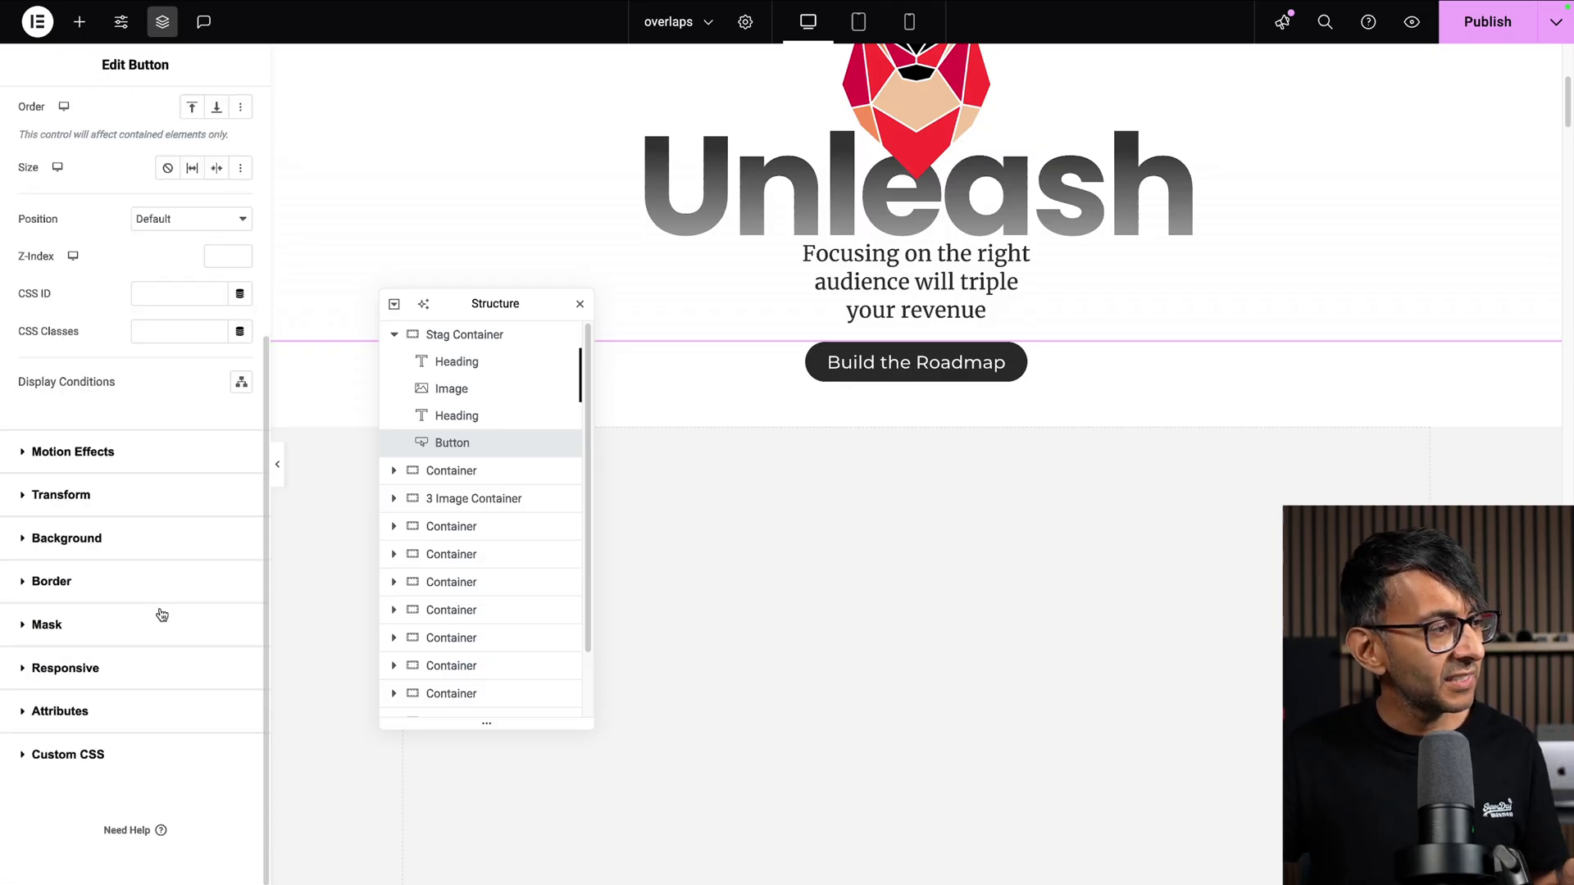
# - Give the button strip a white global background after briefly trying the red Secondary colour
pyautogui.click(173, 549)
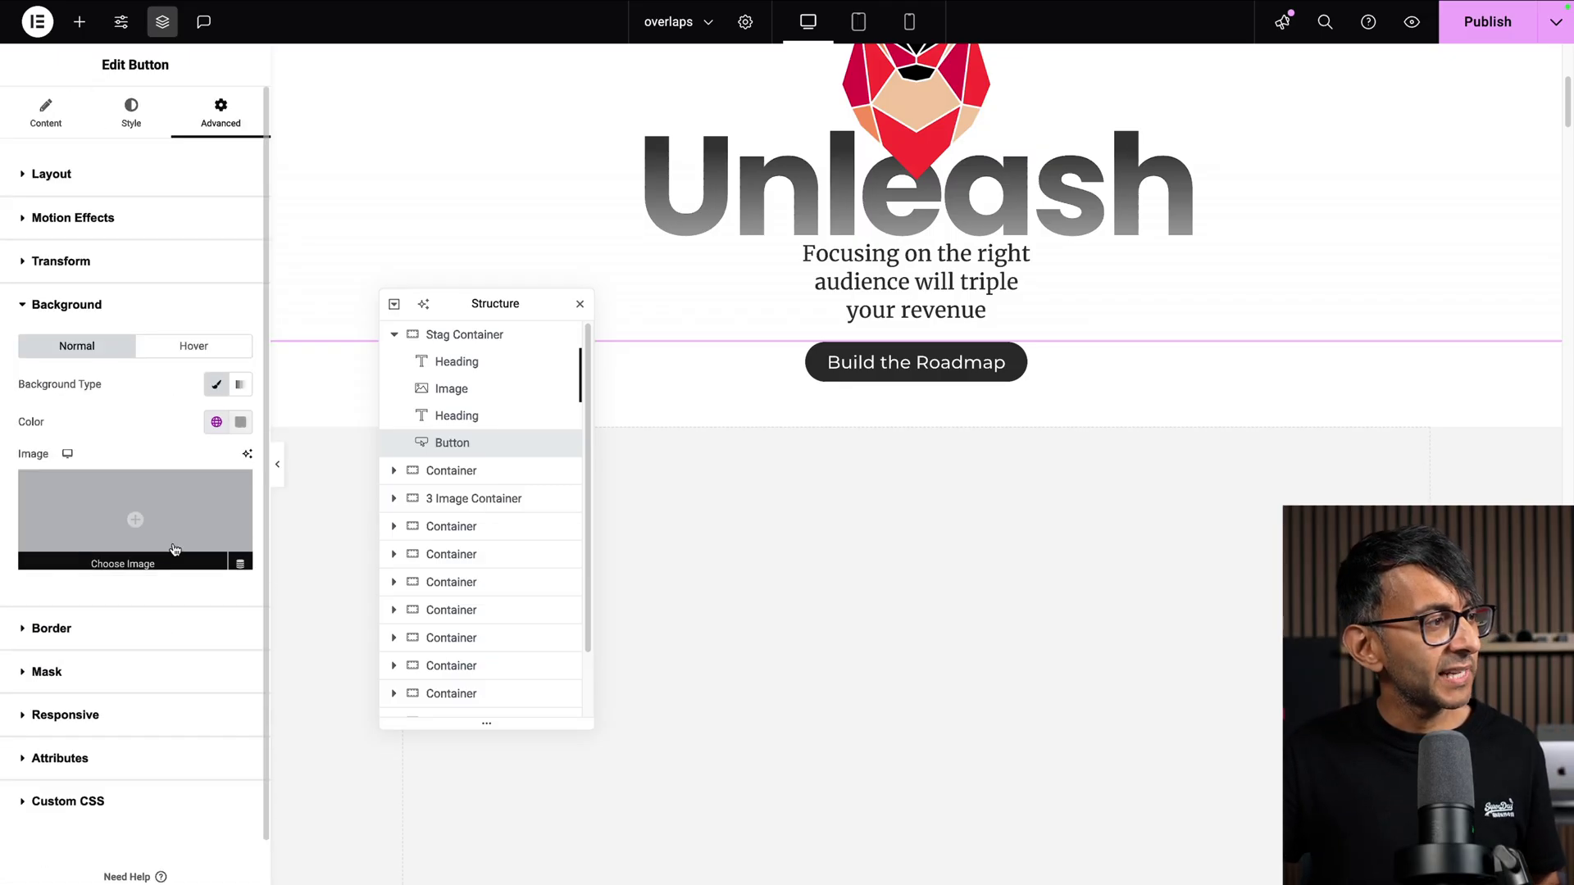
pyautogui.click(216, 422)
pyautogui.click(74, 540)
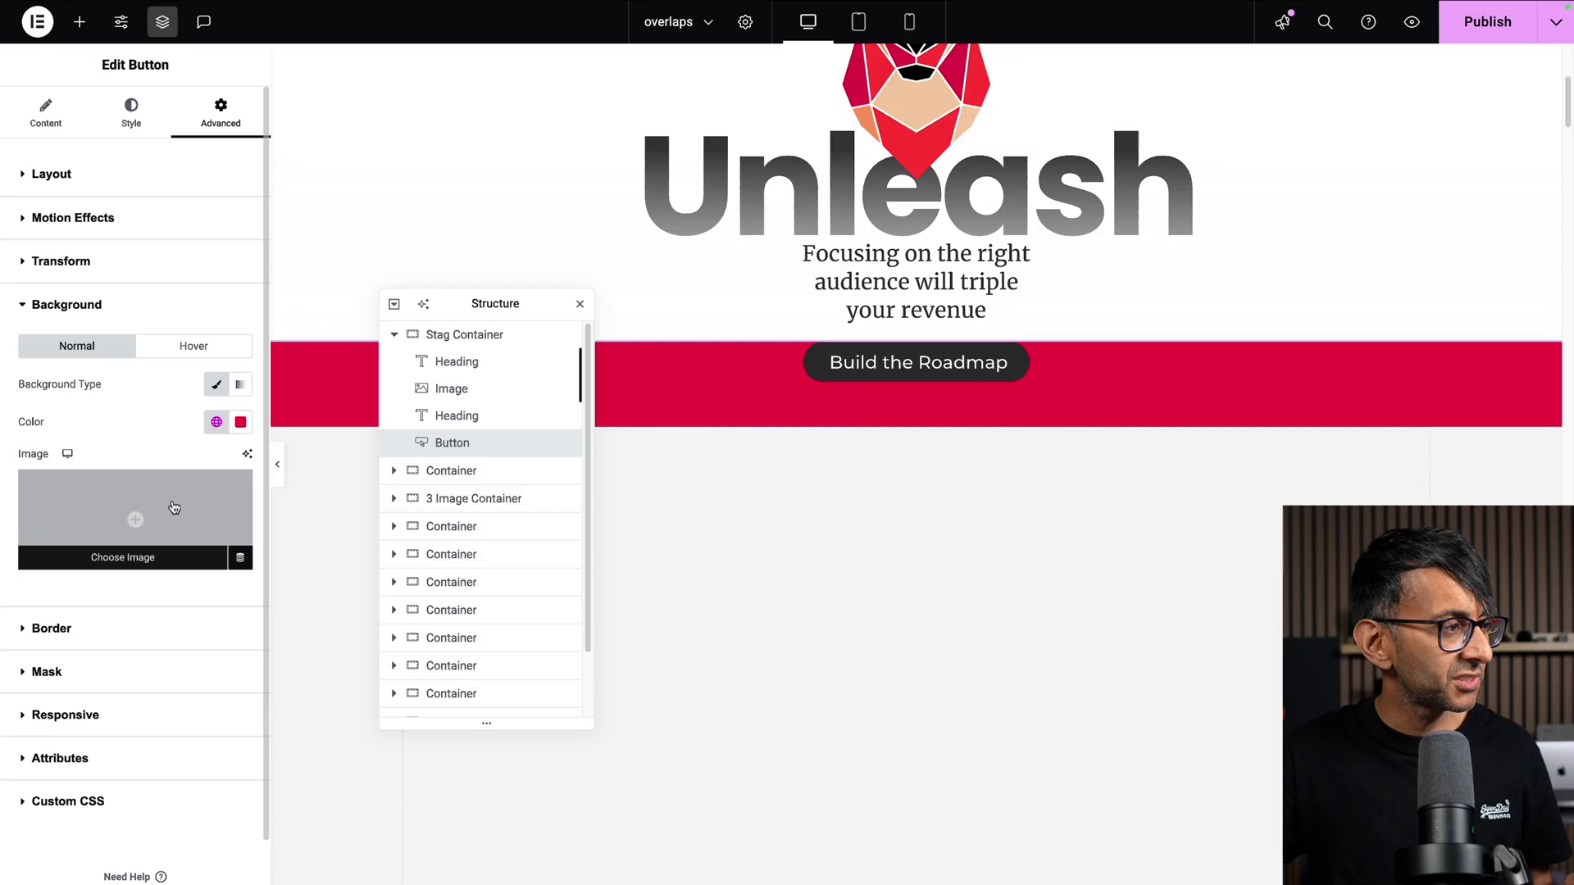
pyautogui.click(240, 423)
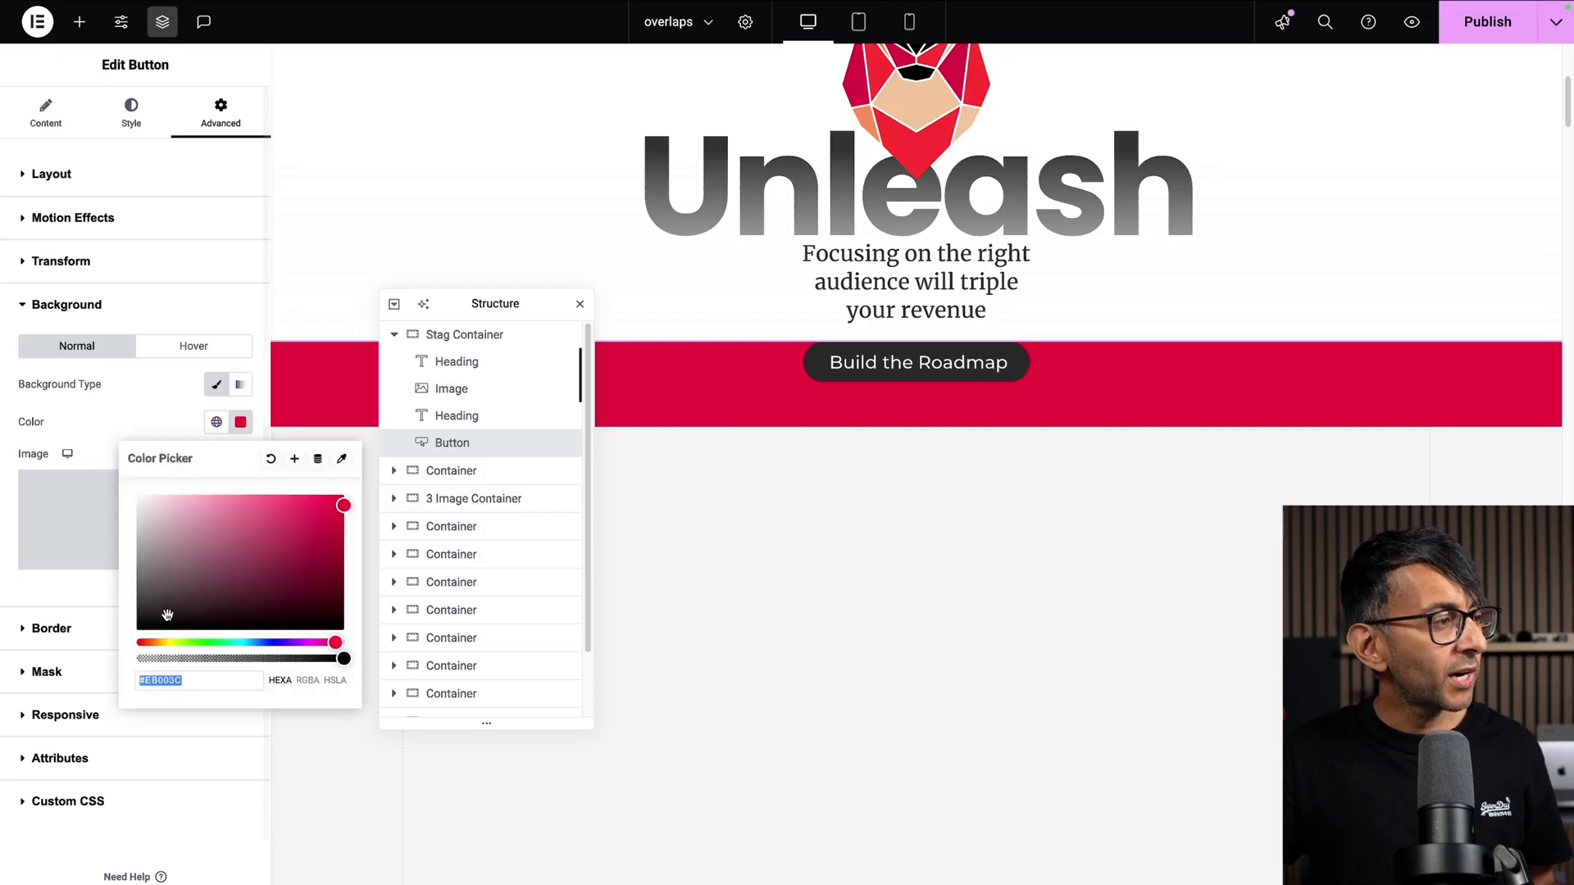
pyautogui.click(217, 421)
pyautogui.click(140, 685)
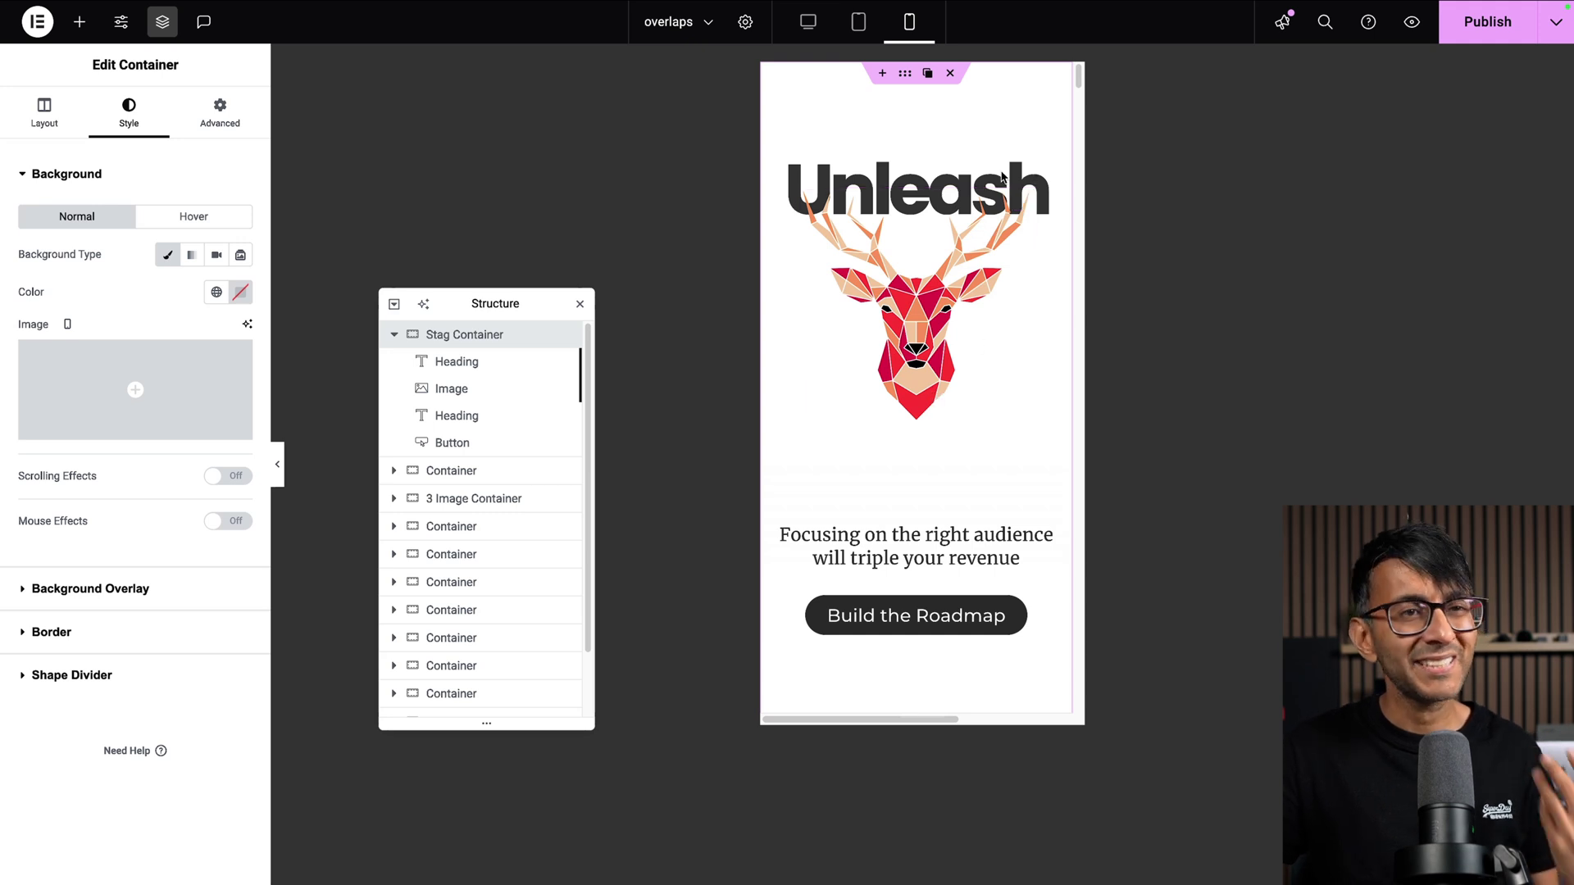
# - Check the Unleash heading, stag image and subheading on mobile, then preview on desktop
pyautogui.click(484, 361)
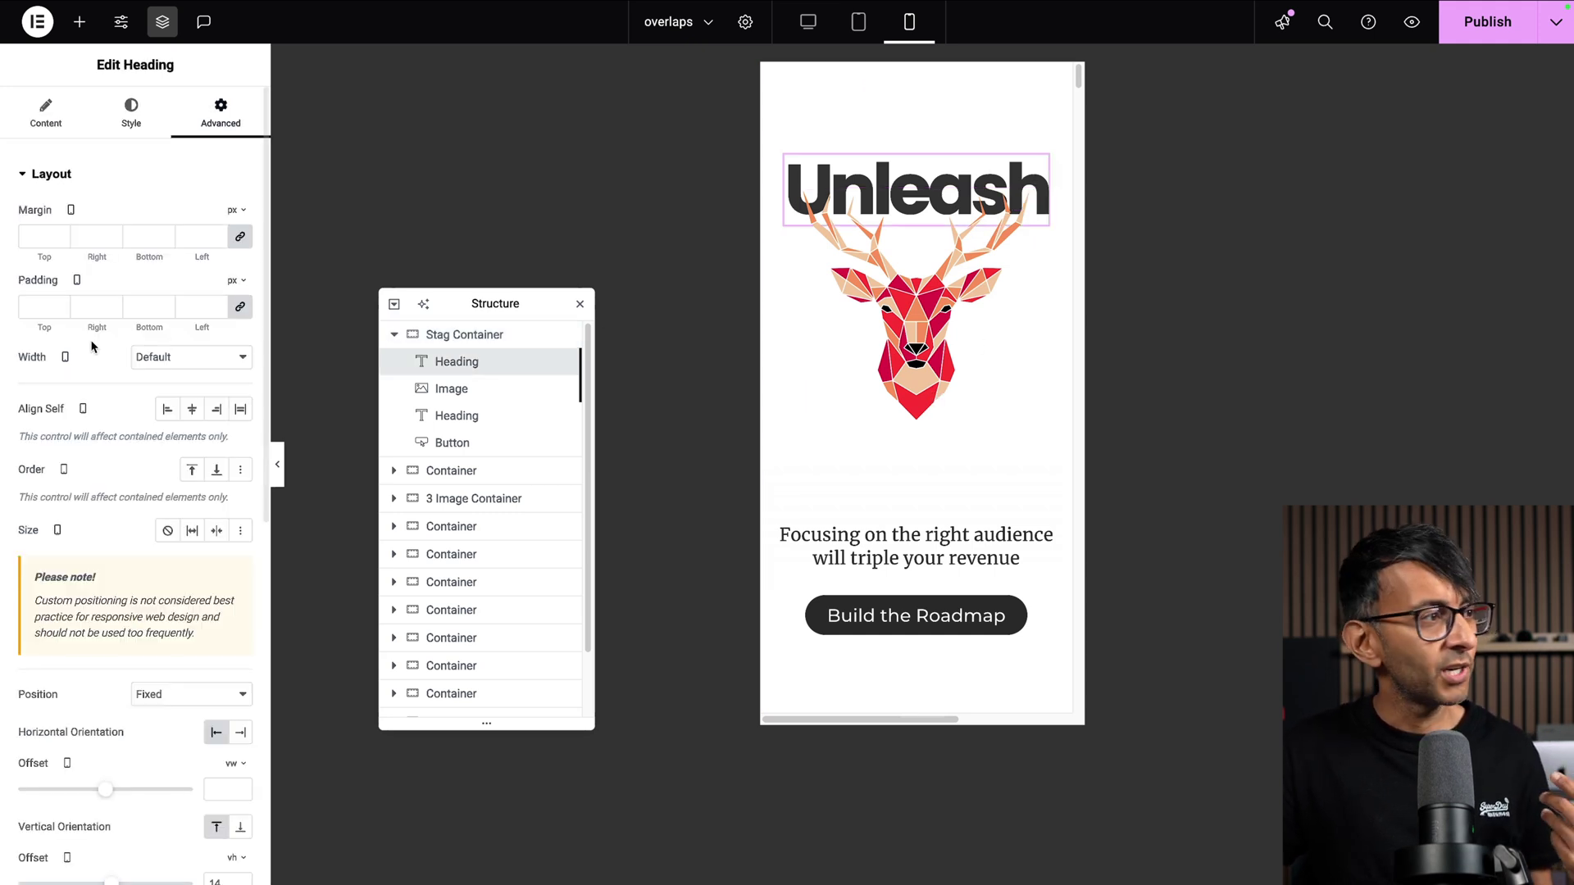
pyautogui.scroll(-4, 205, 492)
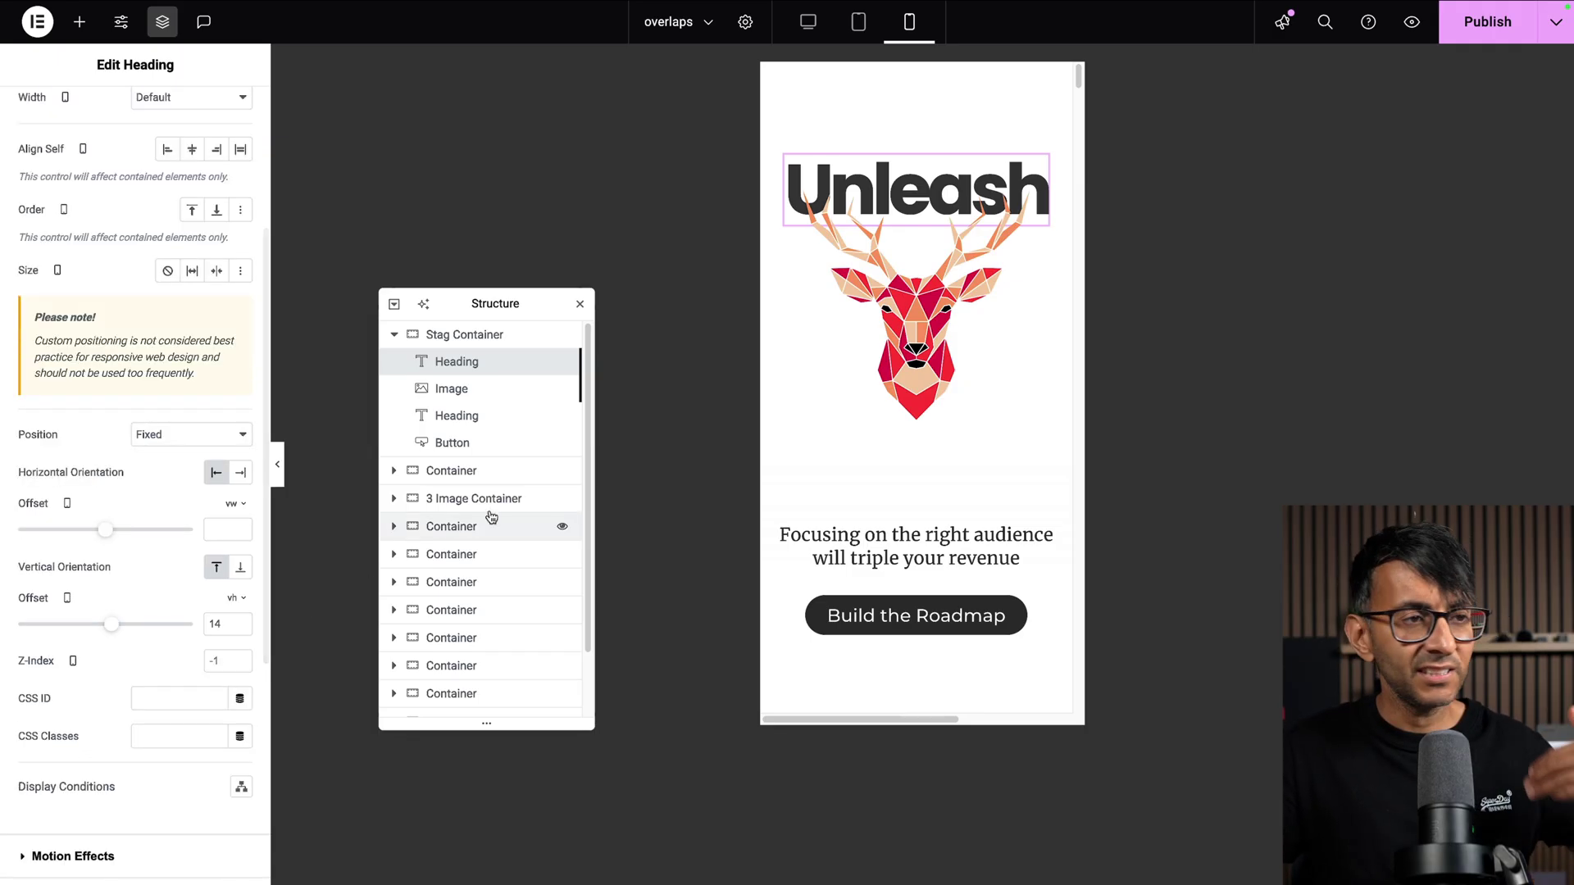
pyautogui.click(426, 392)
pyautogui.scroll(-3, 148, 533)
pyautogui.scroll(-2, 189, 554)
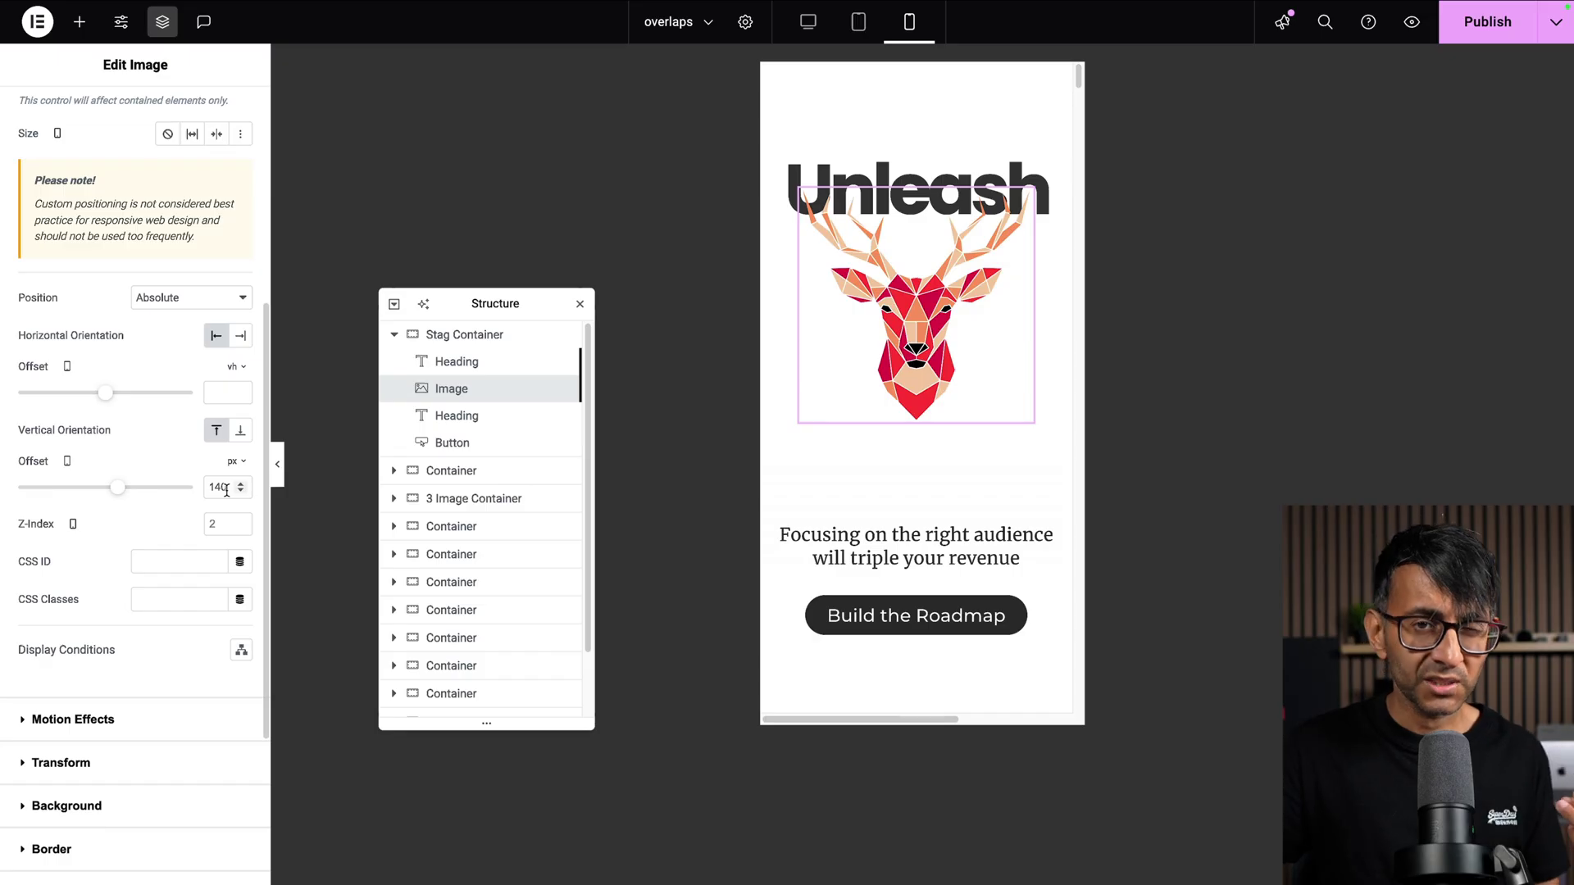
pyautogui.click(456, 415)
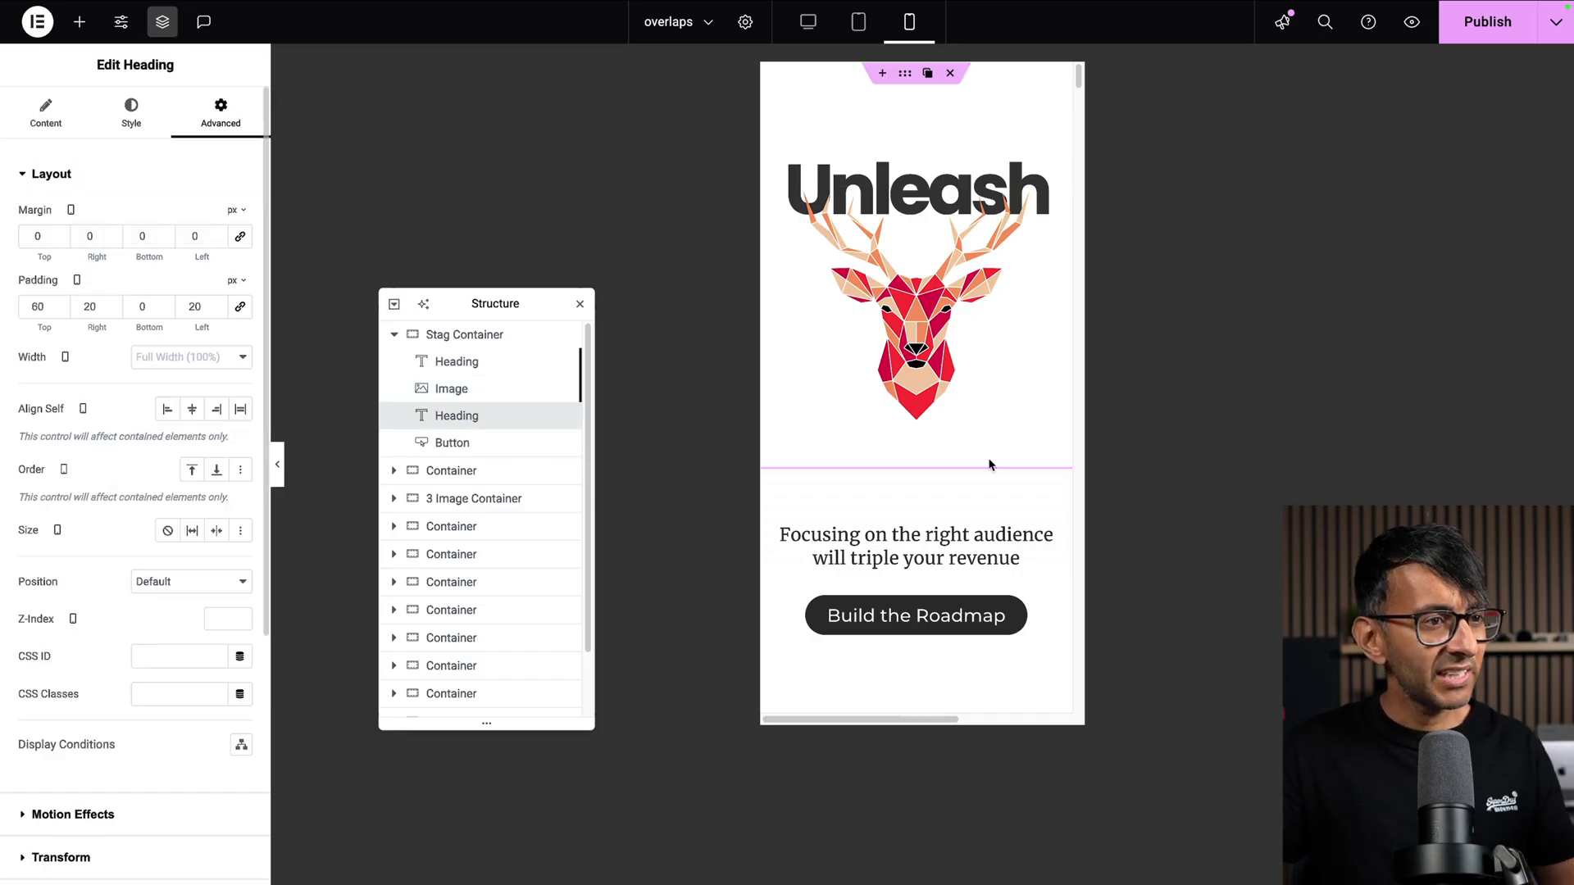
pyautogui.scroll(-3, 989, 465)
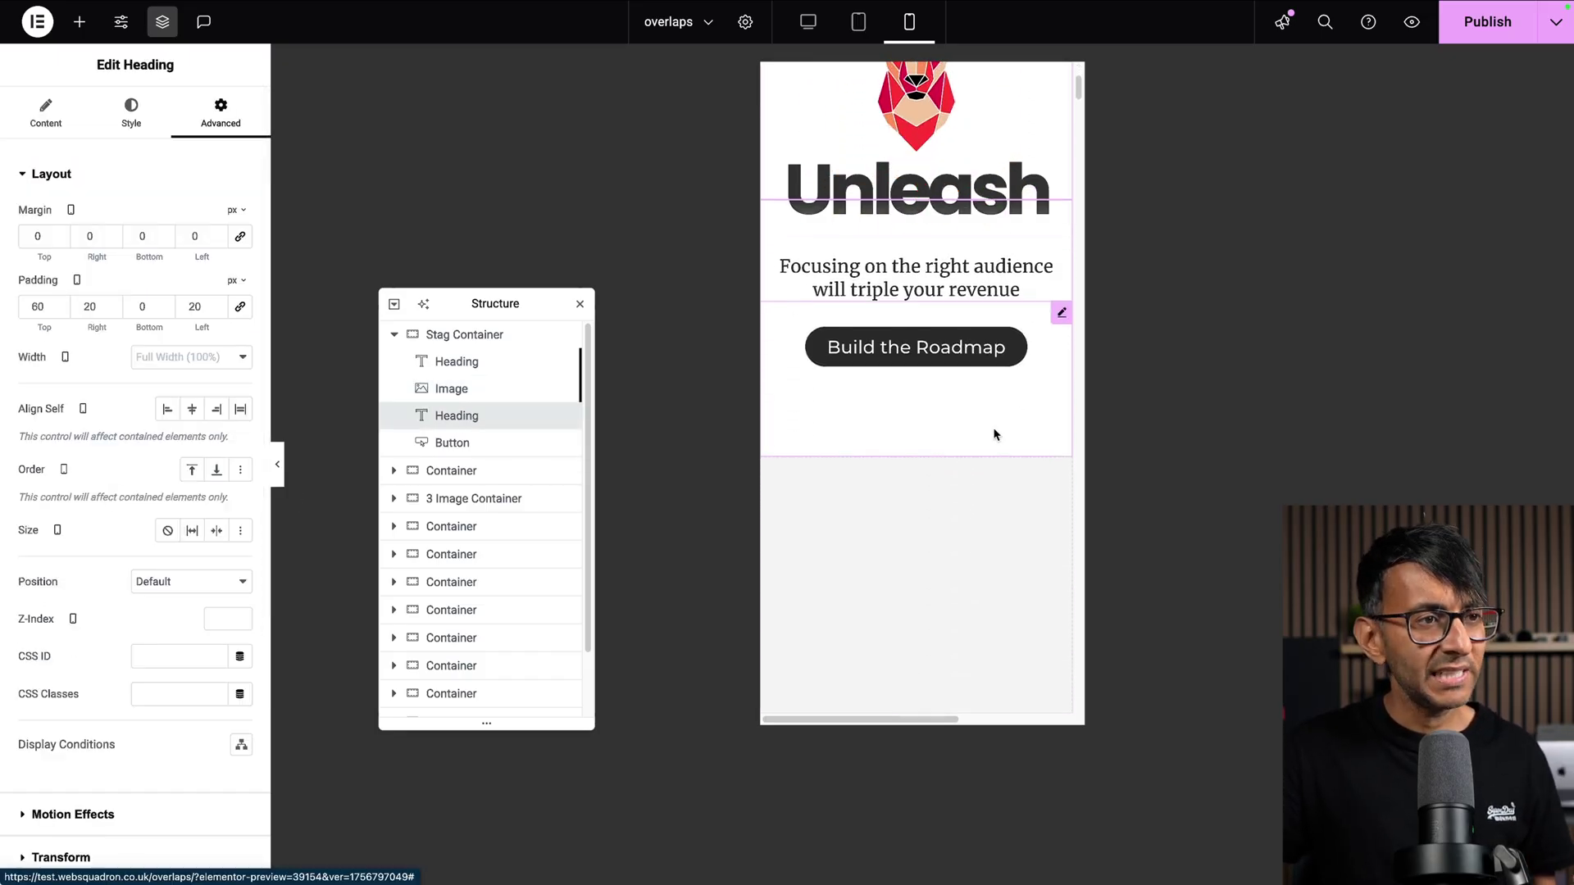
pyautogui.moveTo(1079, 86); pyautogui.dragTo(1080, 81)
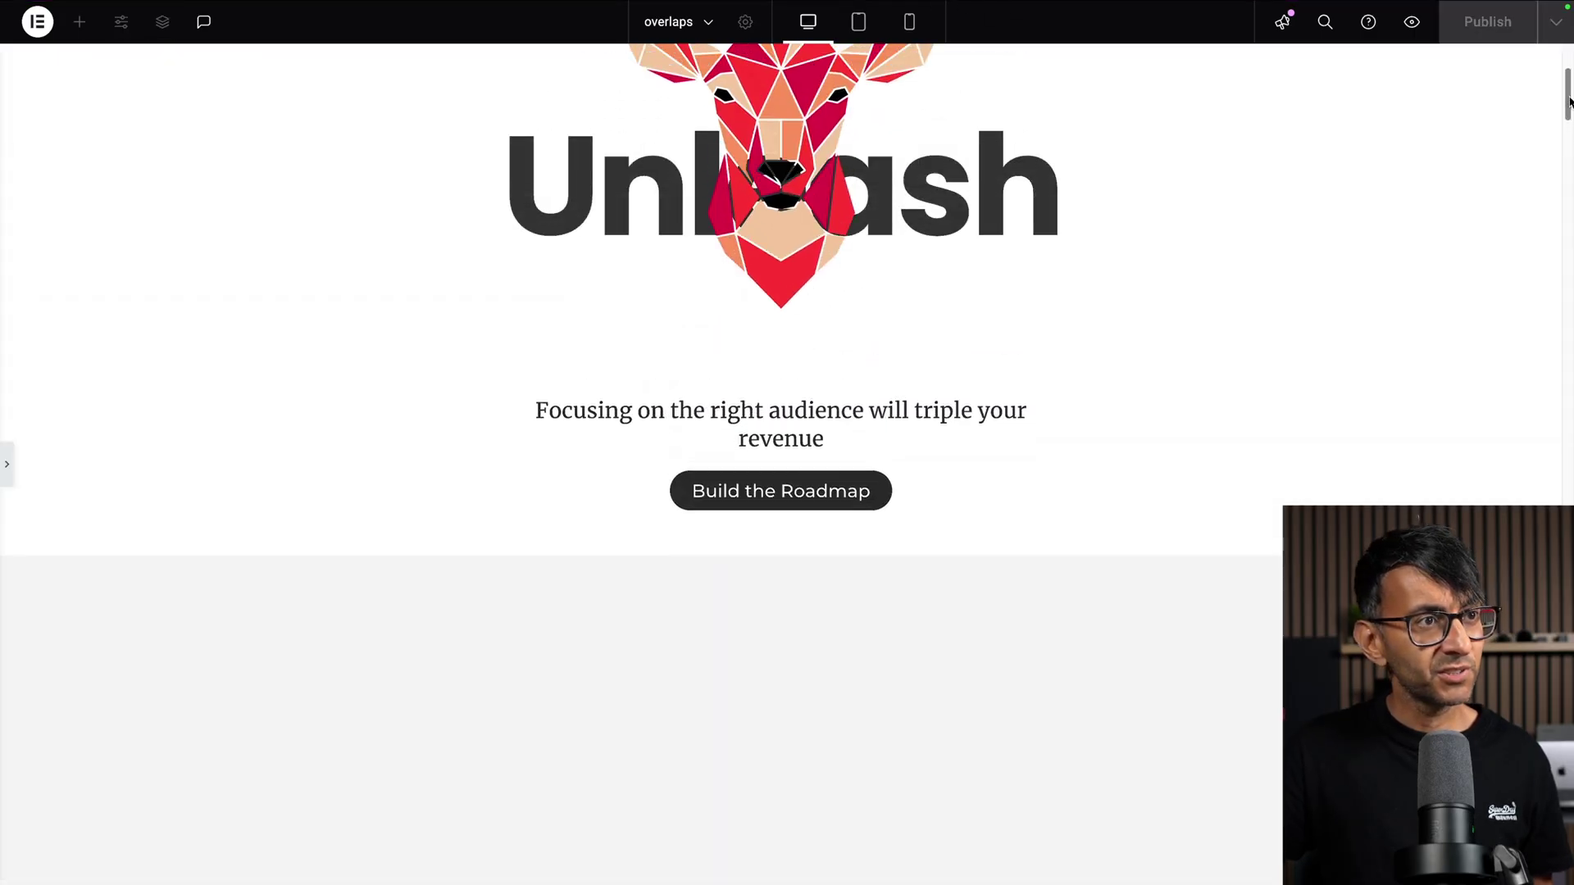
pyautogui.moveTo(1569, 102); pyautogui.dragTo(1569, 78)
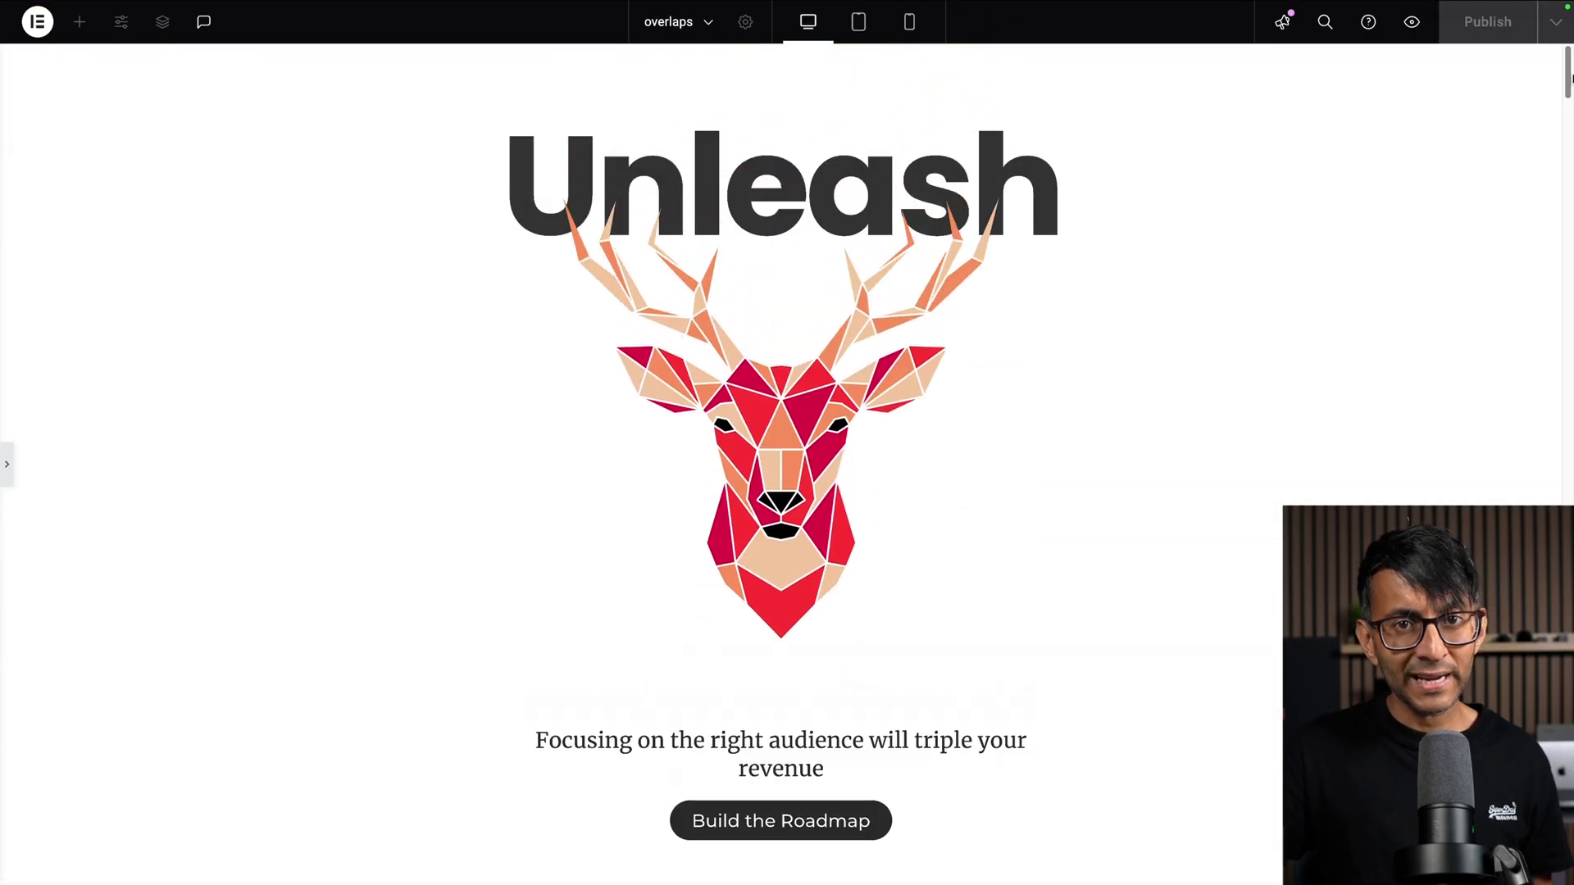